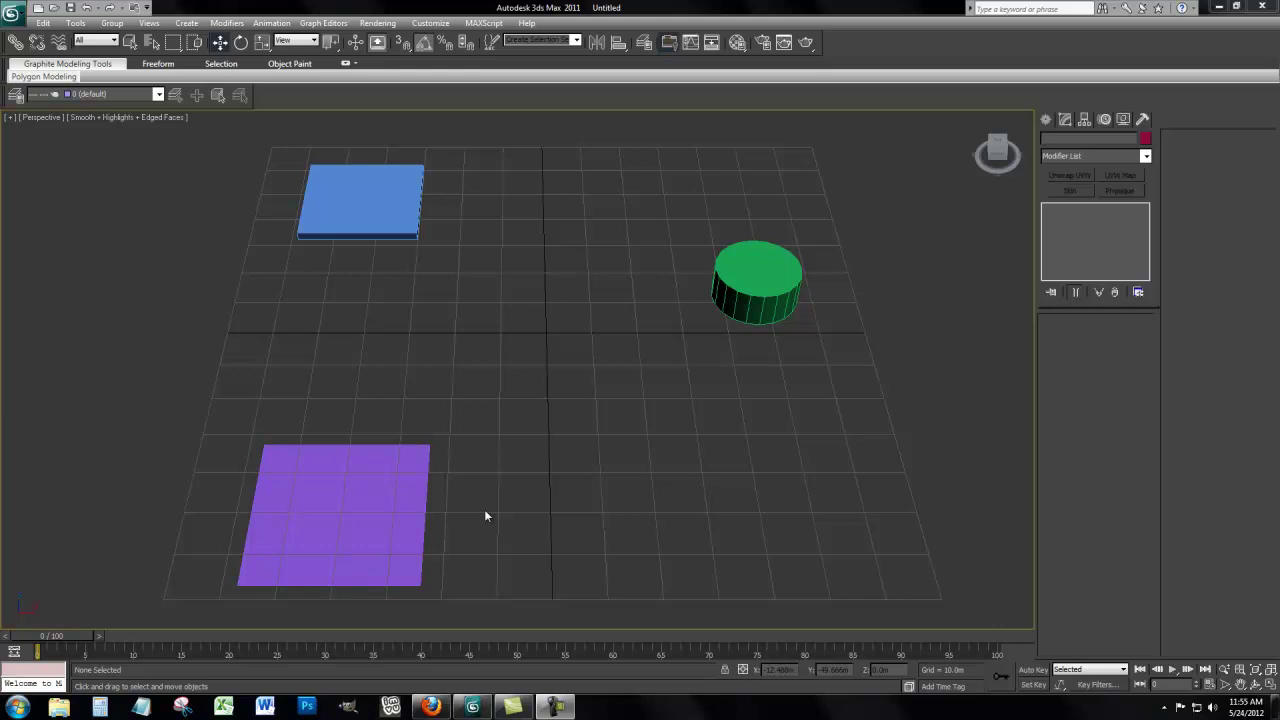
Clone the purple plane once as a Copy, placed about 43 m along the positive X axis.
left_click(379, 537)
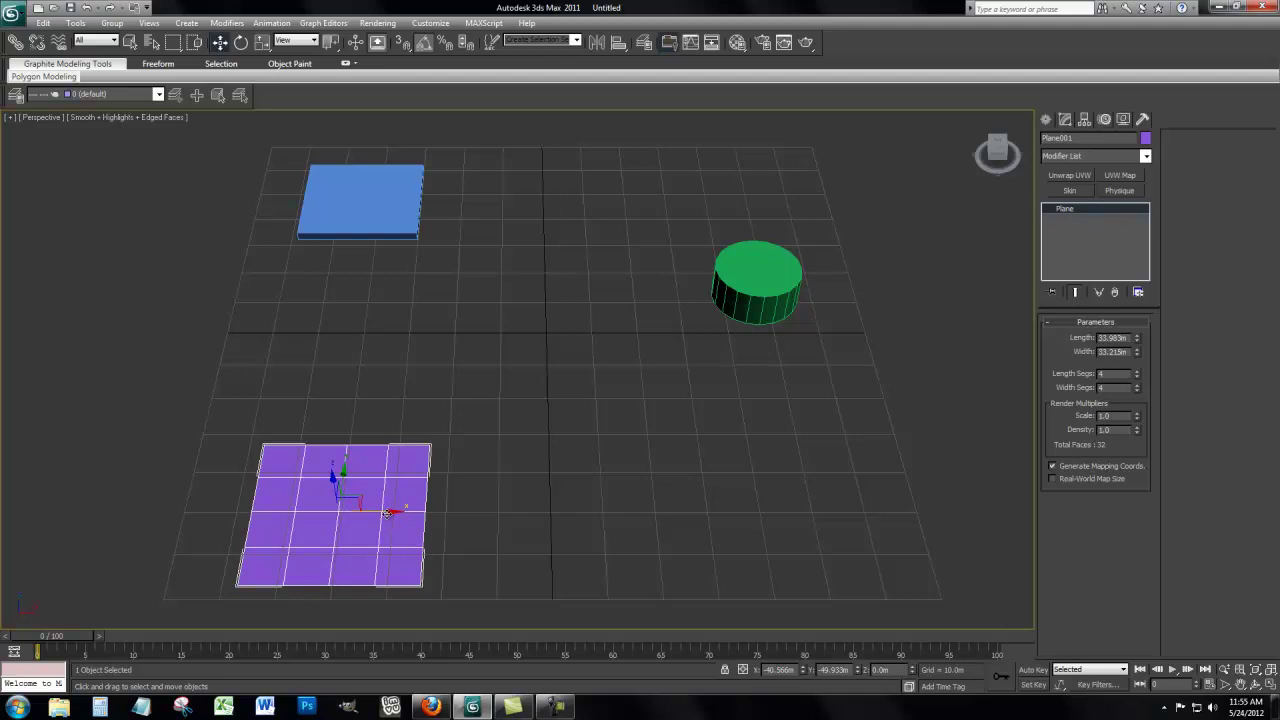
left_click_drag(388, 512, 614, 545, "shift")
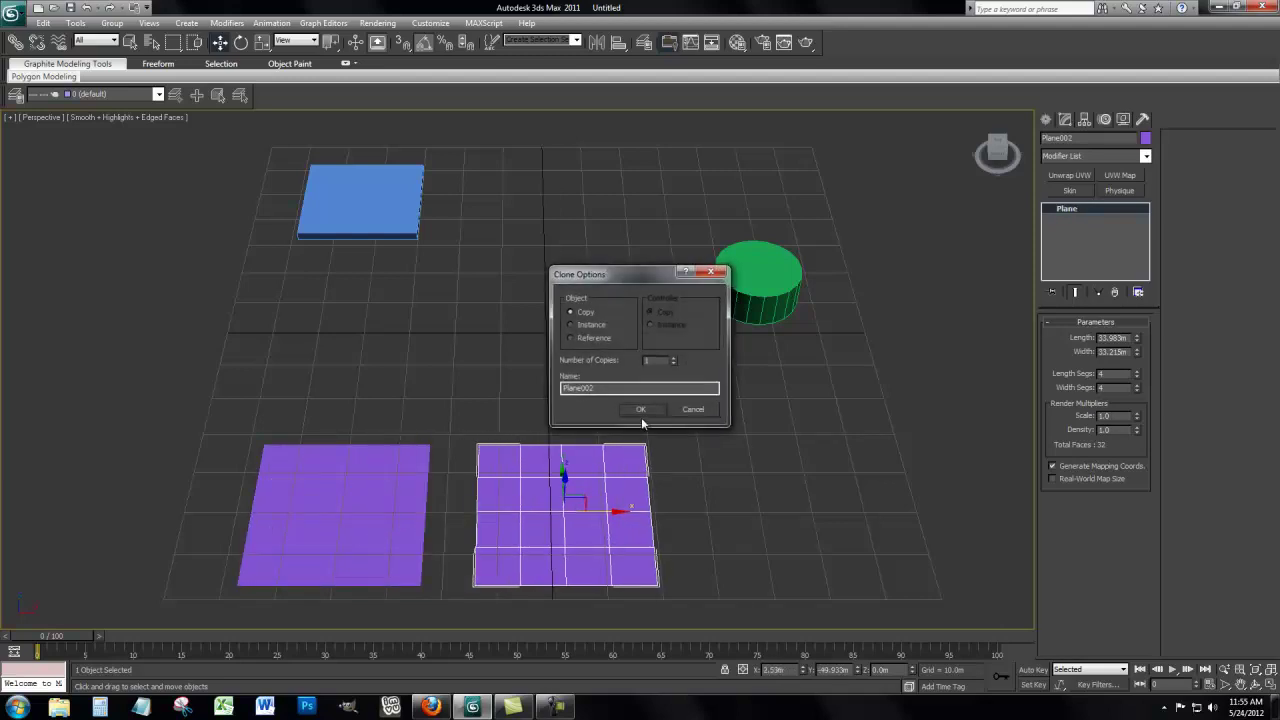
left_click(642, 412)
left_click(712, 517)
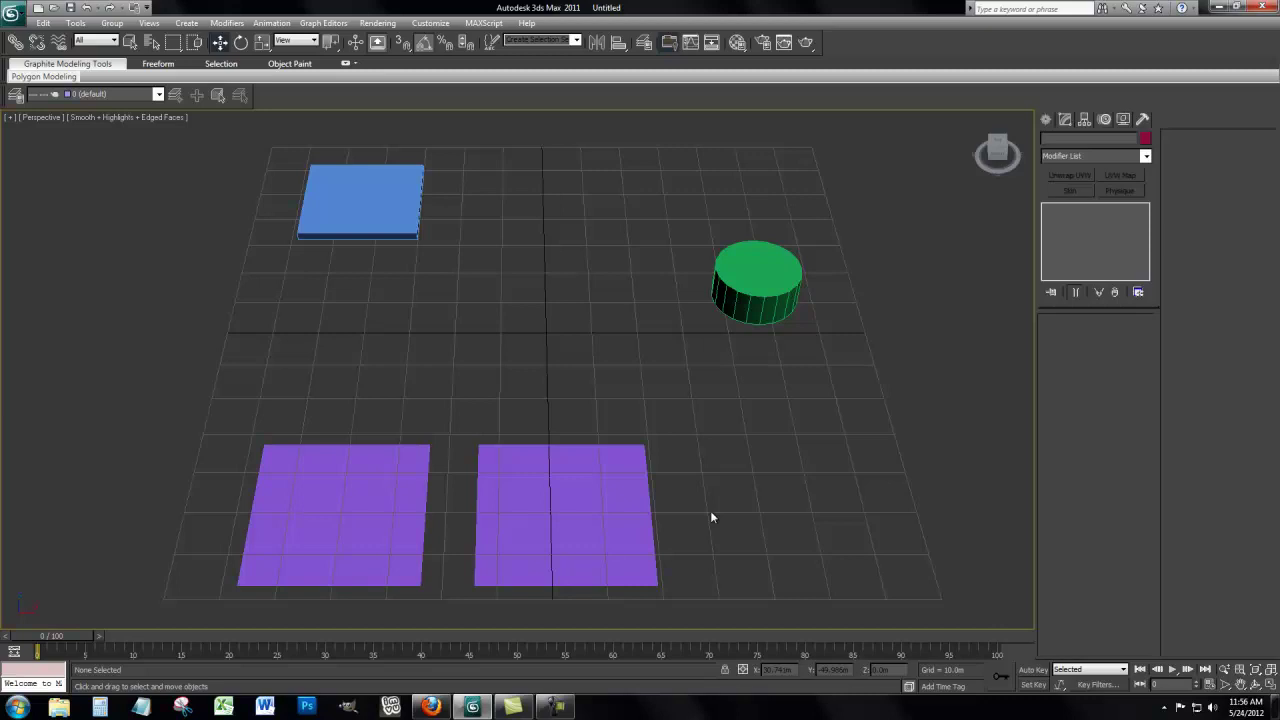
Clone the blue box once as a Copy, placed beside the original along the positive X axis.
left_click(376, 200)
middle_click_drag(606, 277, 600, 306)
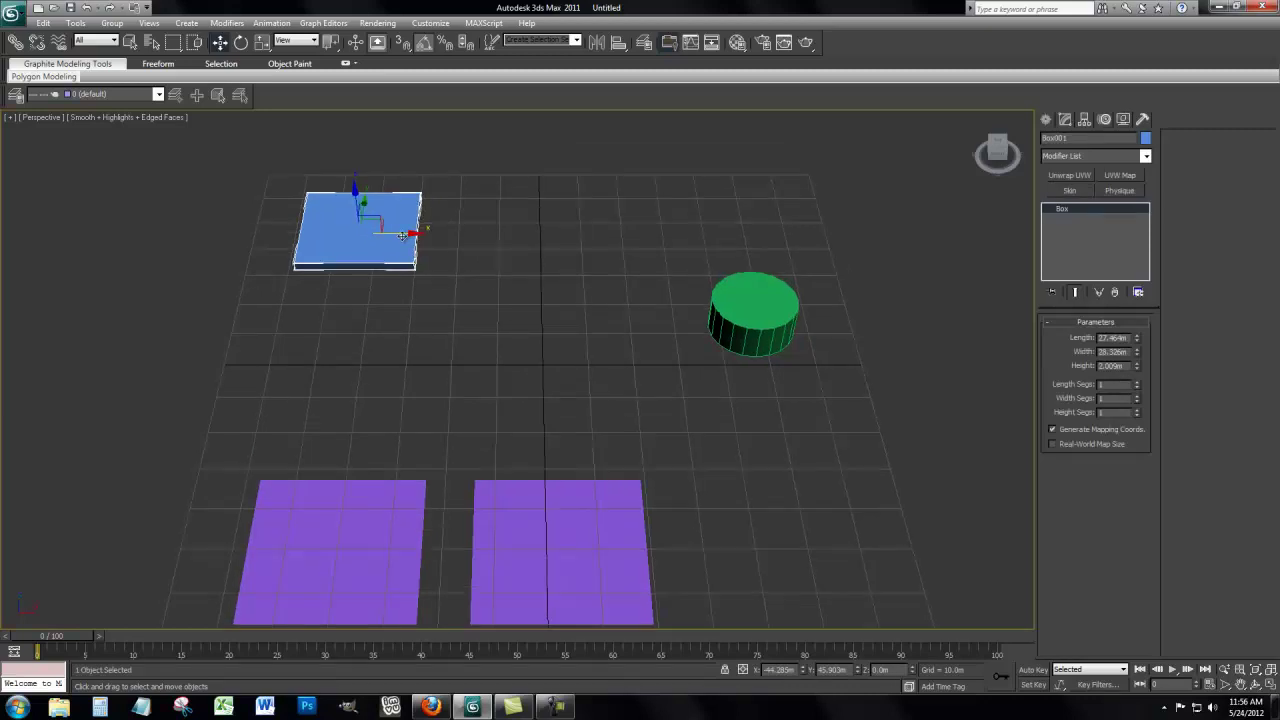
left_click_drag(401, 235, 565, 235, "shift")
left_click(641, 409)
Convert the green cylinder to an Editable Poly.
left_click(780, 330)
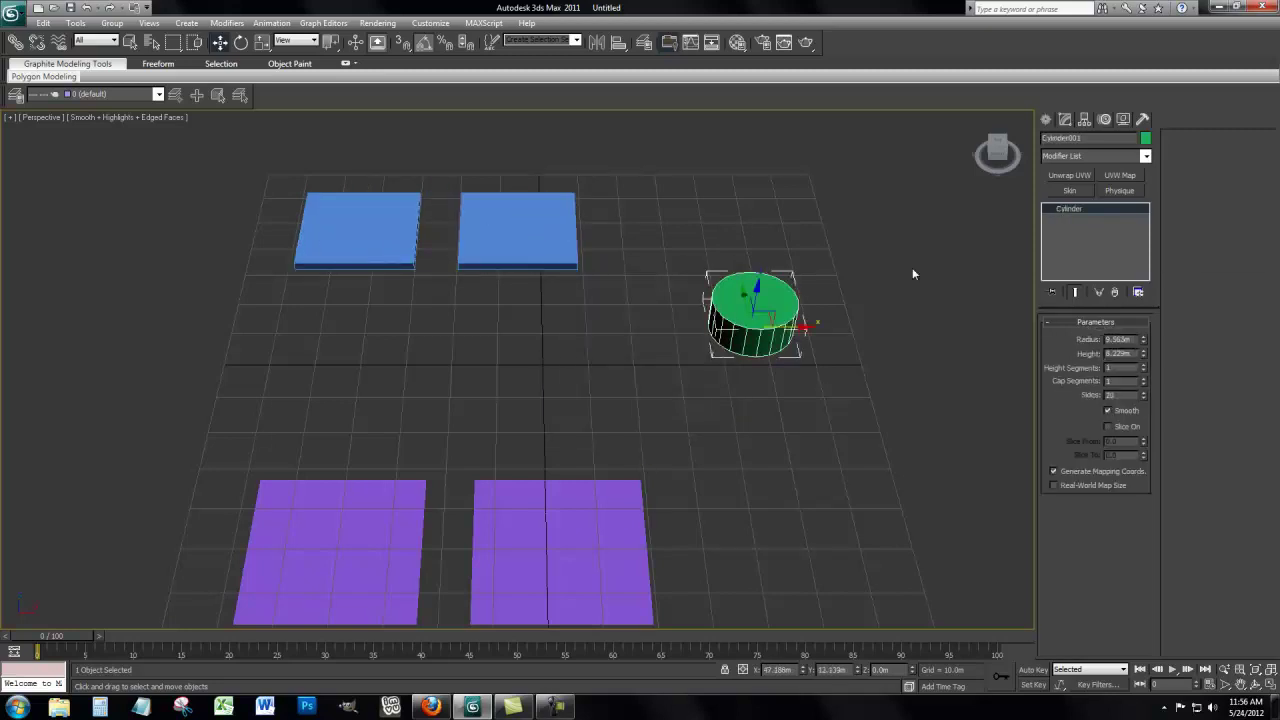
middle_click_drag(880, 275, 663, 309)
scroll(663, 309, "up", 4)
middle_click_drag(742, 310, 726, 357)
scroll(790, 366, "up", 3)
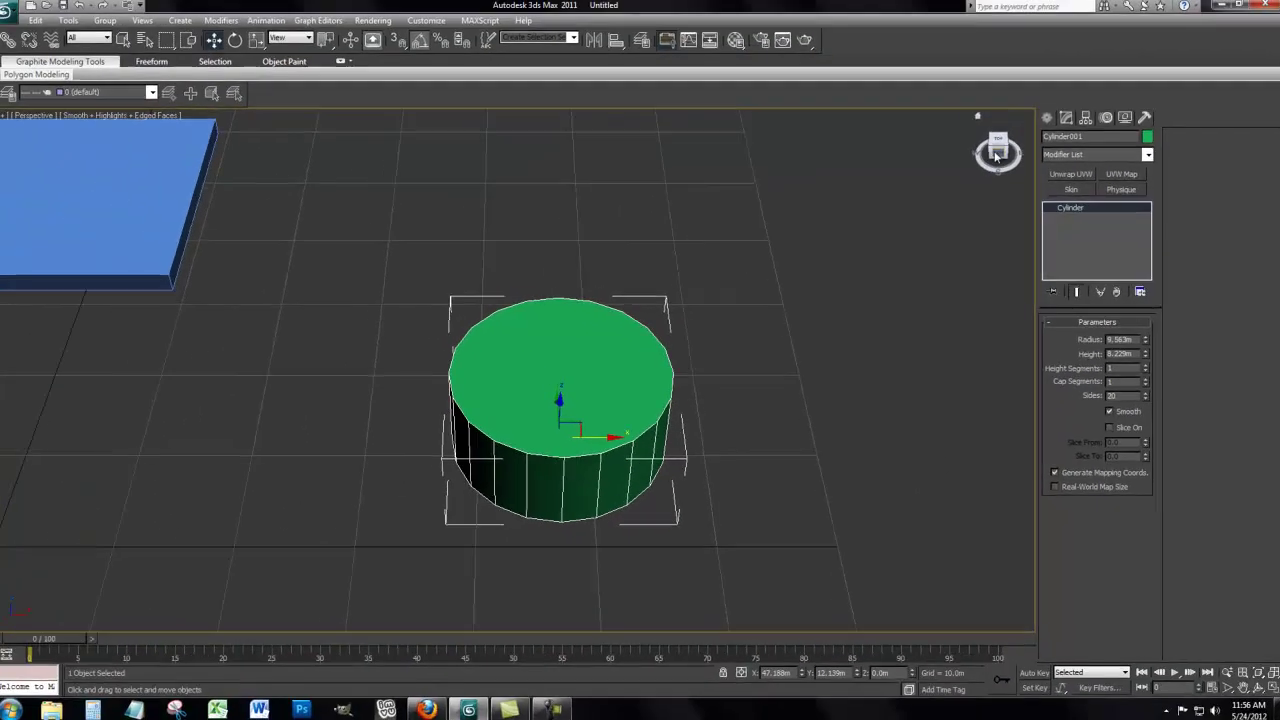
left_click_drag(995, 155, 45, 143)
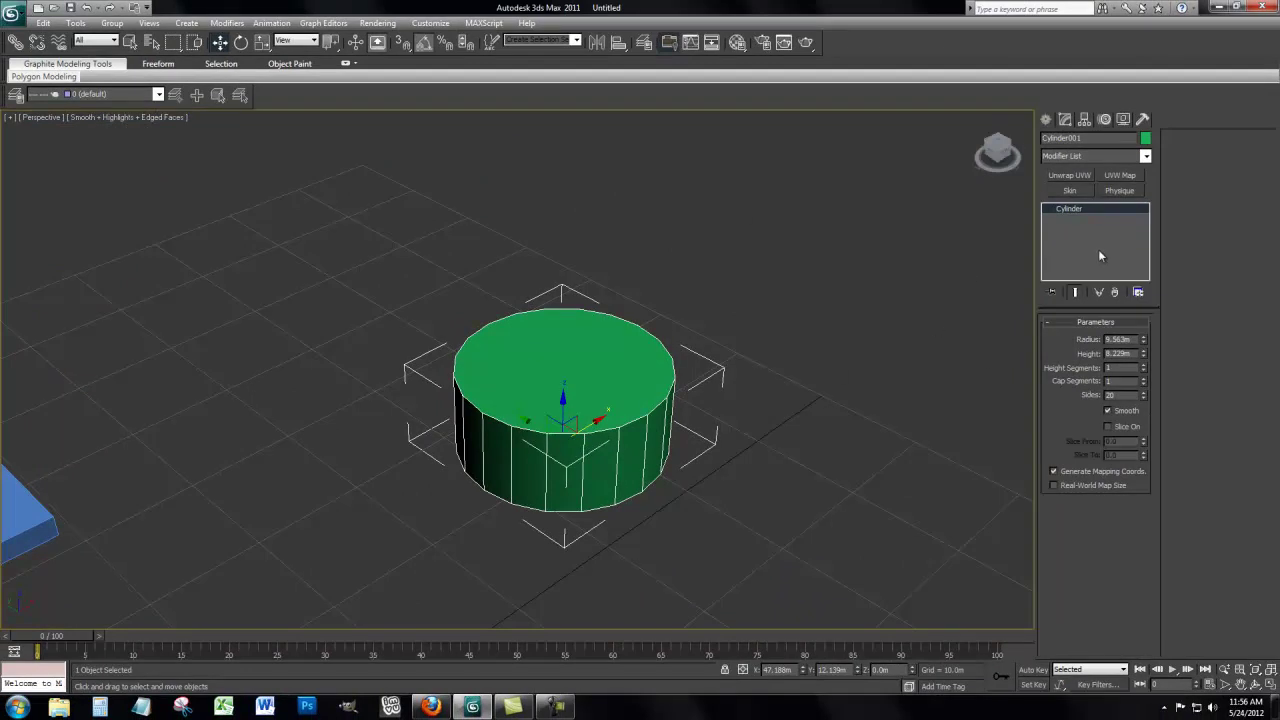
right_click(1113, 209)
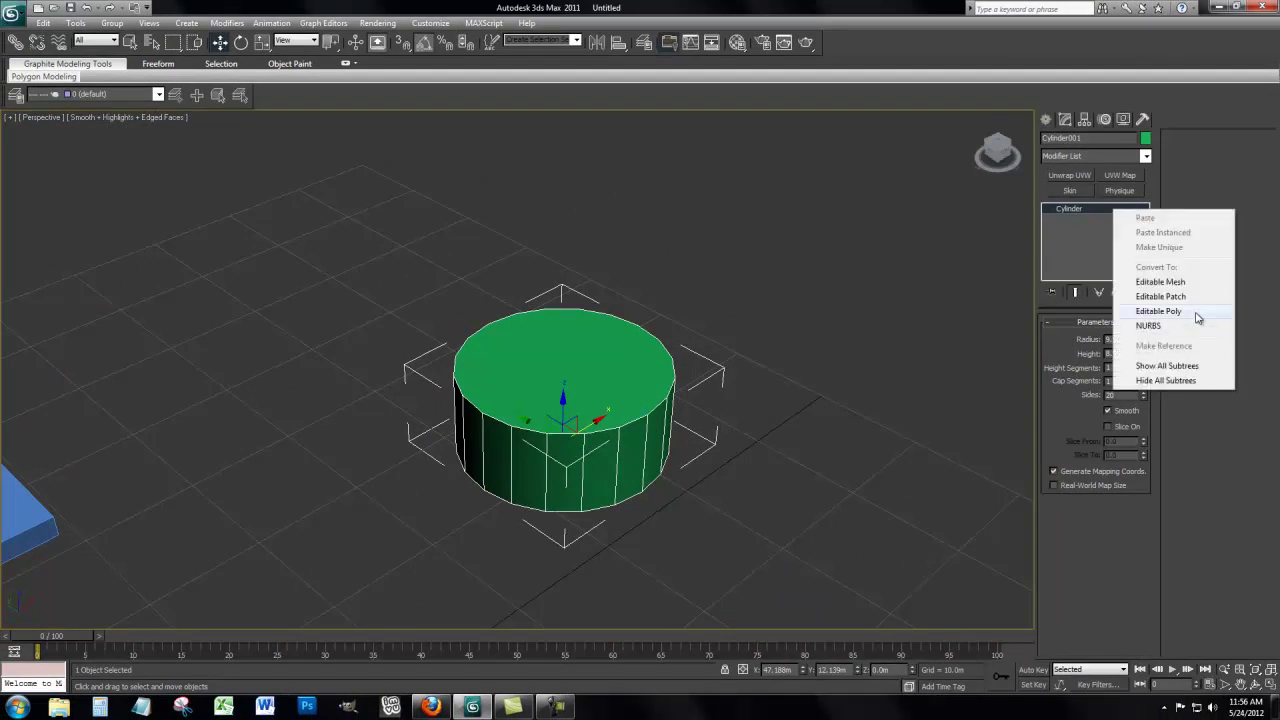
left_click(1197, 315)
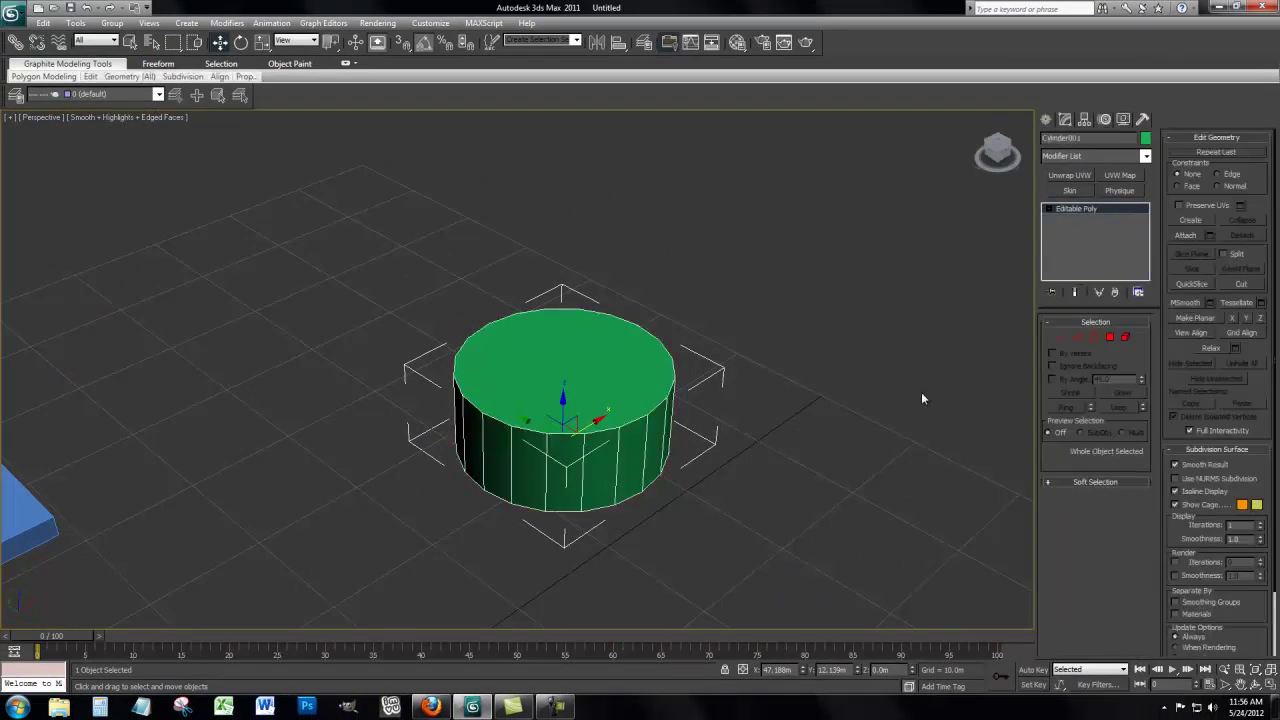
Delete the top and bottom cap polygons of the green cylinder, leaving only its side wall.
left_click(1109, 338)
left_click(600, 394)
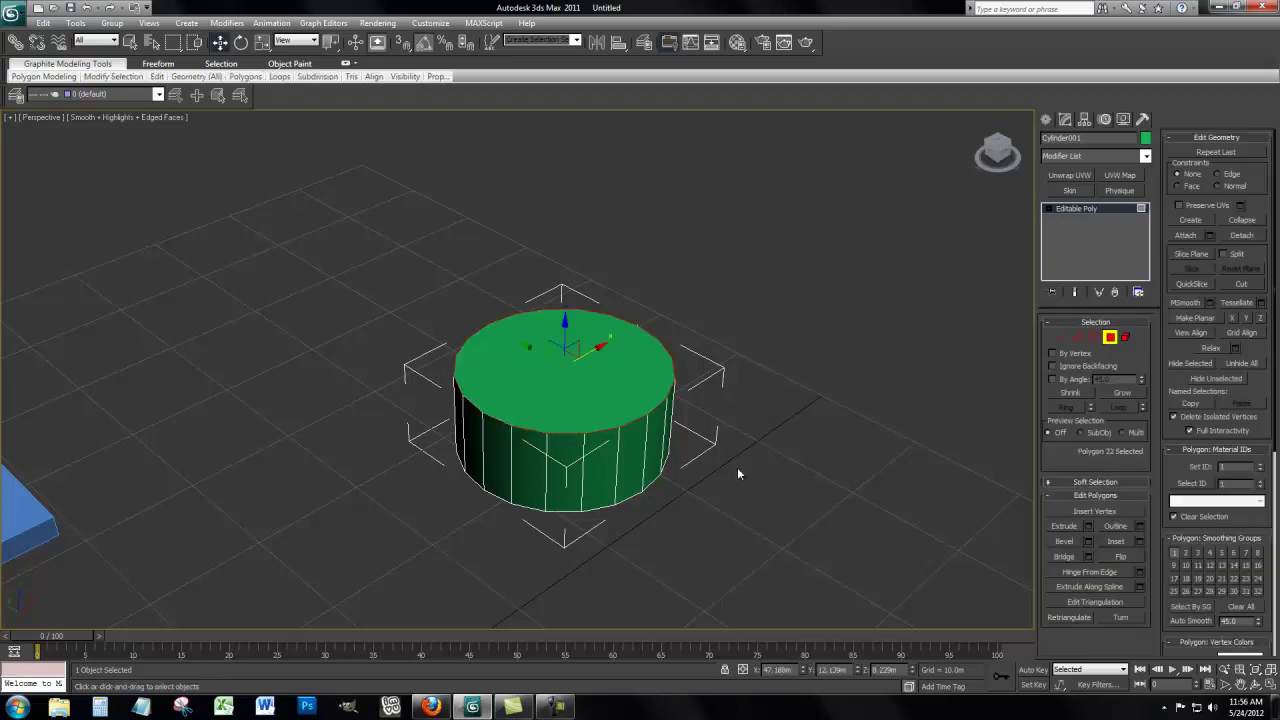
key("Delete")
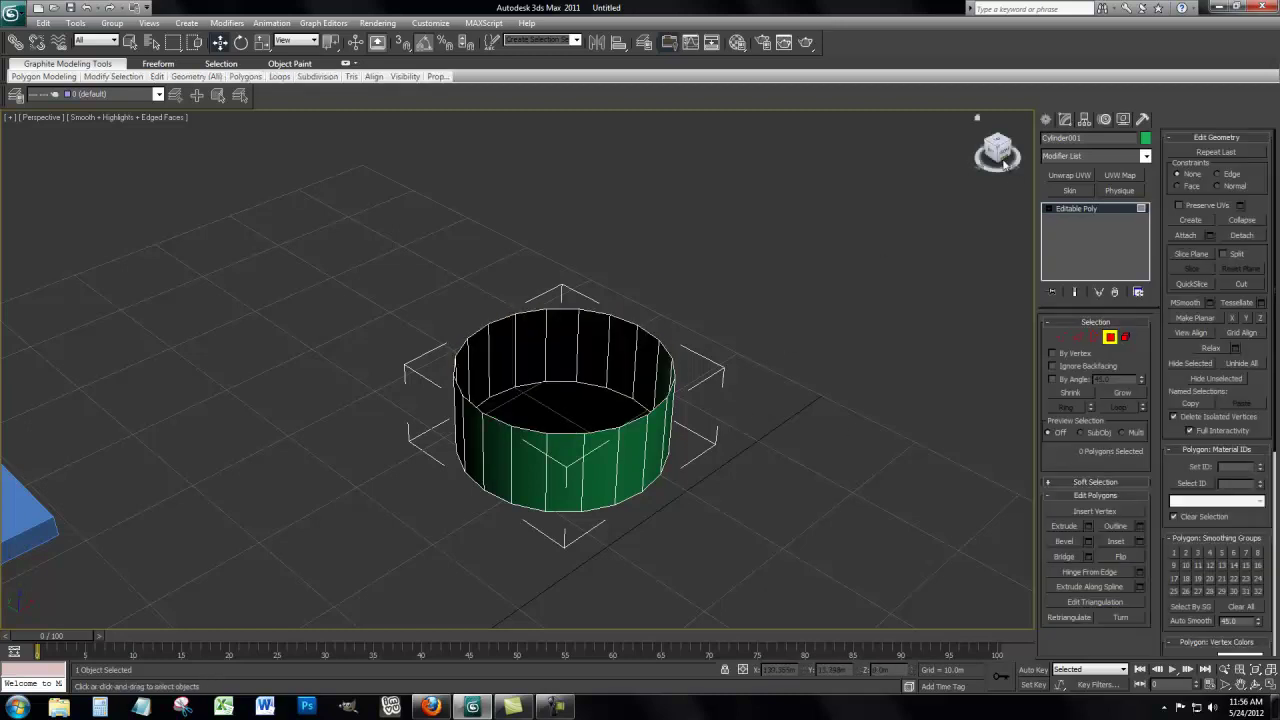
left_click_drag(1003, 162, 960, 599)
left_click(633, 426)
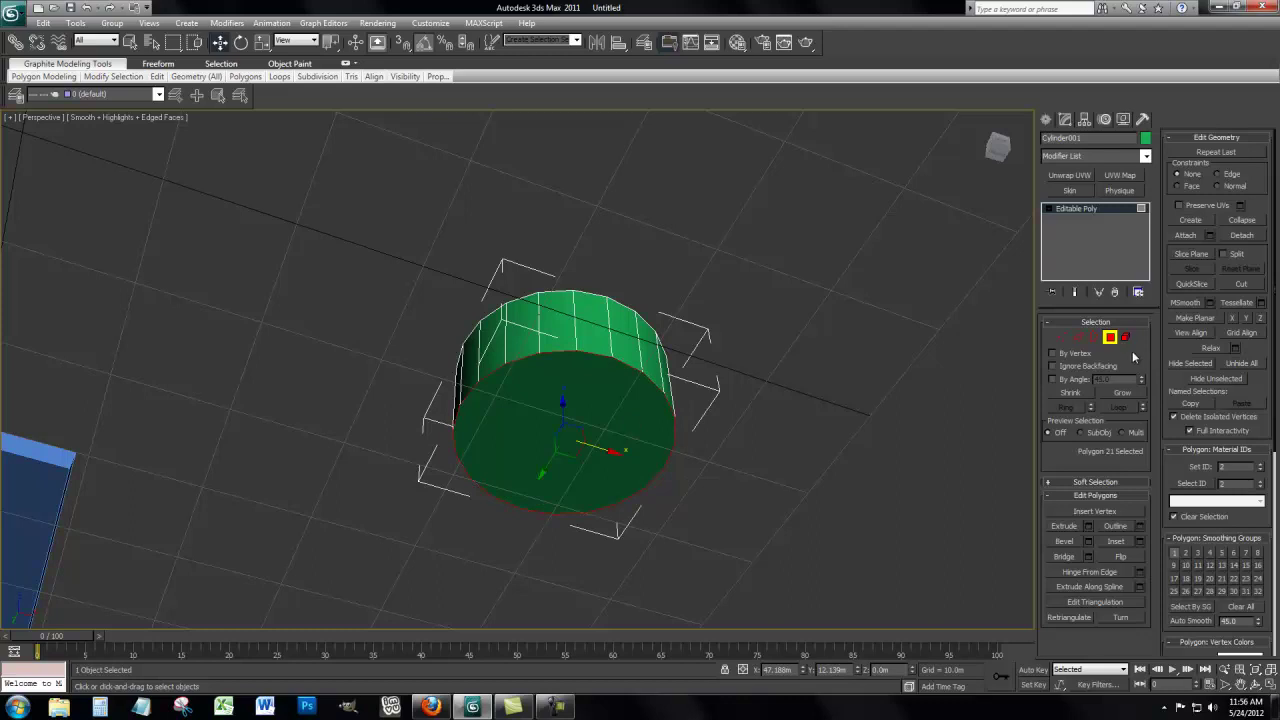
key("Delete")
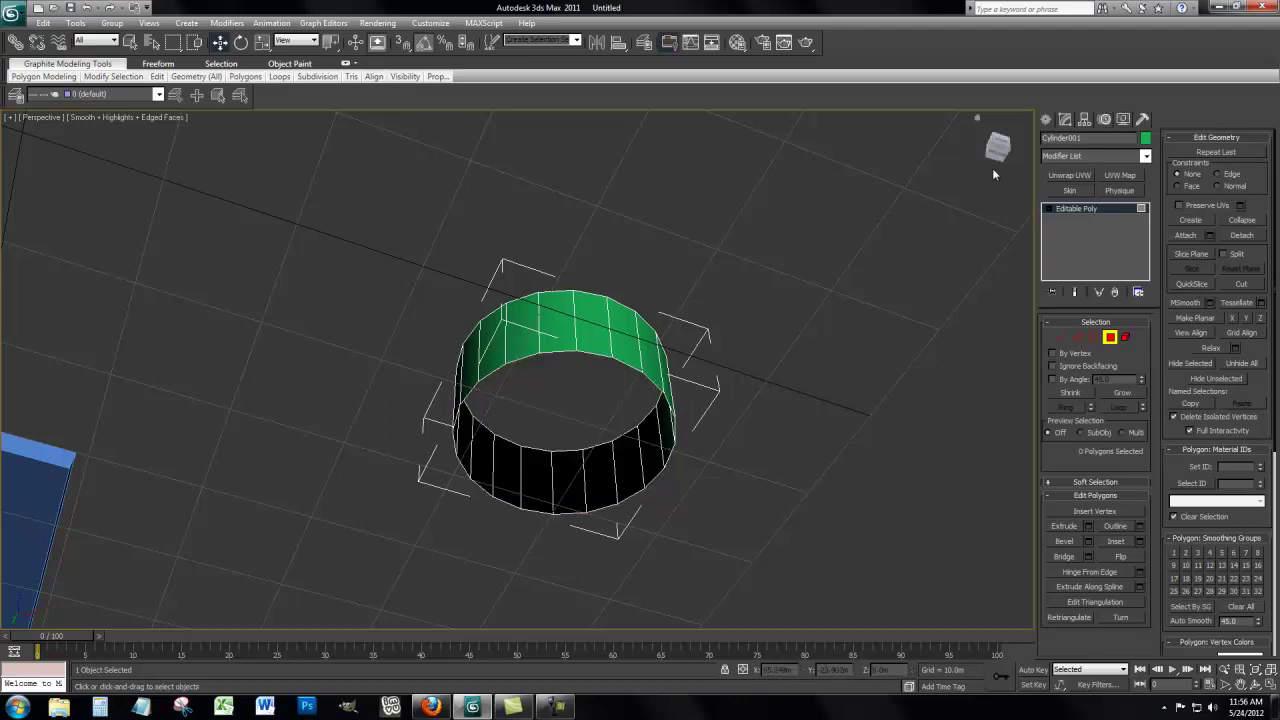
Leave polygon editing on the open cylinder and clear the object selection.
left_click_drag(1000, 155, 951, 256)
left_click(1000, 155)
scroll(890, 352, "down", 4)
middle_click_drag(845, 364, 889, 332)
scroll(791, 394, "down", 2)
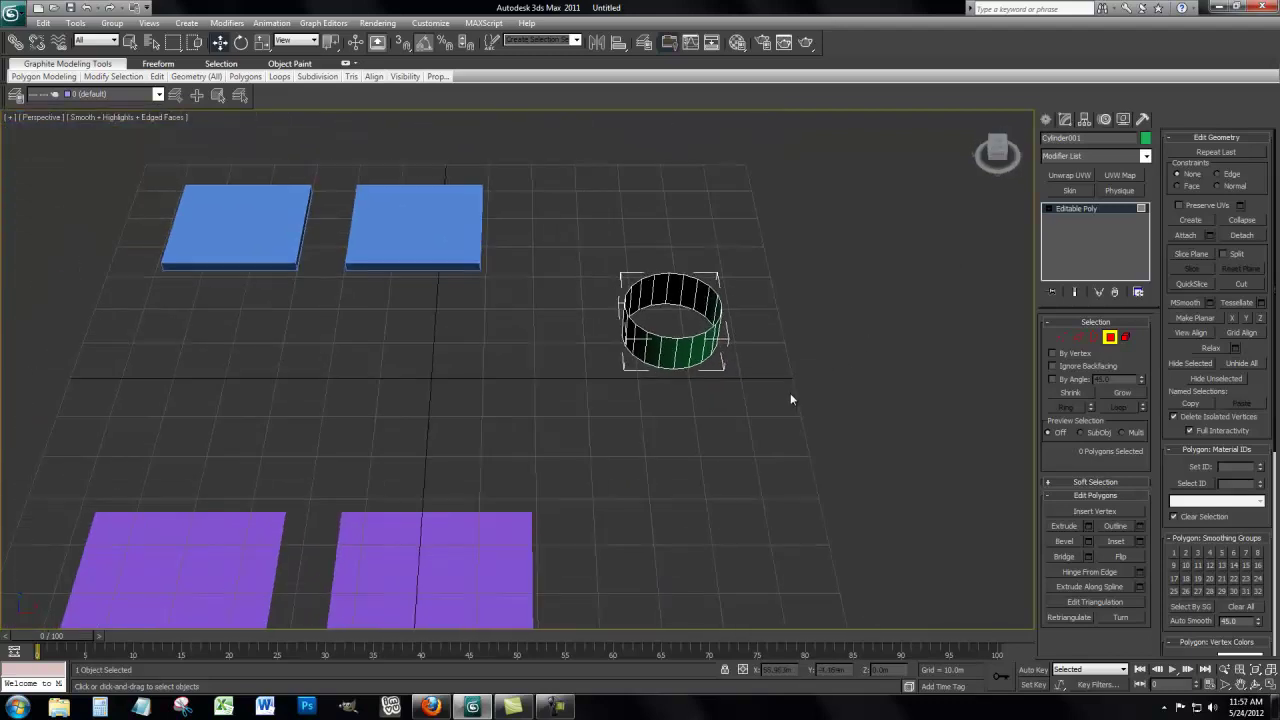
scroll(866, 354, "down", 2)
scroll(877, 346, "down", 2)
scroll(877, 351, "up", 4)
mouse_move(877, 351)
middle_mouse_down()
mouse_move(877, 291)
mouse_move(877, 327)
middle_mouse_up()
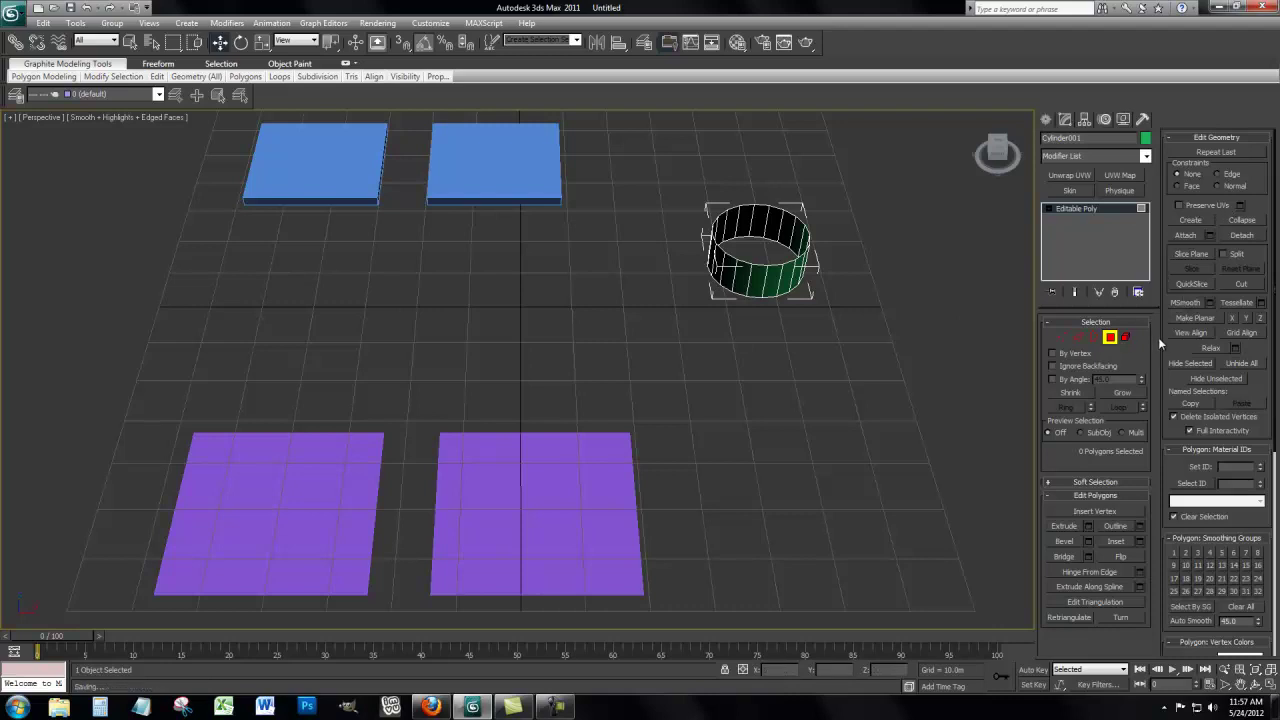
left_click(1109, 336)
middle_click_drag(705, 404, 736, 407)
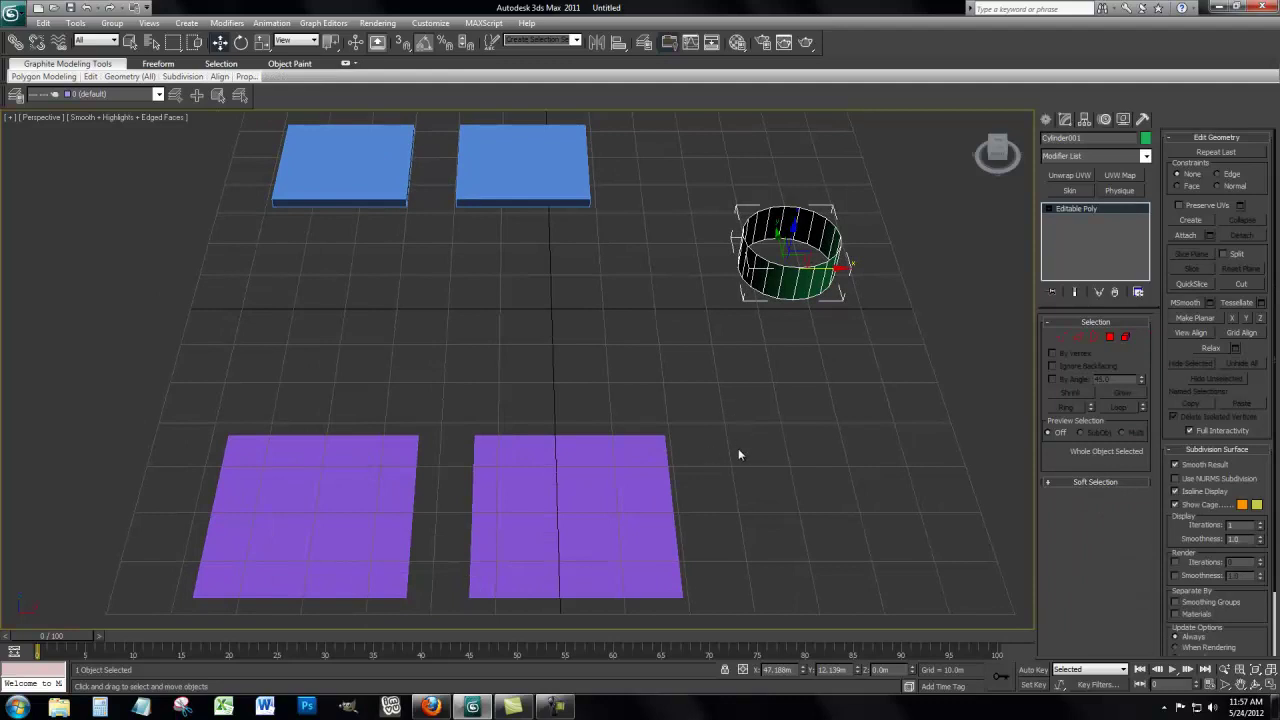
left_click(738, 449)
Convert the copied purple plane to an Editable Poly.
left_click(509, 519)
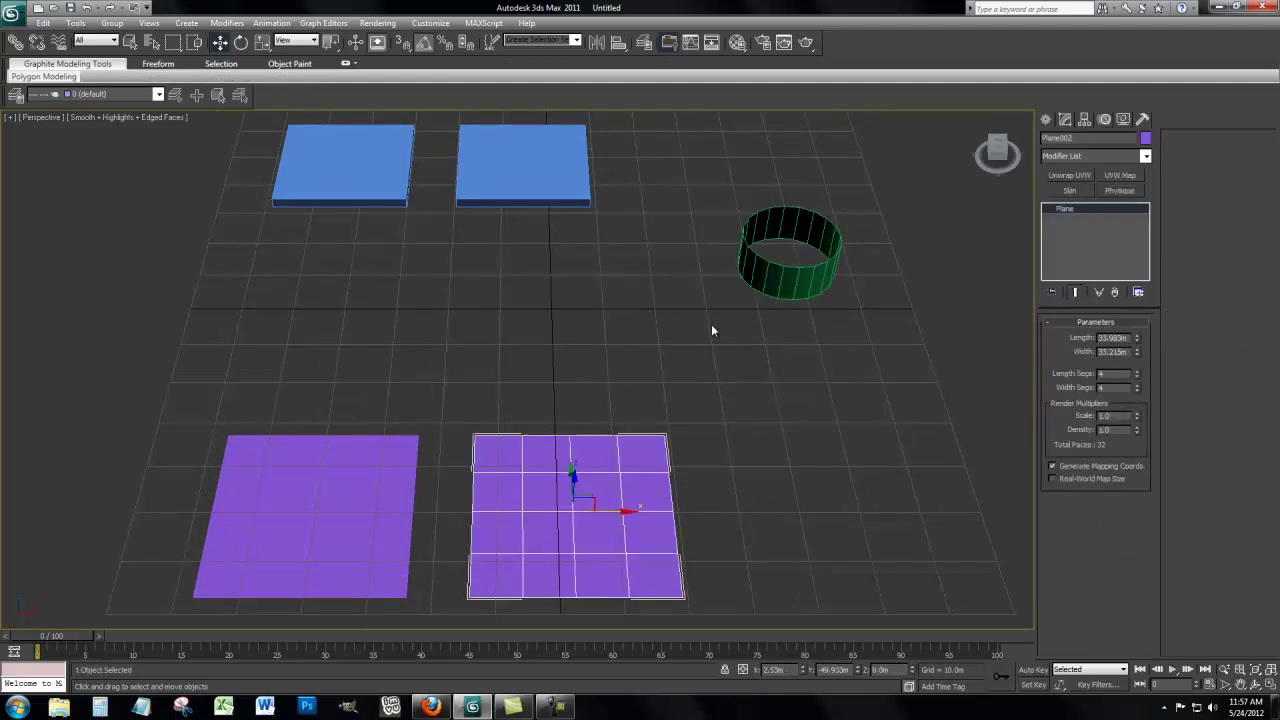
right_click(1089, 212)
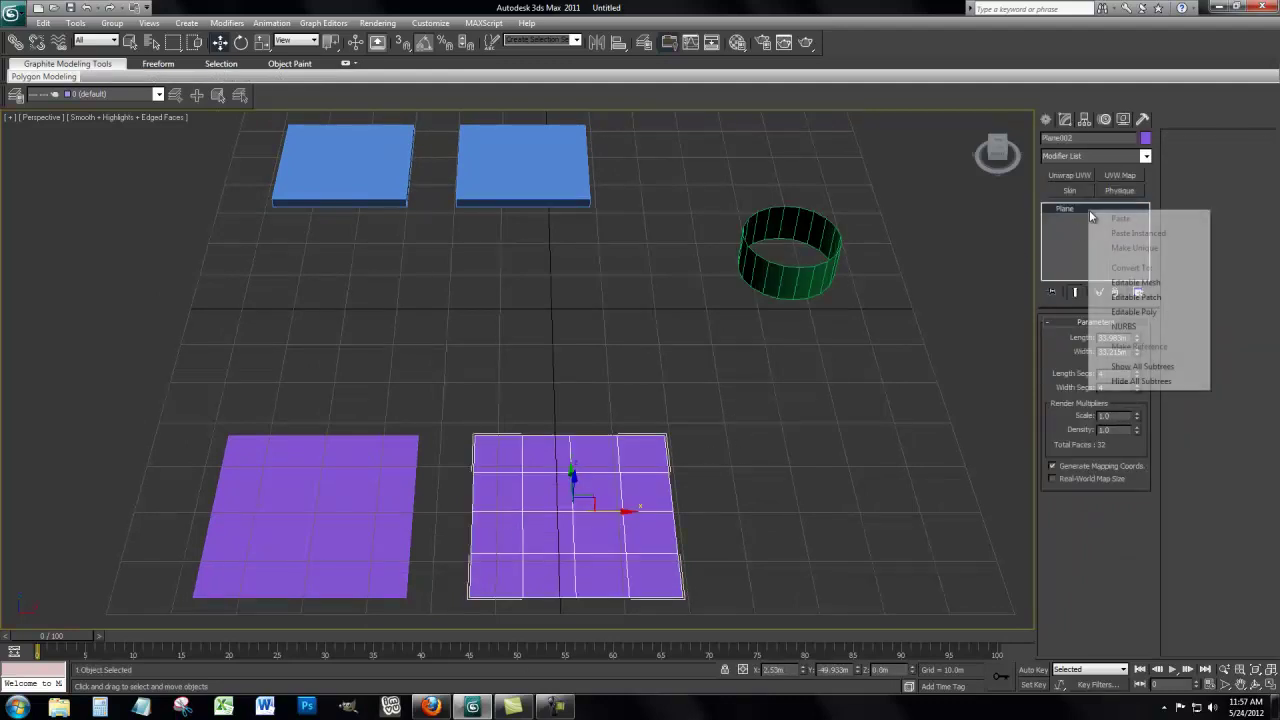
left_click(1150, 311)
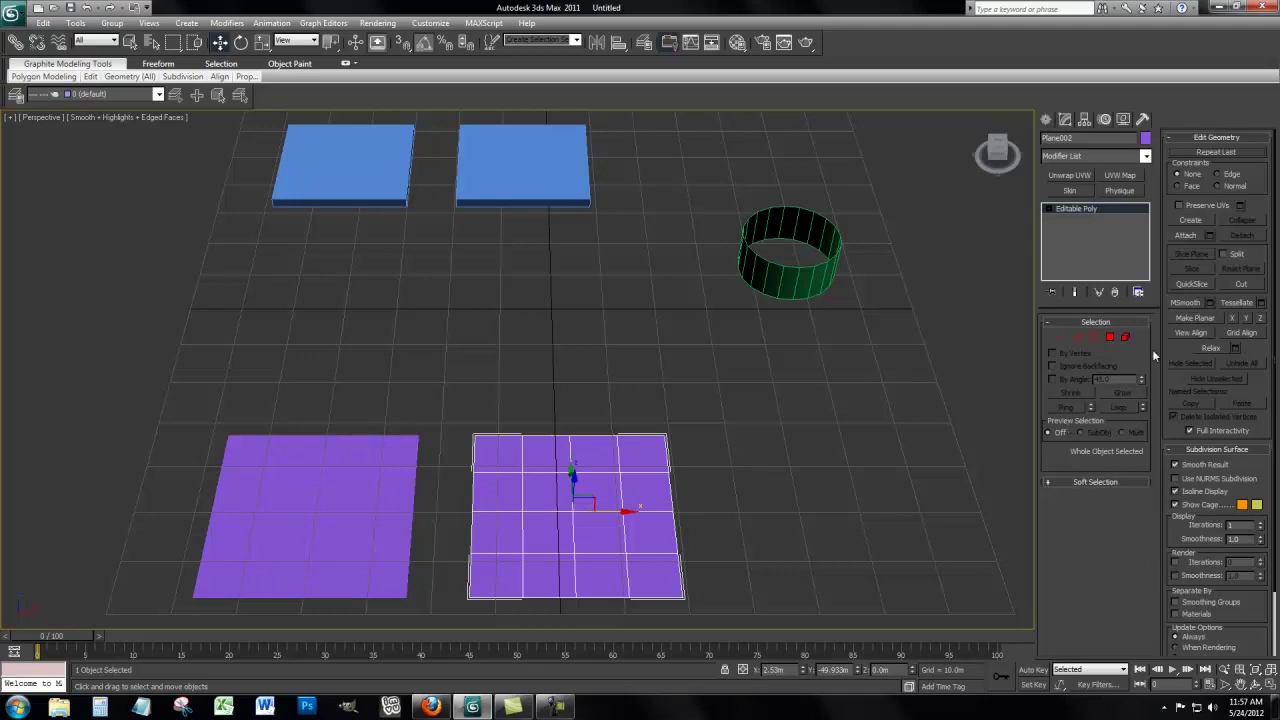
Attach the original purple plane to the converted copy so both form one object.
left_click(1184, 234)
left_click(349, 553)
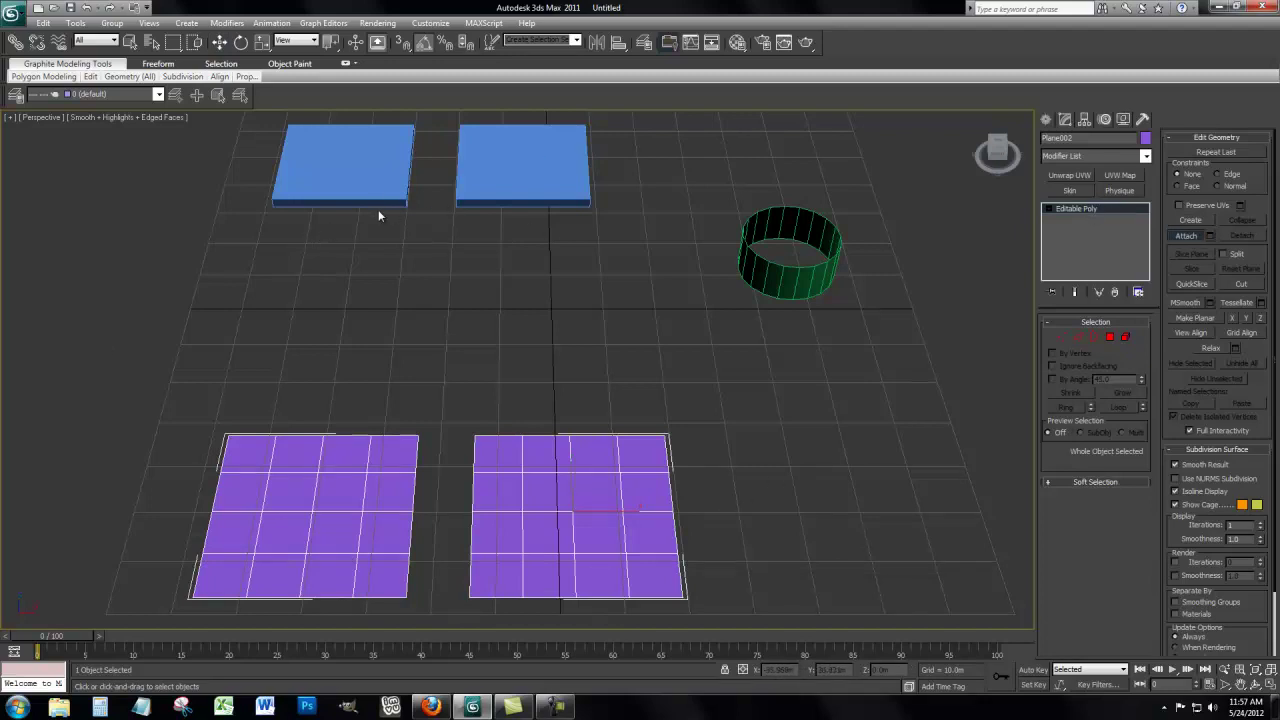
middle_click_drag(830, 518, 837, 403, "alt")
scroll(811, 433, "up", 5)
scroll(811, 433, "down", 4)
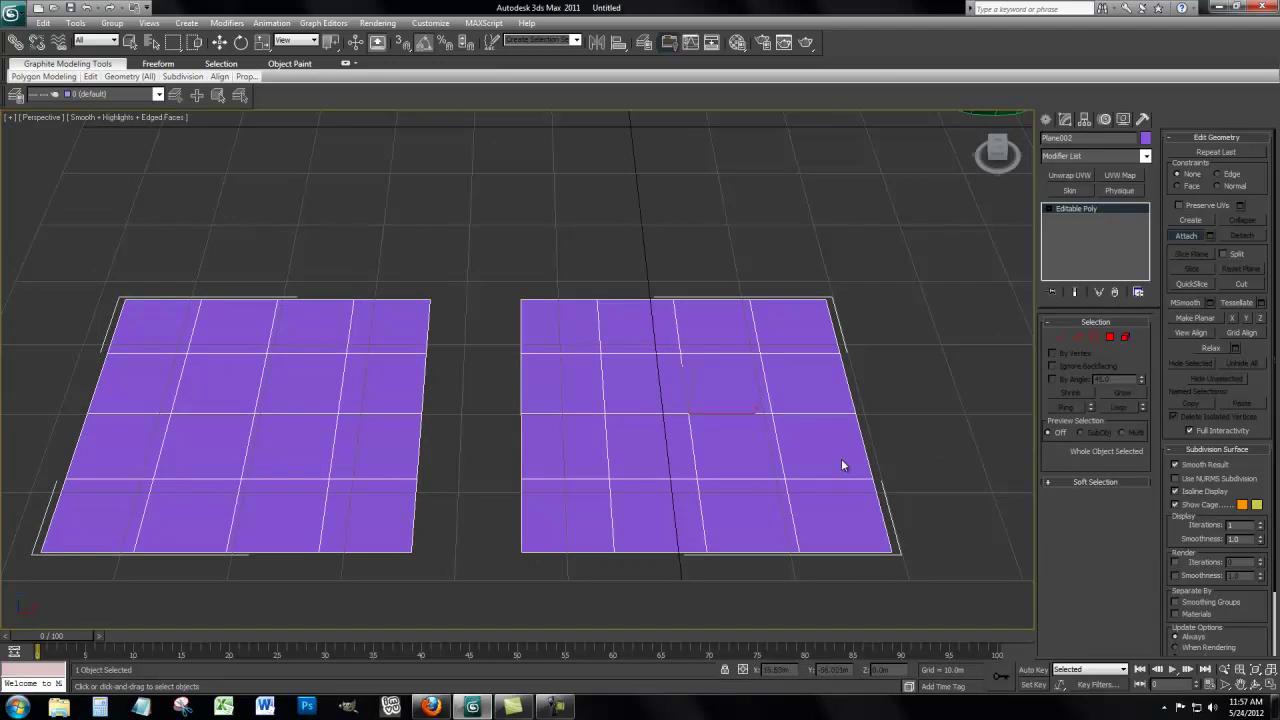
left_click(1186, 236)
Select the copied plane as an element and rotate it about the X axis until its underside faces up.
middle_click_drag(894, 355, 919, 369)
scroll(919, 369, "down", 5)
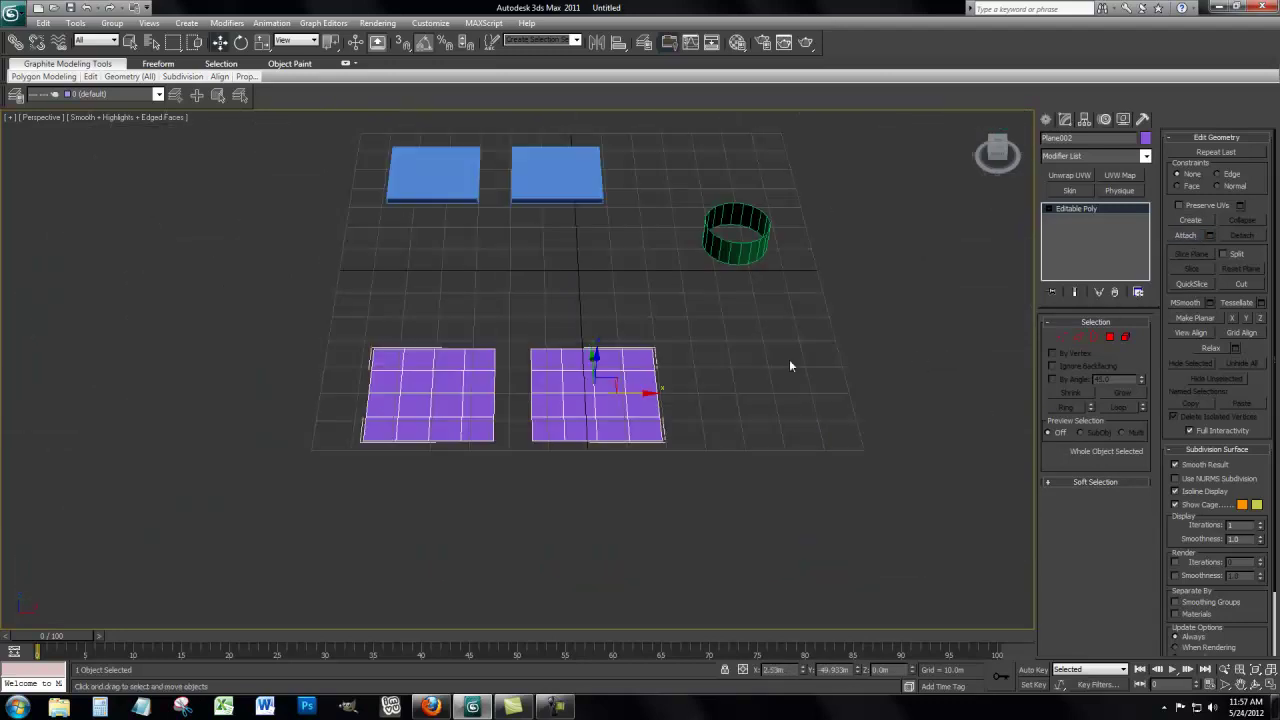
scroll(673, 239, "up", 5)
middle_click_drag(698, 271, 691, 283)
left_click(1062, 338)
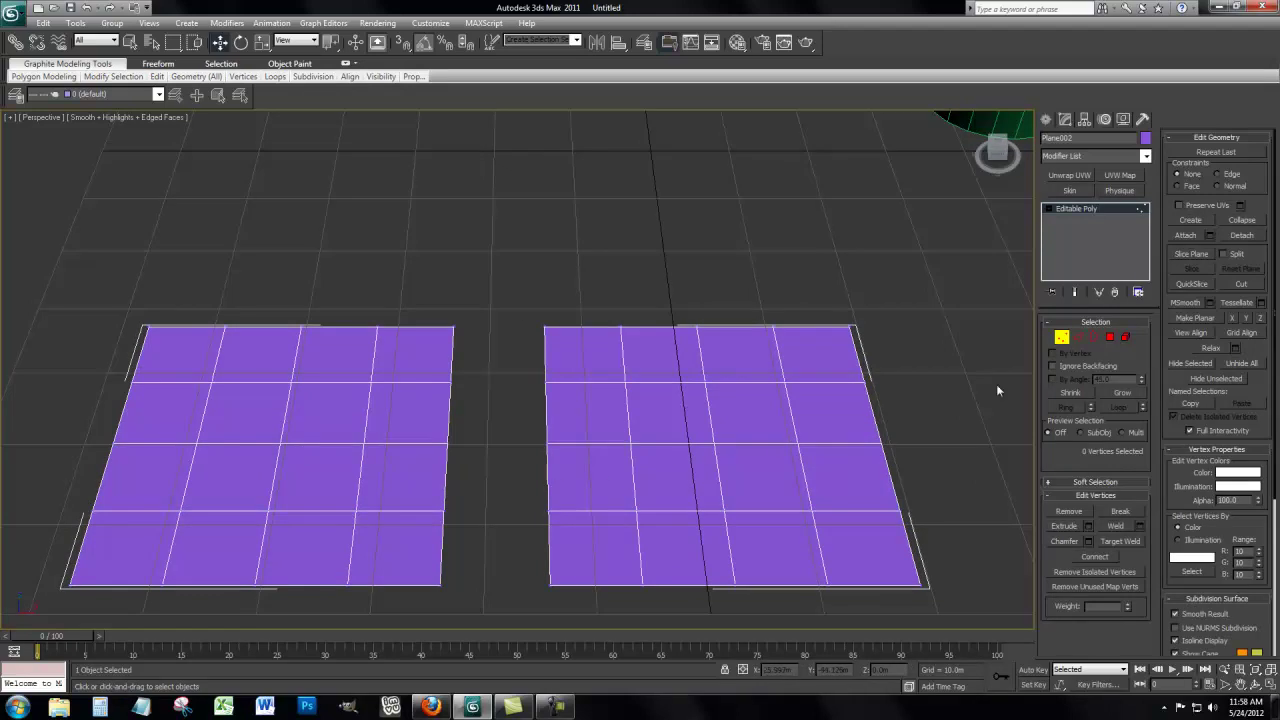
left_click(1126, 338)
left_click(722, 488)
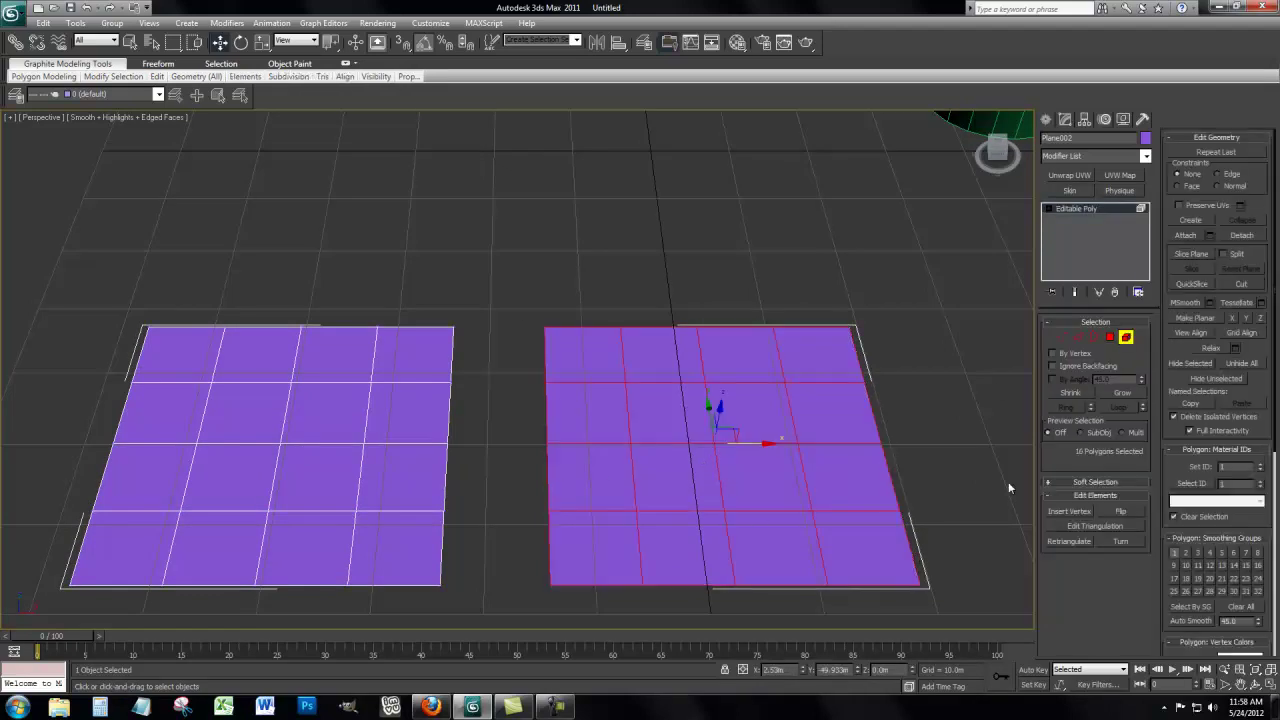
left_click_drag(1000, 155, 896, 132)
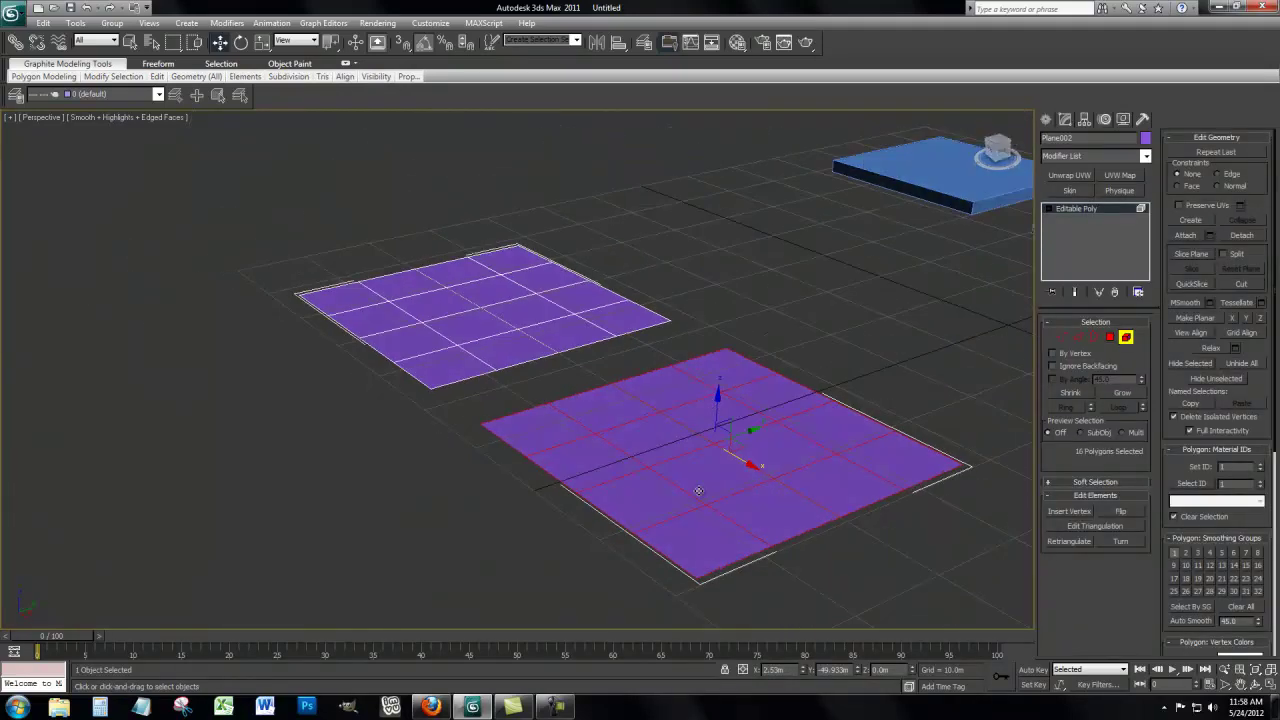
middle_click_drag(793, 413, 618, 438)
left_click(241, 42)
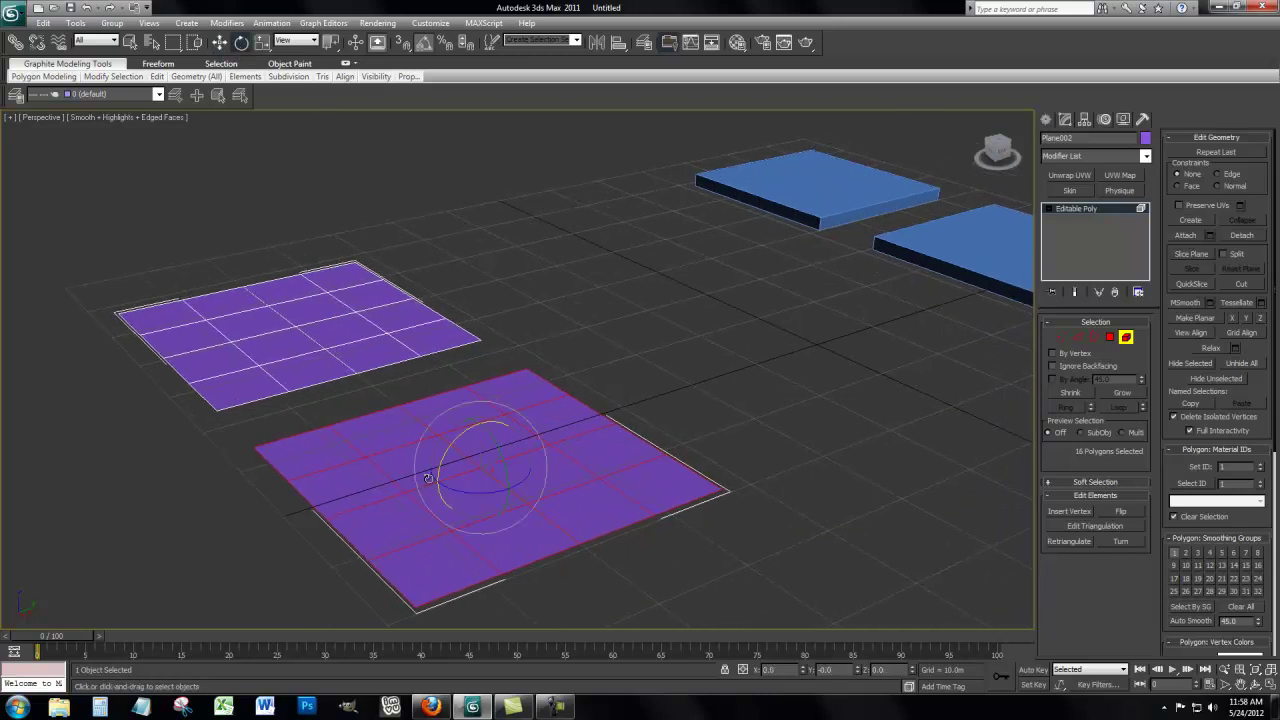
left_click_drag(445, 458, 466, 439)
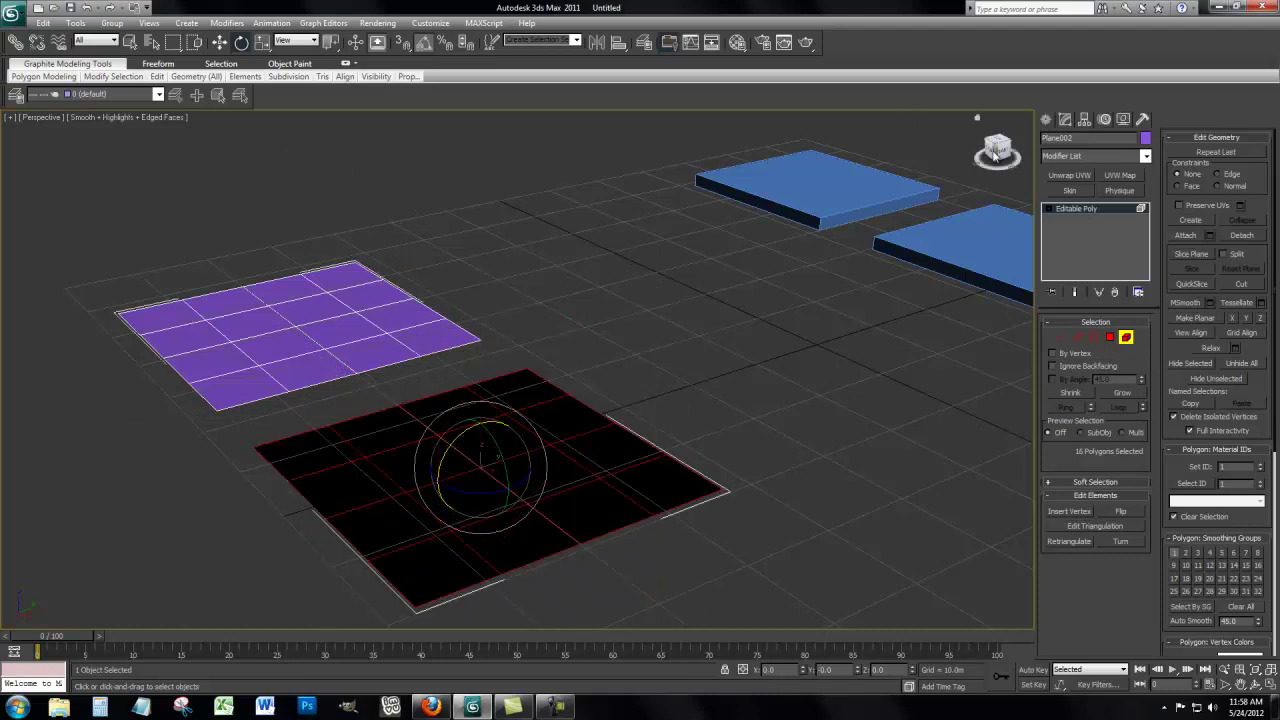
Examine the flipped plane element beside the unflipped one from several angles.
left_click_drag(994, 150, 70, 147)
middle_click_drag(524, 381, 688, 375)
left_click_drag(997, 151, 992, 174)
left_click_drag(941, 227, 911, 239)
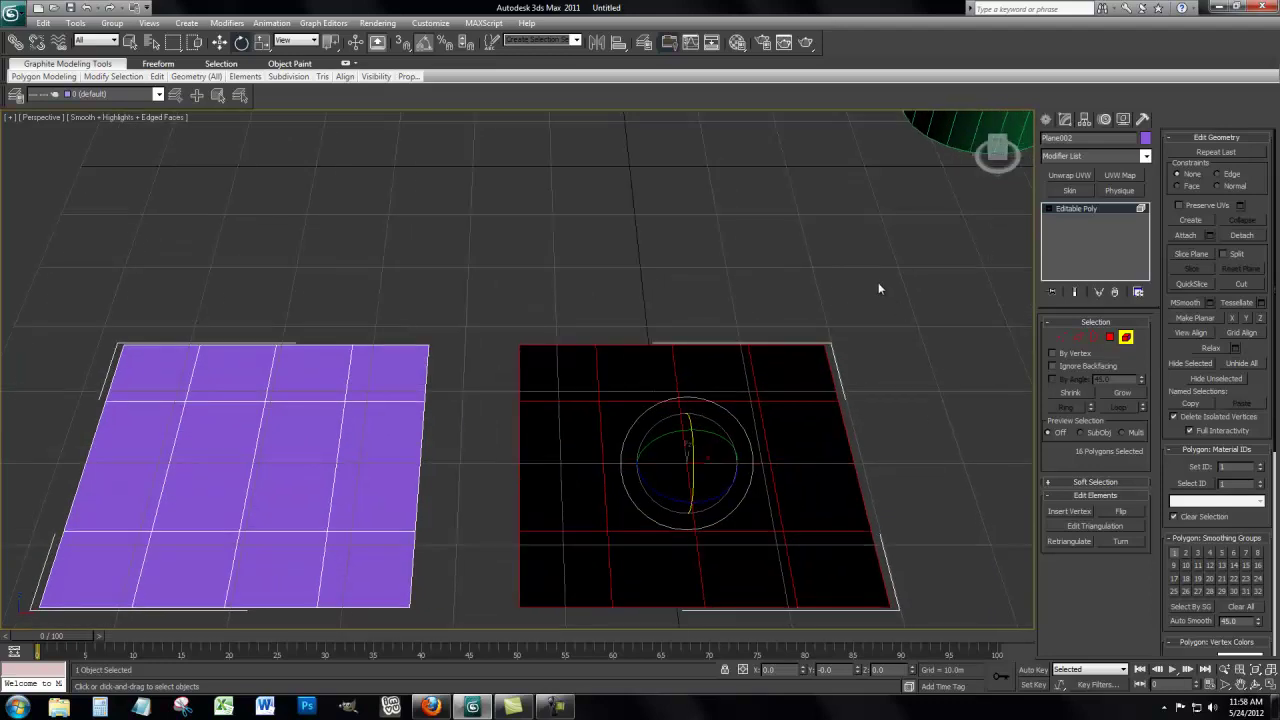
left_click_drag(995, 151, 912, 123)
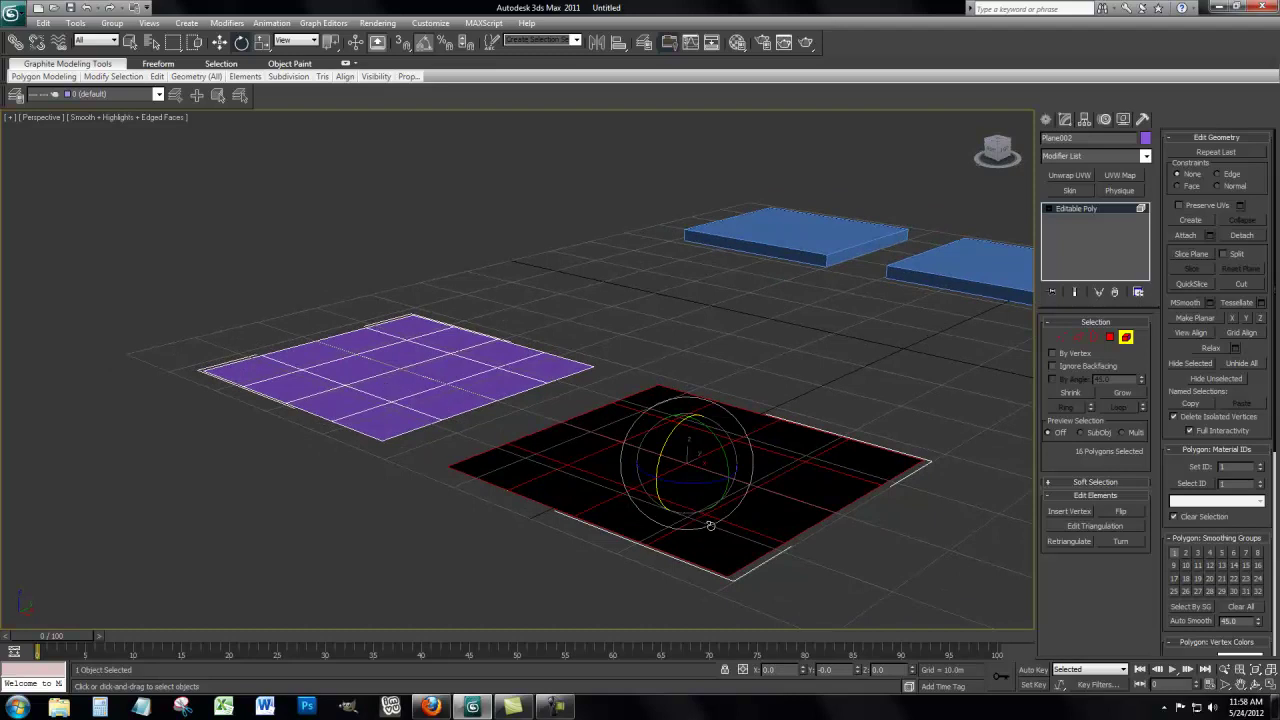
middle_click_drag(843, 423, 810, 421)
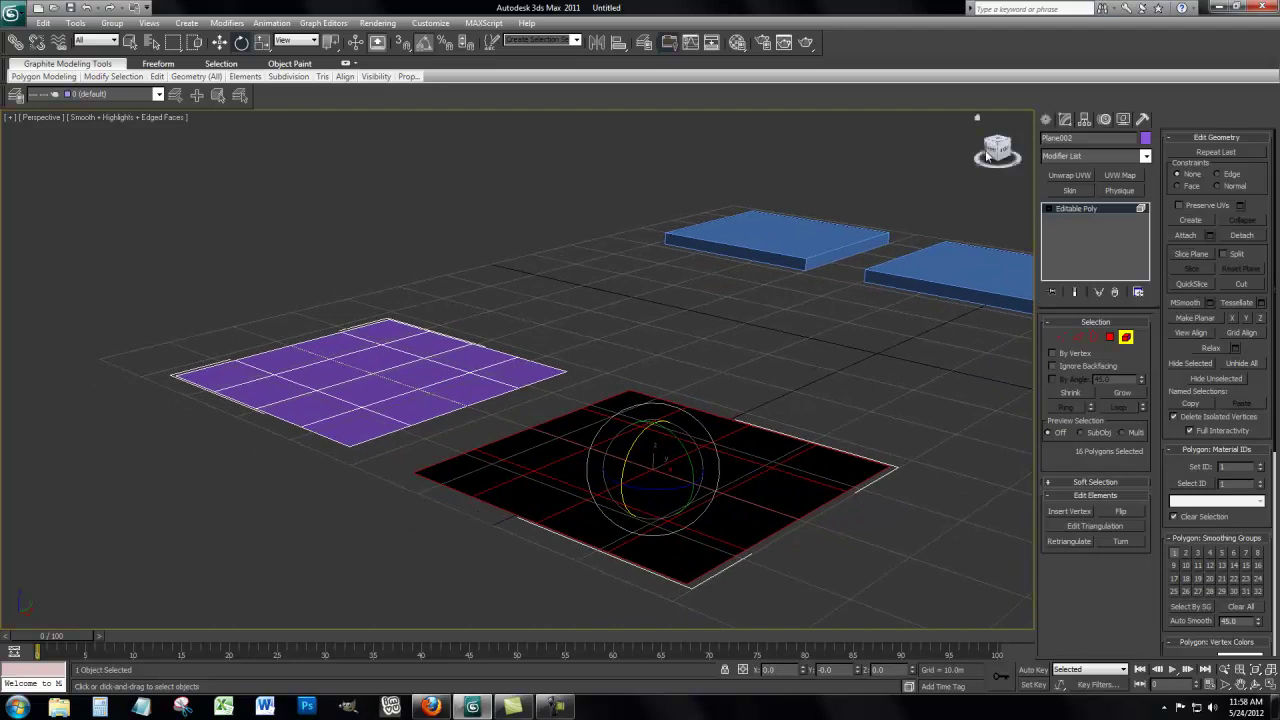
left_click_drag(998, 148, 977, 118)
Examine the inner and outer faces of the open green cylinder.
middle_click_drag(650, 276, 229, 283)
middle_click_drag(625, 315, 574, 329)
scroll(597, 320, "up", 2)
scroll(575, 330, "up", 2)
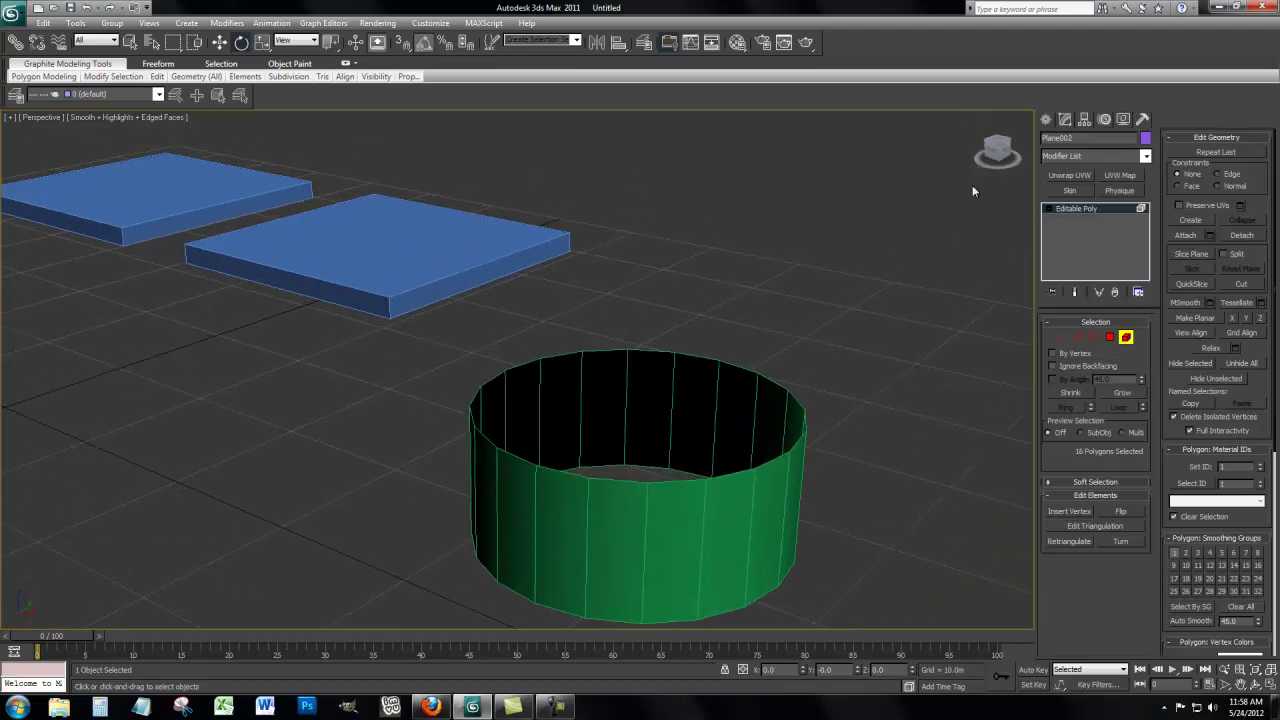
left_click_drag(1013, 148, 1038, 147)
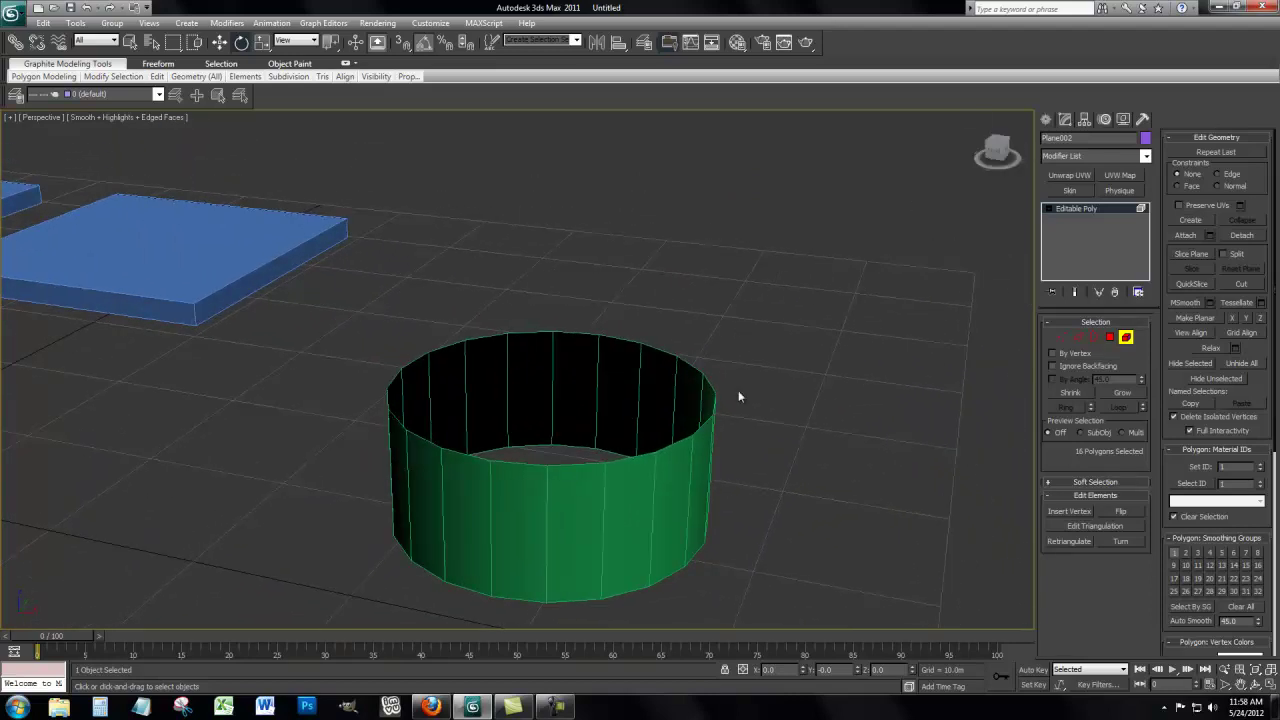
middle_click_drag(795, 375, 1037, 354)
middle_click_drag(609, 504, 790, 469)
scroll(757, 478, "down", 2)
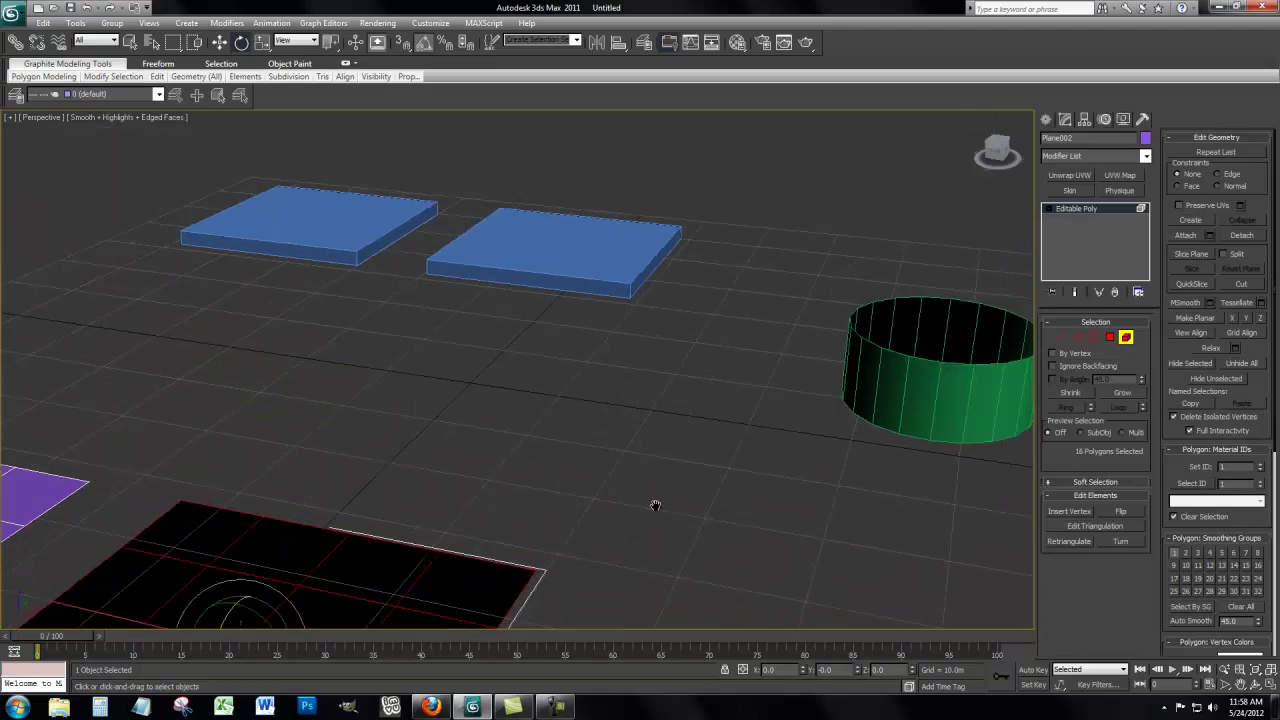
Leave element editing on the attached planes and select the open green cylinder.
middle_click_drag(630, 510, 543, 512)
left_click(854, 480)
middle_click_drag(897, 422, 808, 448)
left_click(1125, 338)
left_click(1106, 338)
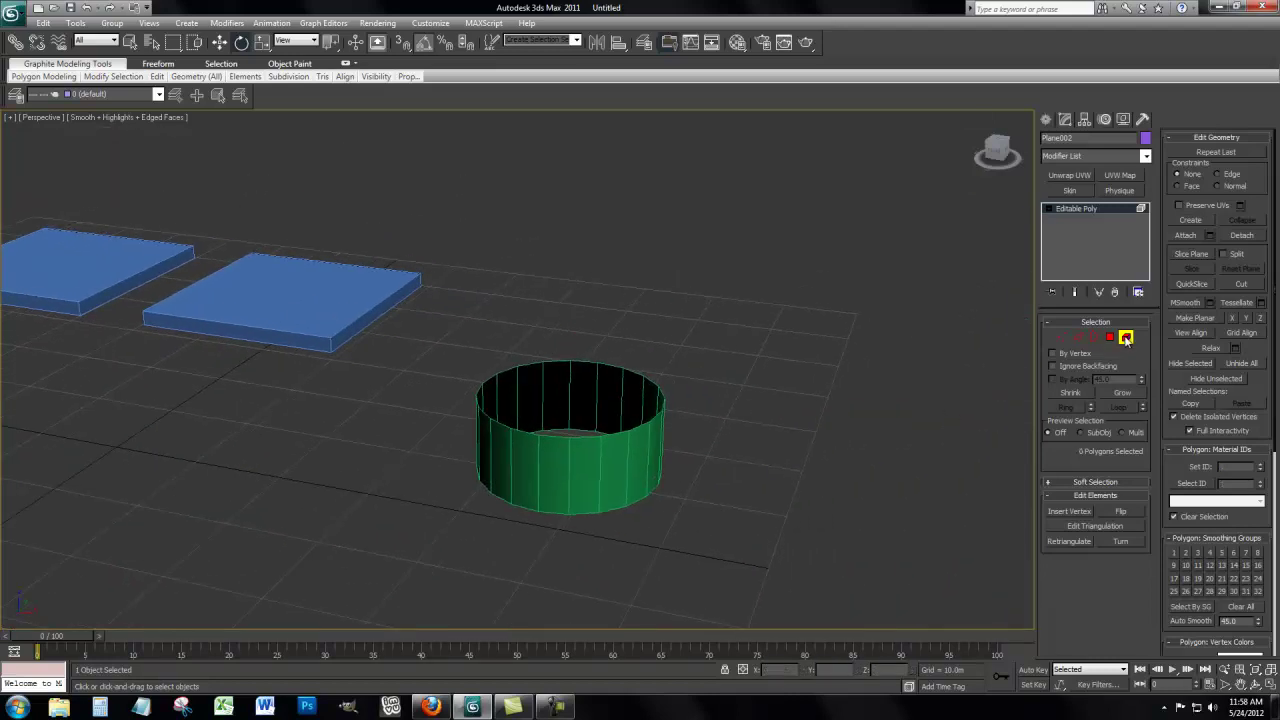
left_click(882, 423)
left_click(609, 451)
scroll(880, 423, "up", 4)
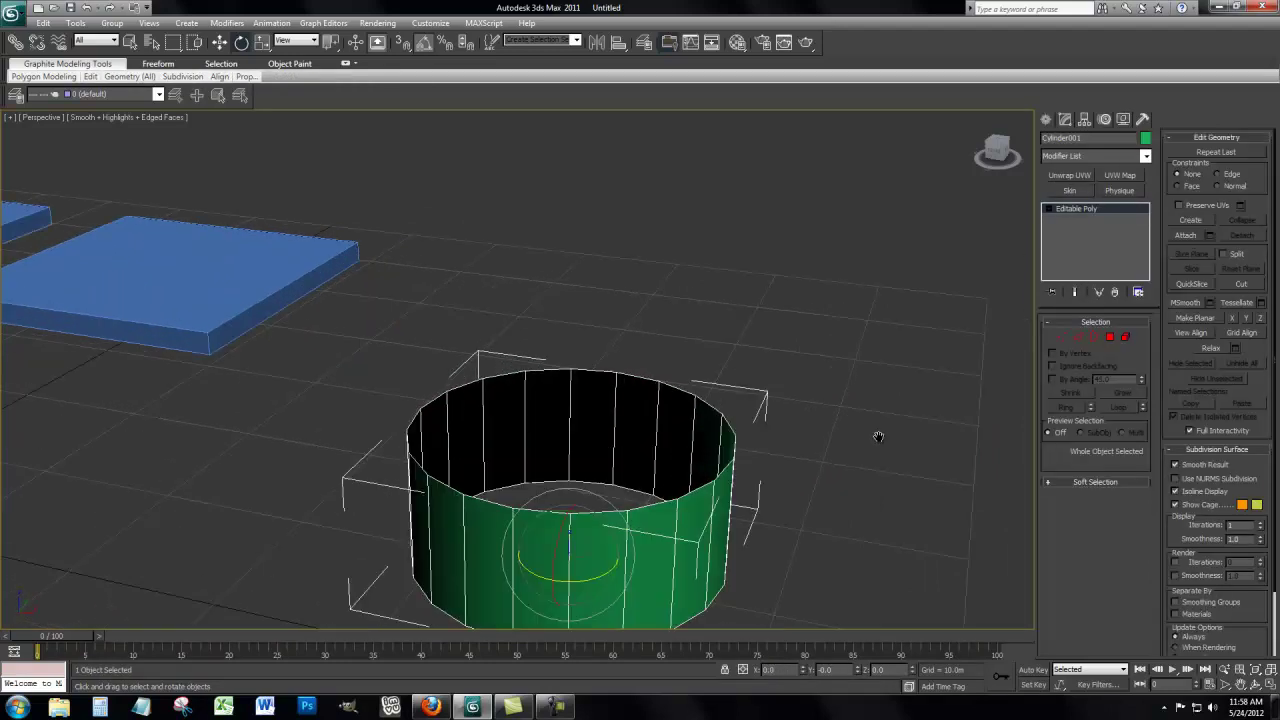
Scale-clone the open green cylinder to about 84% in X and Y and attach the original cylinder to the copy.
left_click(262, 44)
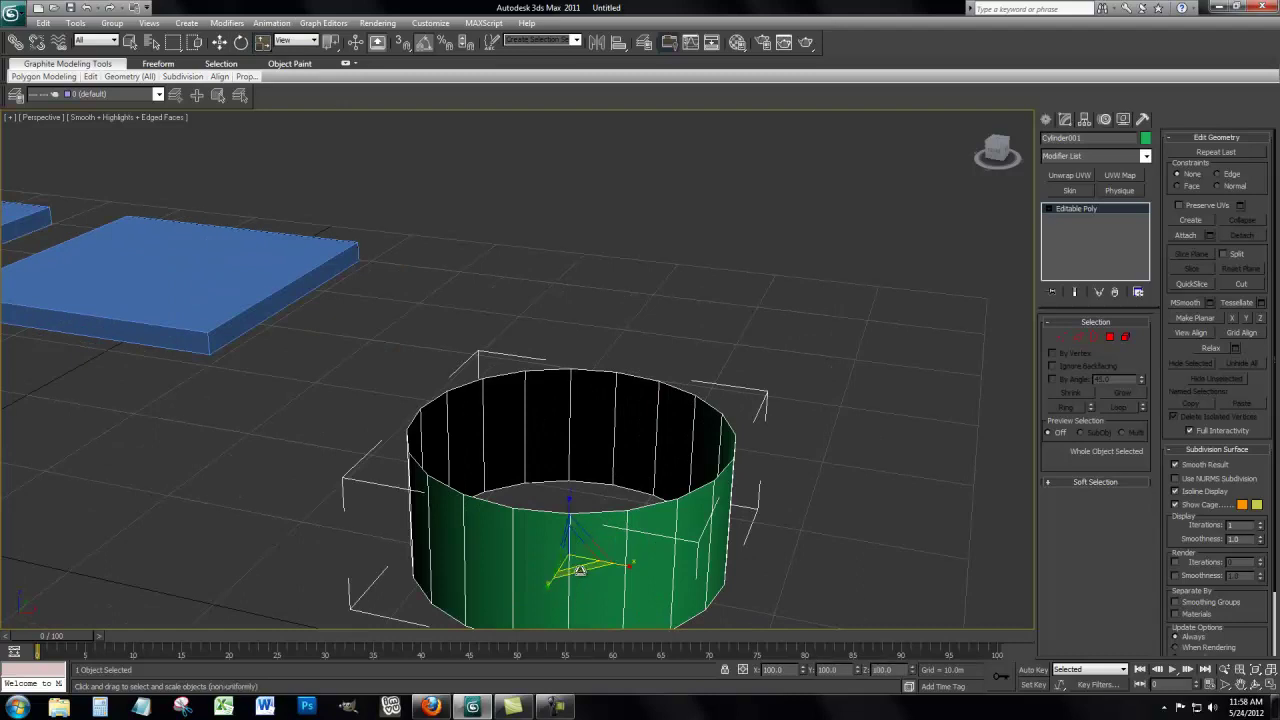
left_click_drag(580, 570, 668, 503, "shift")
left_click(641, 409)
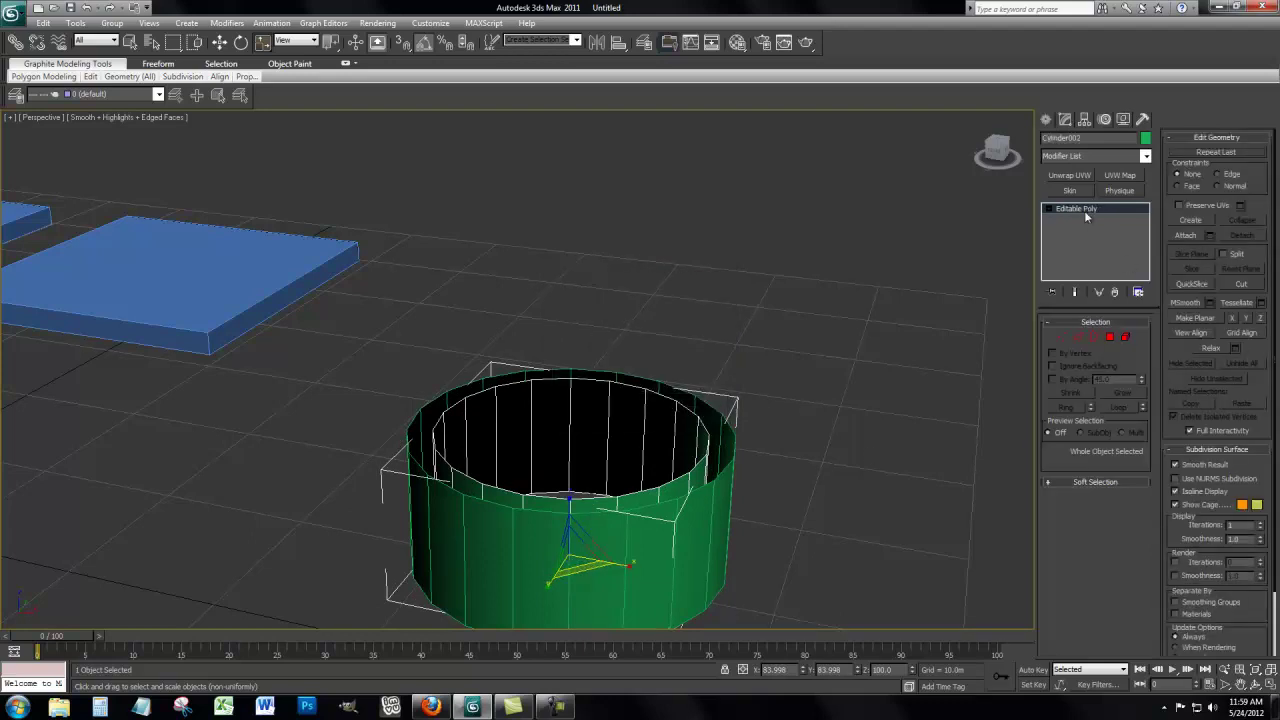
left_click(1186, 236)
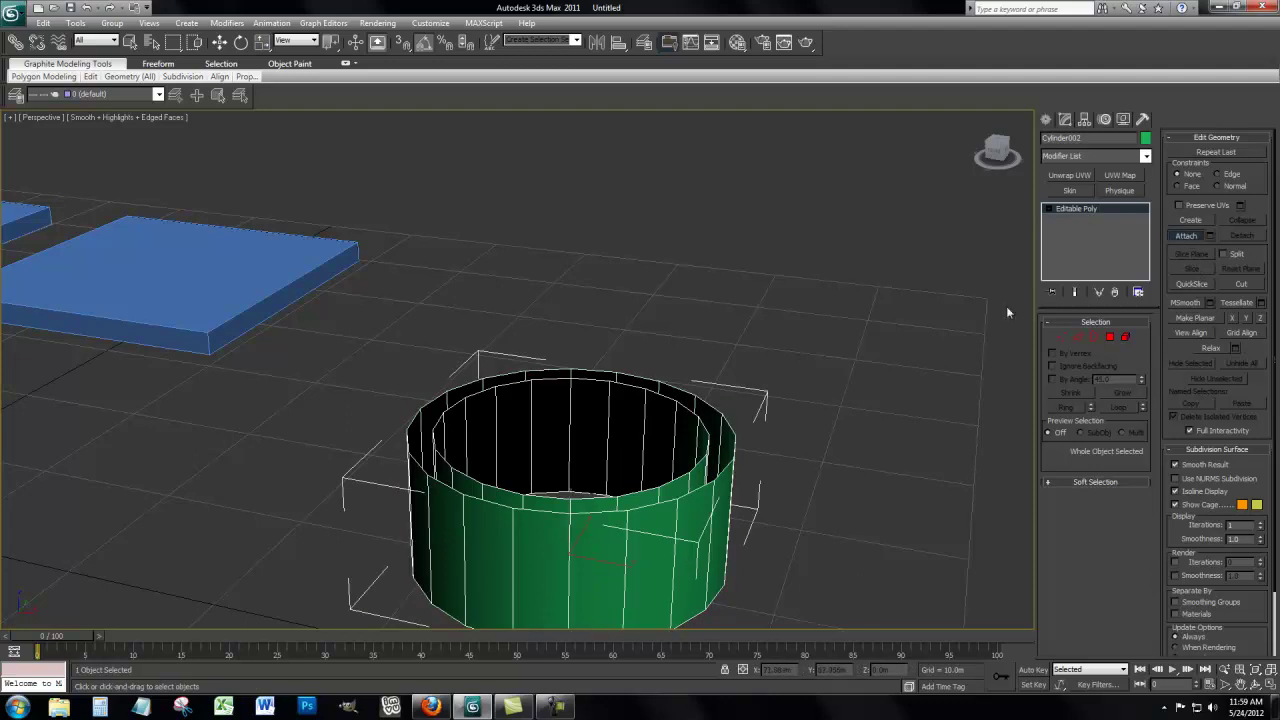
Examine the inner and outer faces of the nested green cylinders from above and from an angle.
left_click_drag(997, 150, 674, 281)
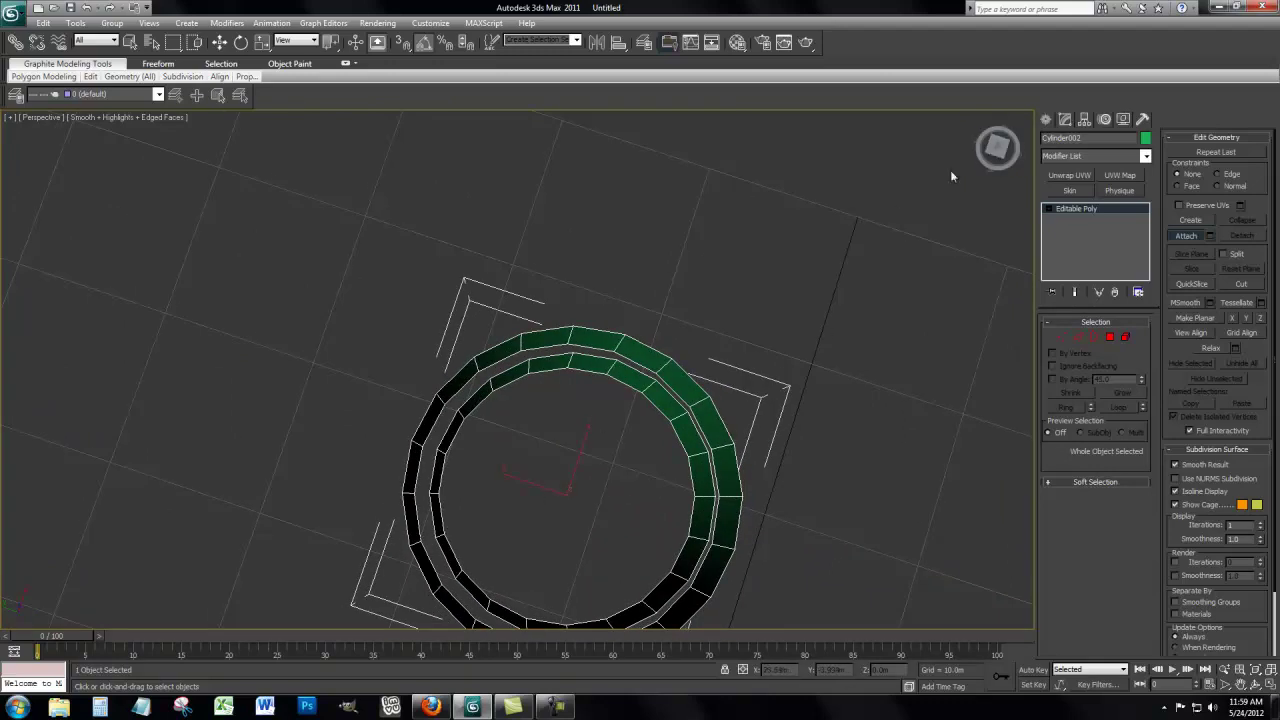
left_click(1006, 124)
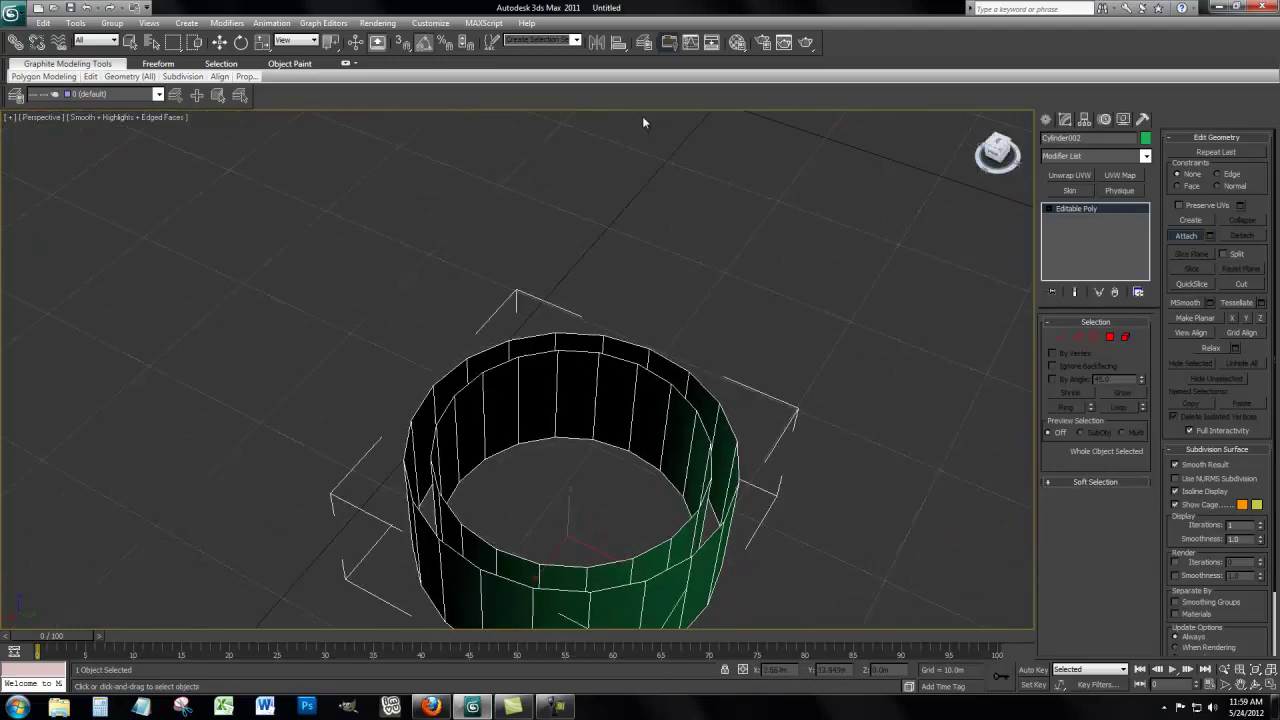
scroll(554, 517, "down", 5)
middle_click_drag(494, 490, 585, 533)
middle_click_drag(603, 343, 508, 478)
scroll(547, 426, "up", 3)
middle_click_drag(560, 388, 591, 518)
Leave attaching on the cylinders and select the attached purple planes for vertex editing.
left_click_drag(997, 148, 125, 131)
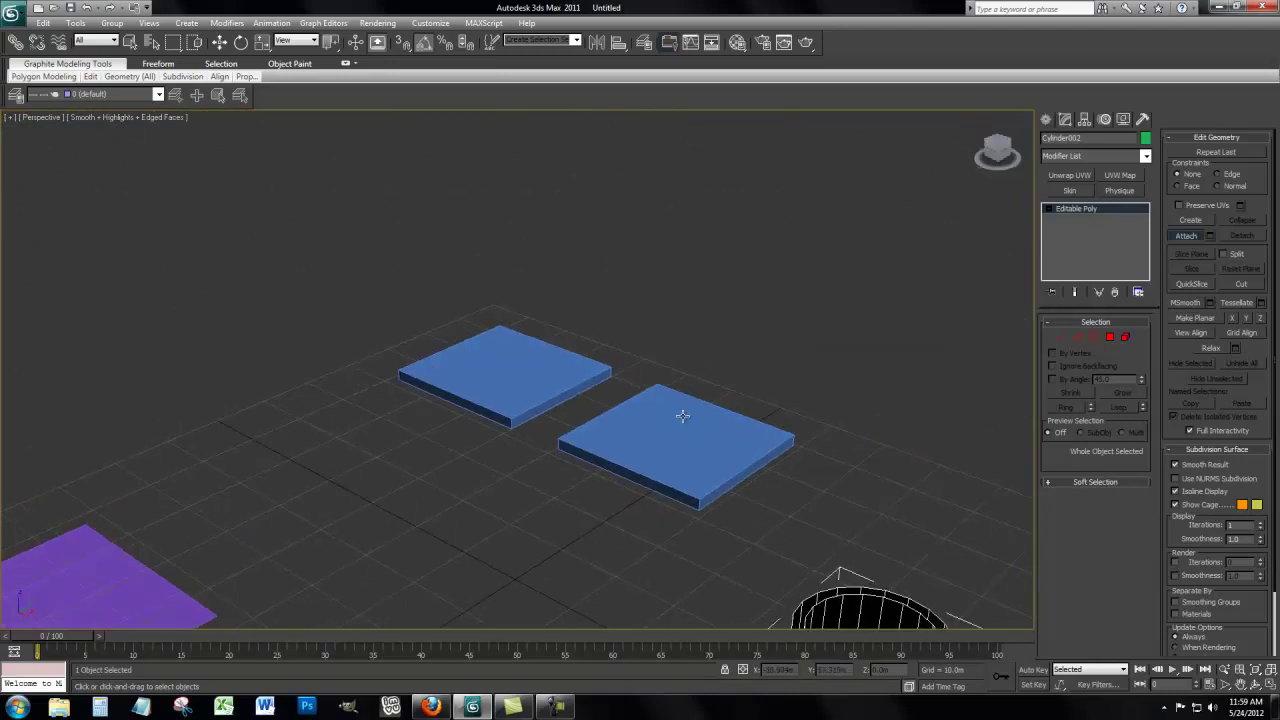
middle_click_drag(669, 426, 937, 257)
left_click_drag(997, 158, 46, 153)
middle_click_drag(770, 392, 745, 262)
left_click(995, 147)
middle_click_drag(871, 254, 908, 291)
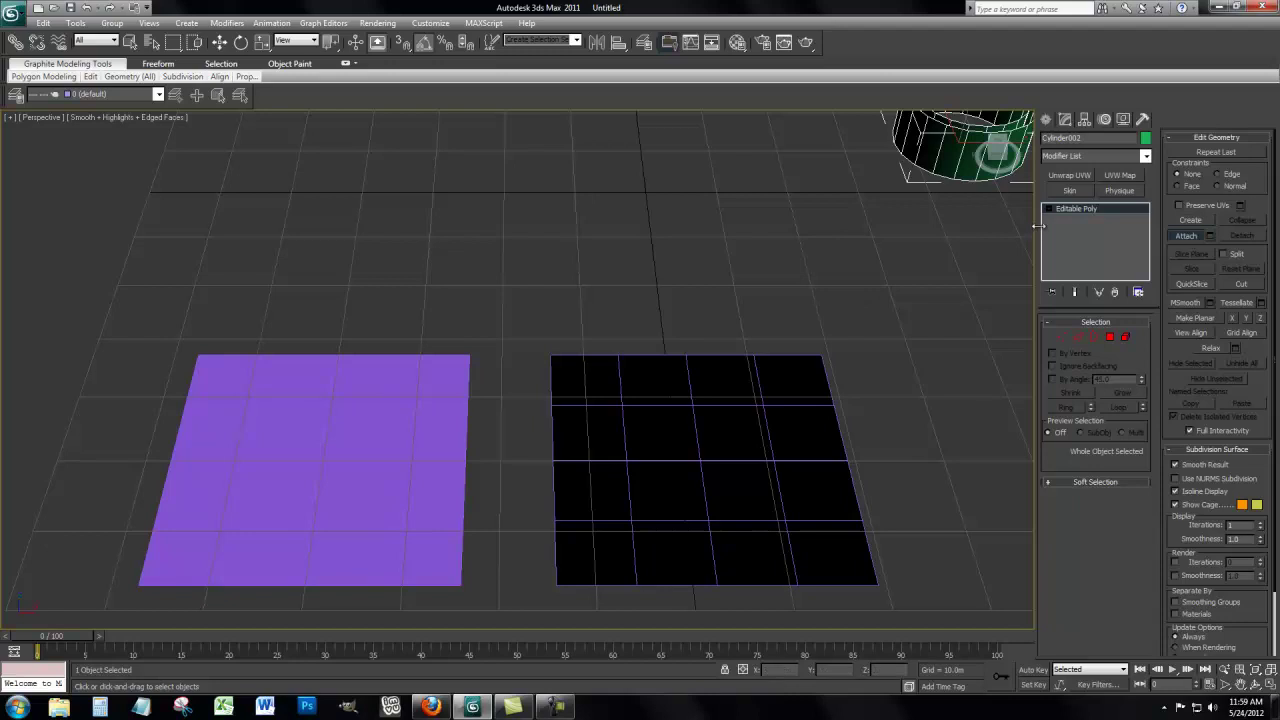
left_click(940, 308)
middle_click_drag(876, 400, 889, 375)
scroll(764, 406, "up", 3)
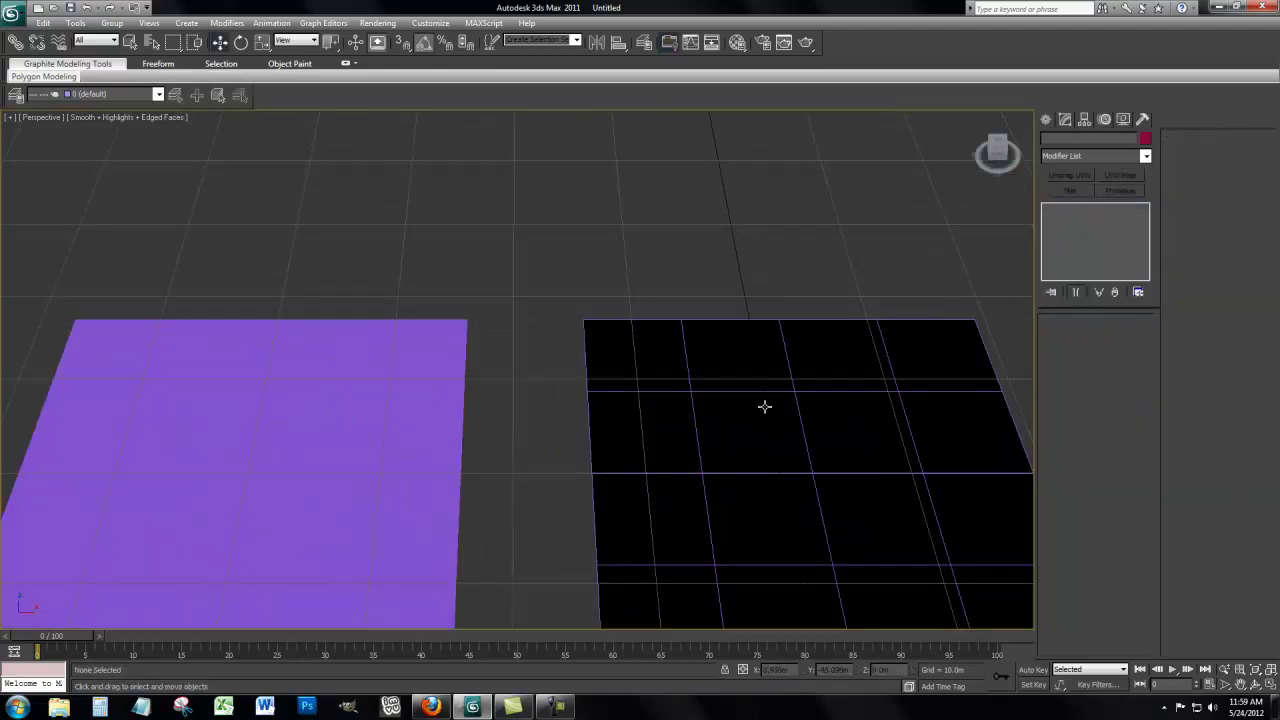
middle_click_drag(764, 406, 773, 316)
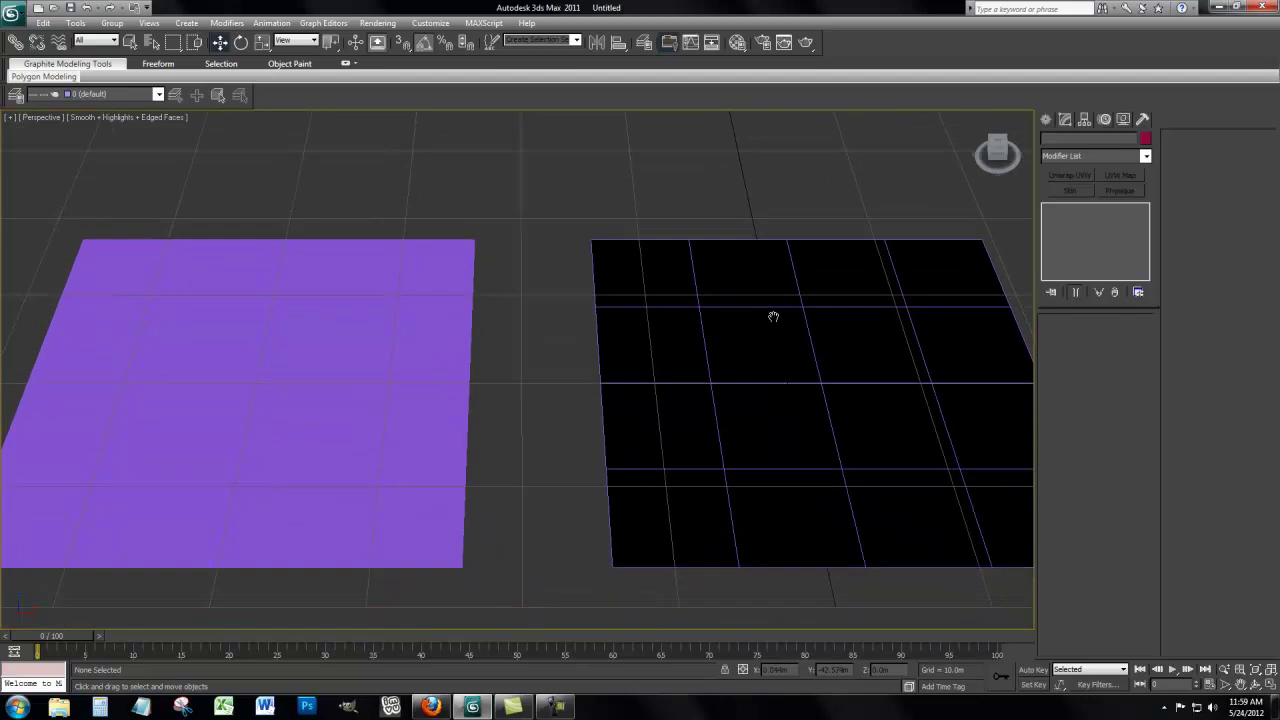
left_click(629, 317)
left_click(1063, 338)
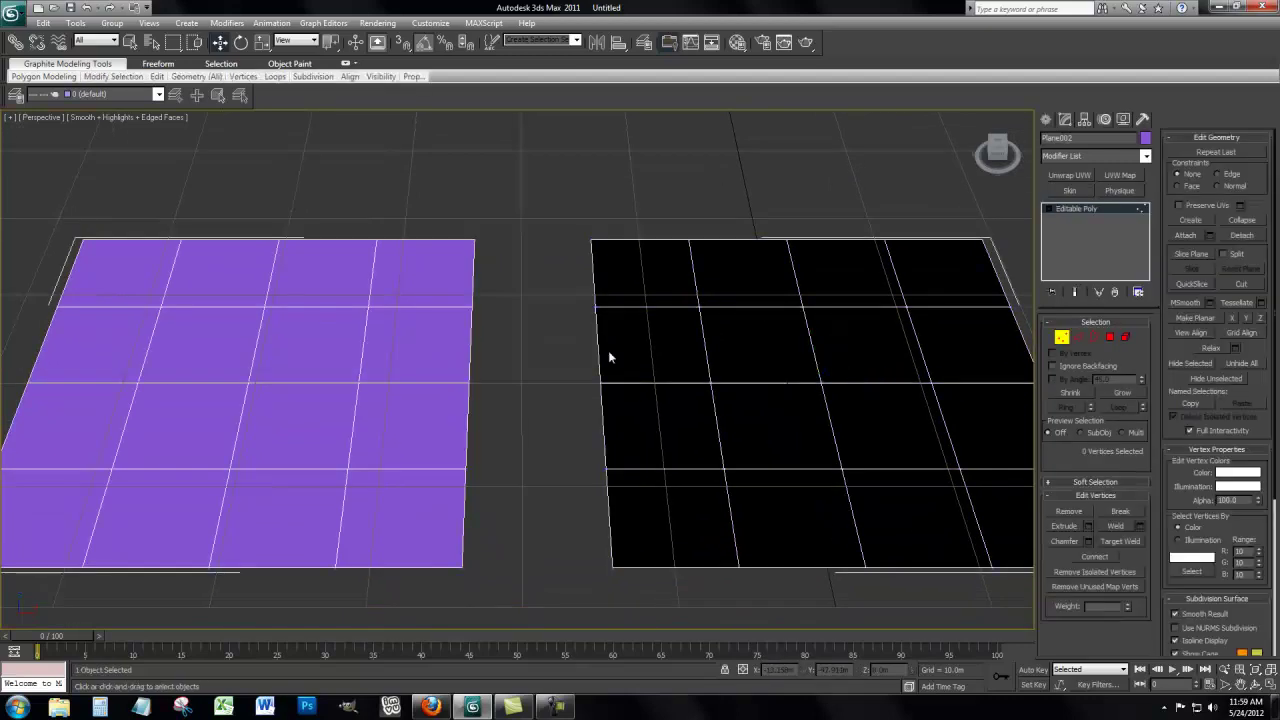
Try joining the two planes by collapsing the facing vertex pairs at the back corners, the middle and the front corners.
left_click_drag(603, 217, 447, 258)
left_click(1241, 220)
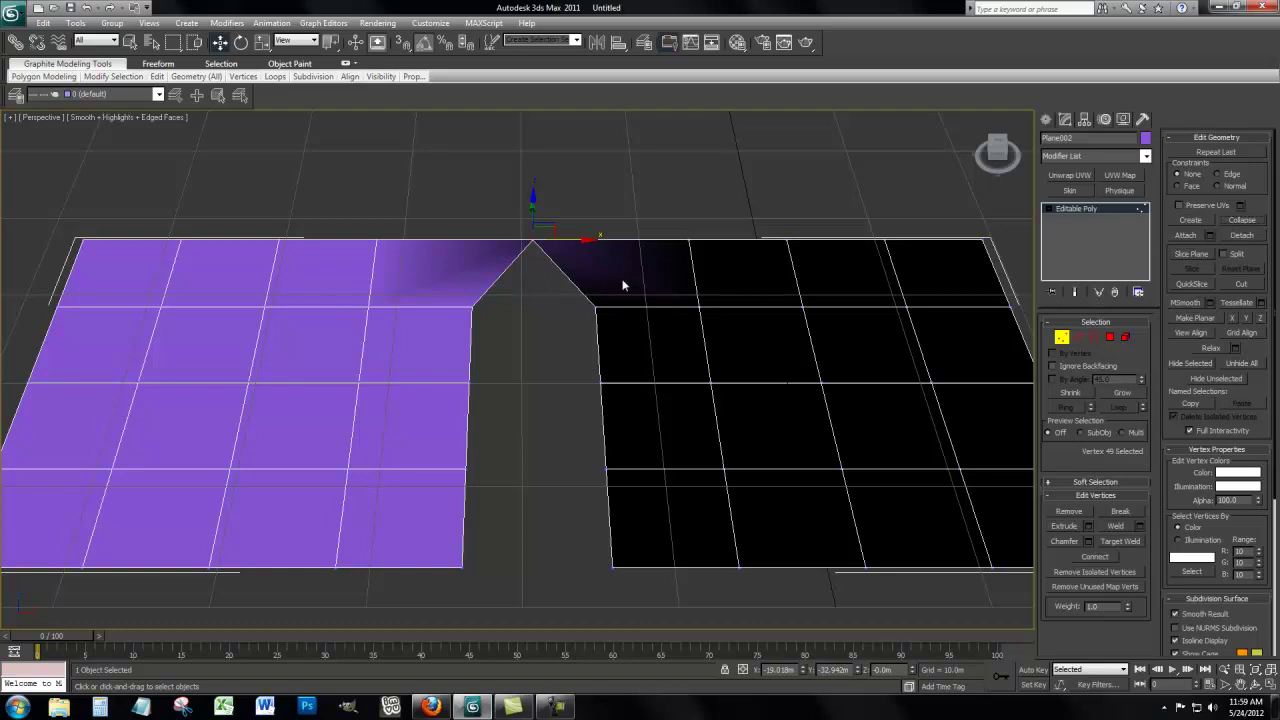
left_click_drag(617, 285, 433, 330)
left_click_drag(614, 378, 416, 406)
left_click(1242, 219)
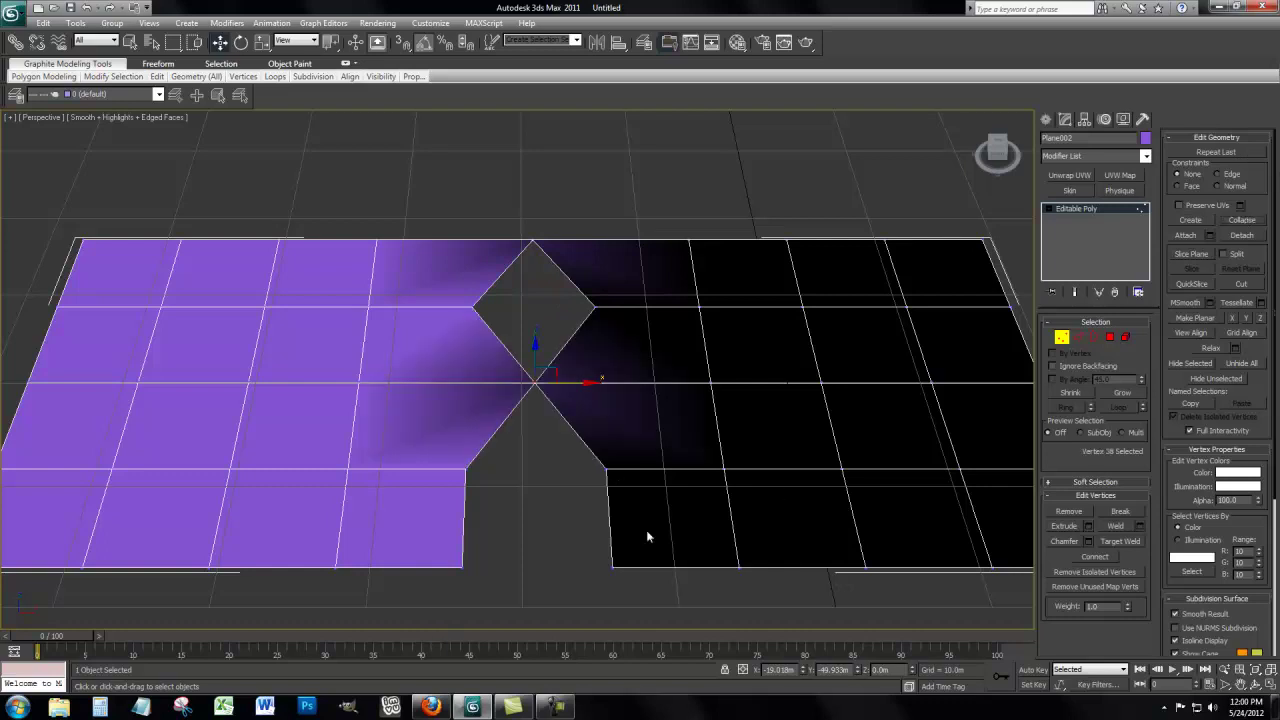
left_click_drag(656, 548, 405, 584)
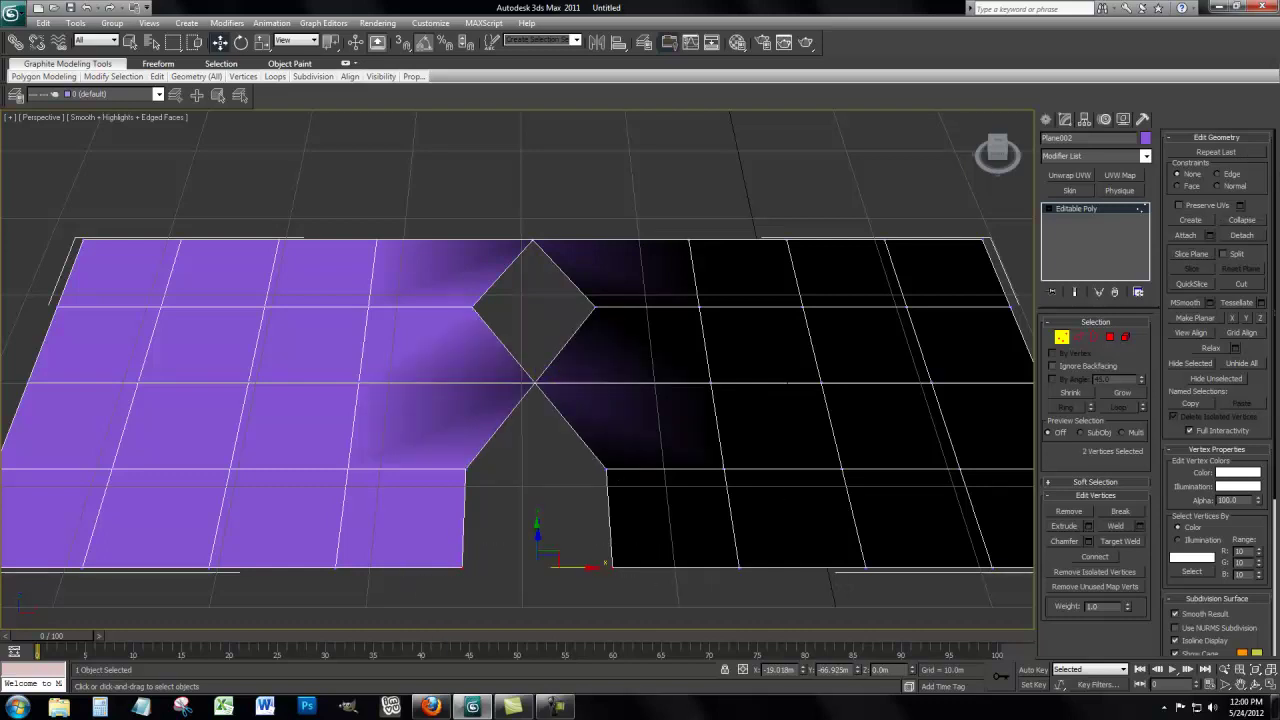
left_click(1242, 219)
Examine the remaining facing vertices around the gaps between the two planes.
middle_click_drag(600, 502, 468, 502)
left_click_drag(478, 443, 322, 498)
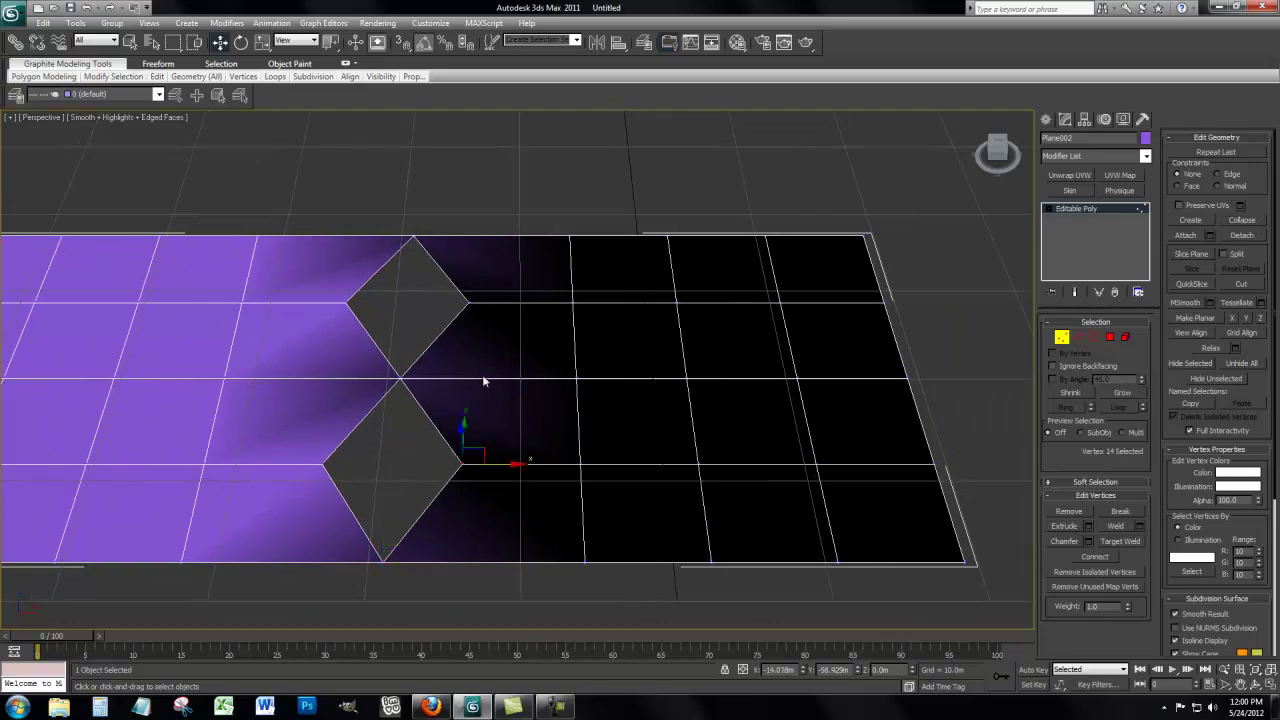
left_click_drag(479, 288, 337, 332)
middle_click_drag(528, 351, 647, 380)
mouse_move(998, 152)
left_mouse_down()
mouse_move(906, 140)
mouse_move(911, 124)
mouse_move(953, 618)
mouse_move(989, 626)
mouse_move(999, 144)
left_mouse_up()
Undo the vertex collapses between the two planes.
key("ctrl+z")
key("ctrl+z")
key("ctrl+z")
key("ctrl+z")
key("ctrl+z")
key("ctrl+z")
key("ctrl+z")
key("ctrl+z")
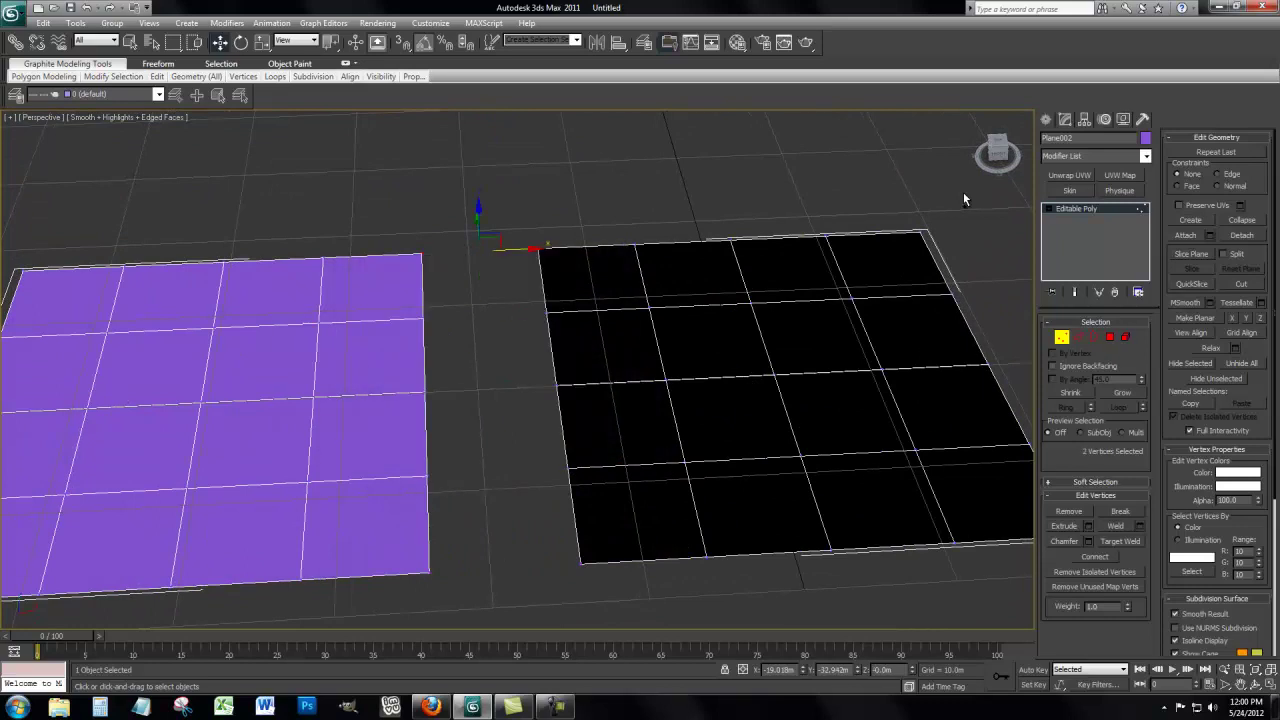
Clear the vertex selection and bridge the facing second-row border edges of the purple and black planes.
left_click(990, 168)
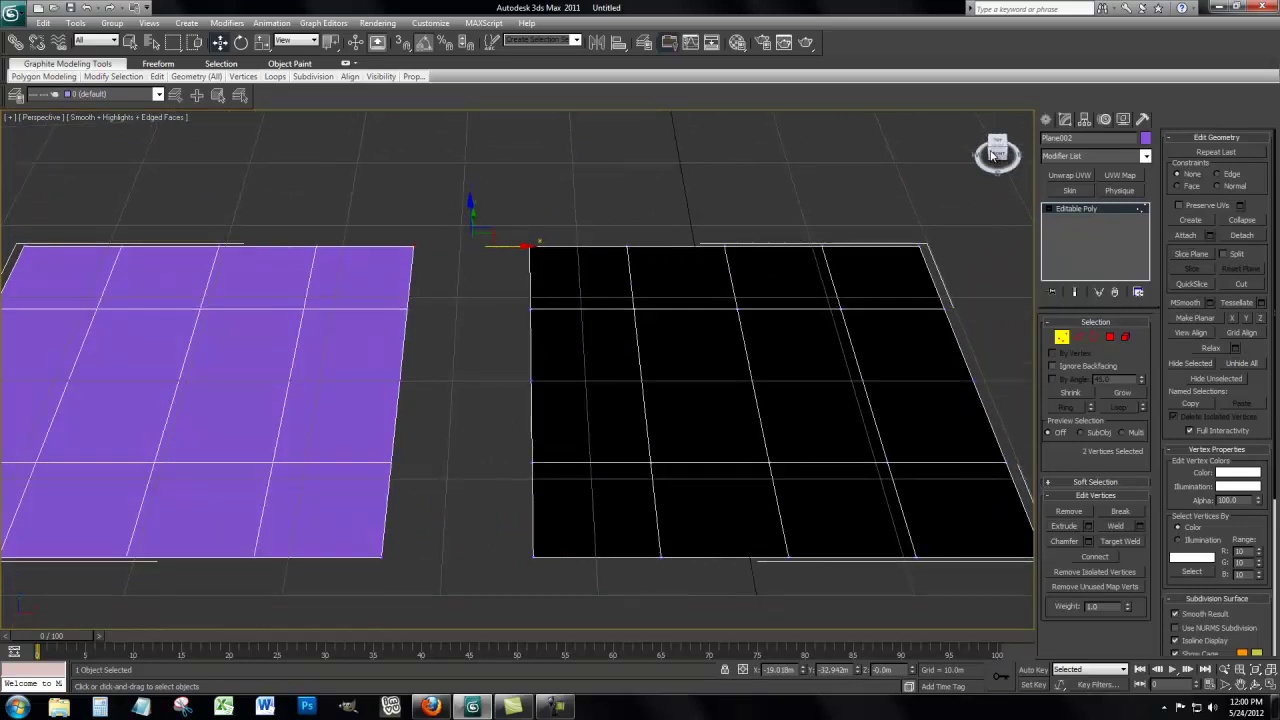
middle_click_drag(895, 271, 957, 294)
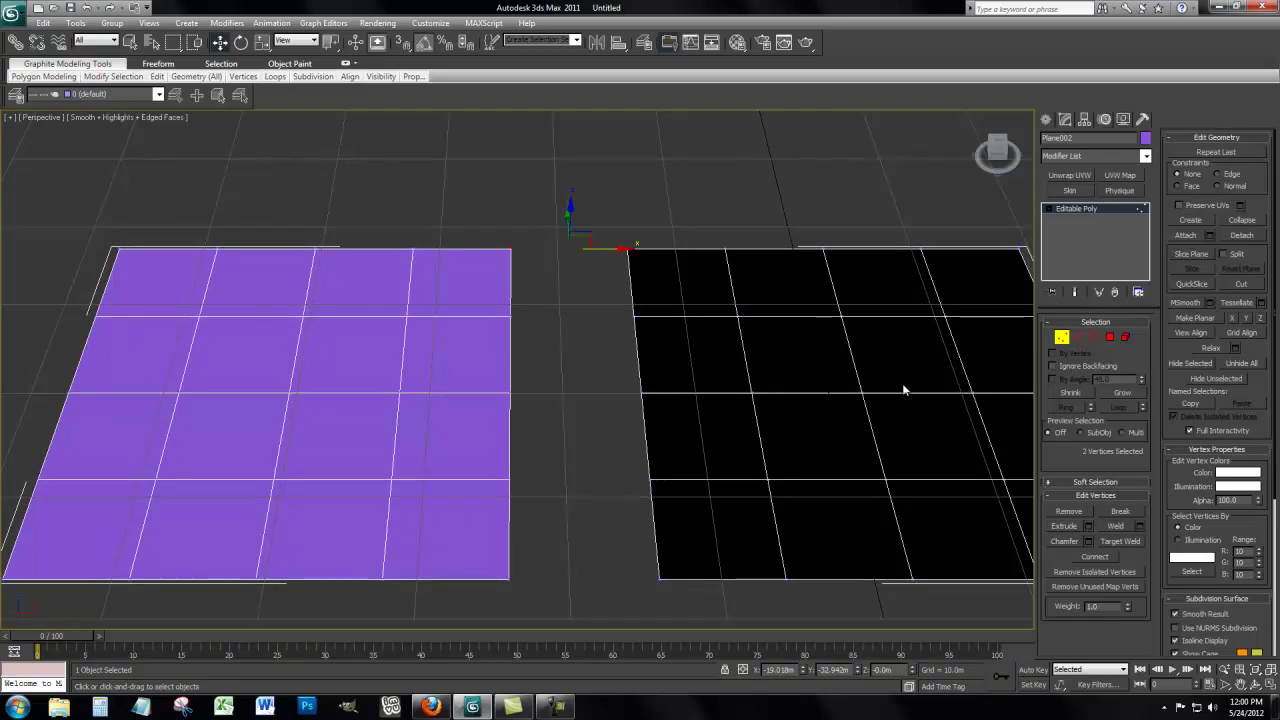
left_click(586, 311)
middle_click_drag(817, 277, 791, 257)
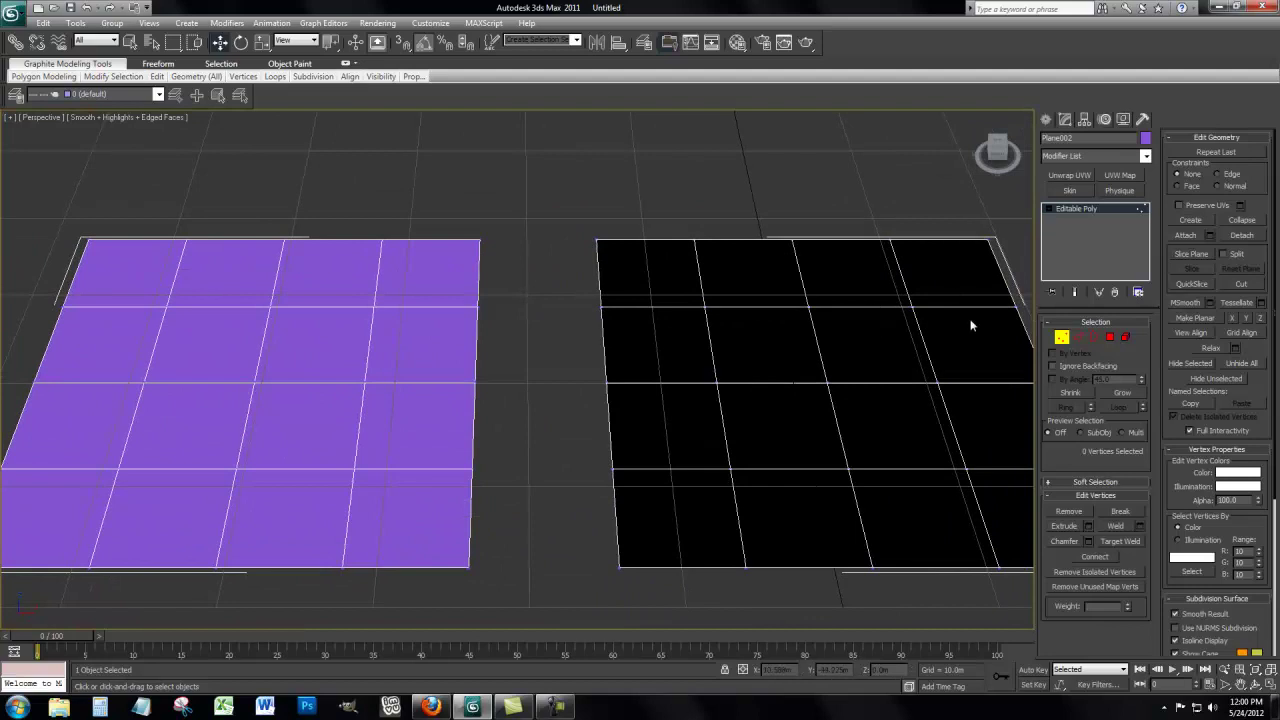
left_click(1077, 337)
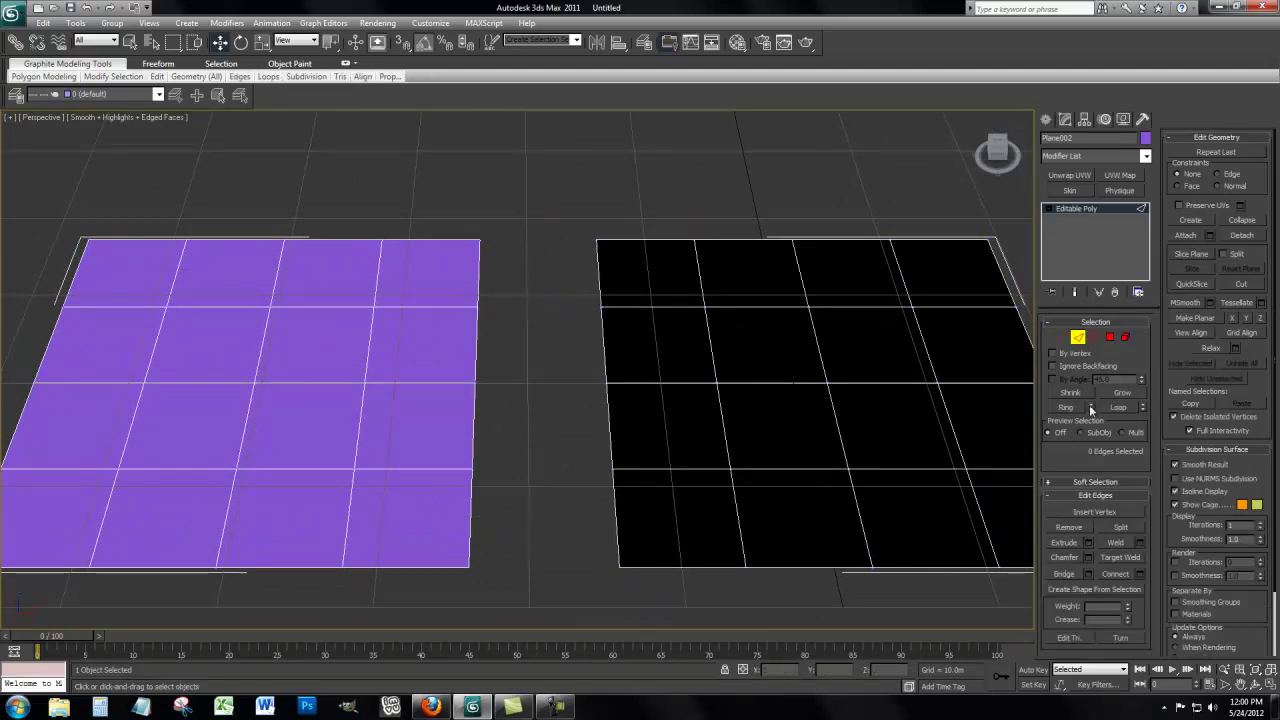
left_click(598, 322)
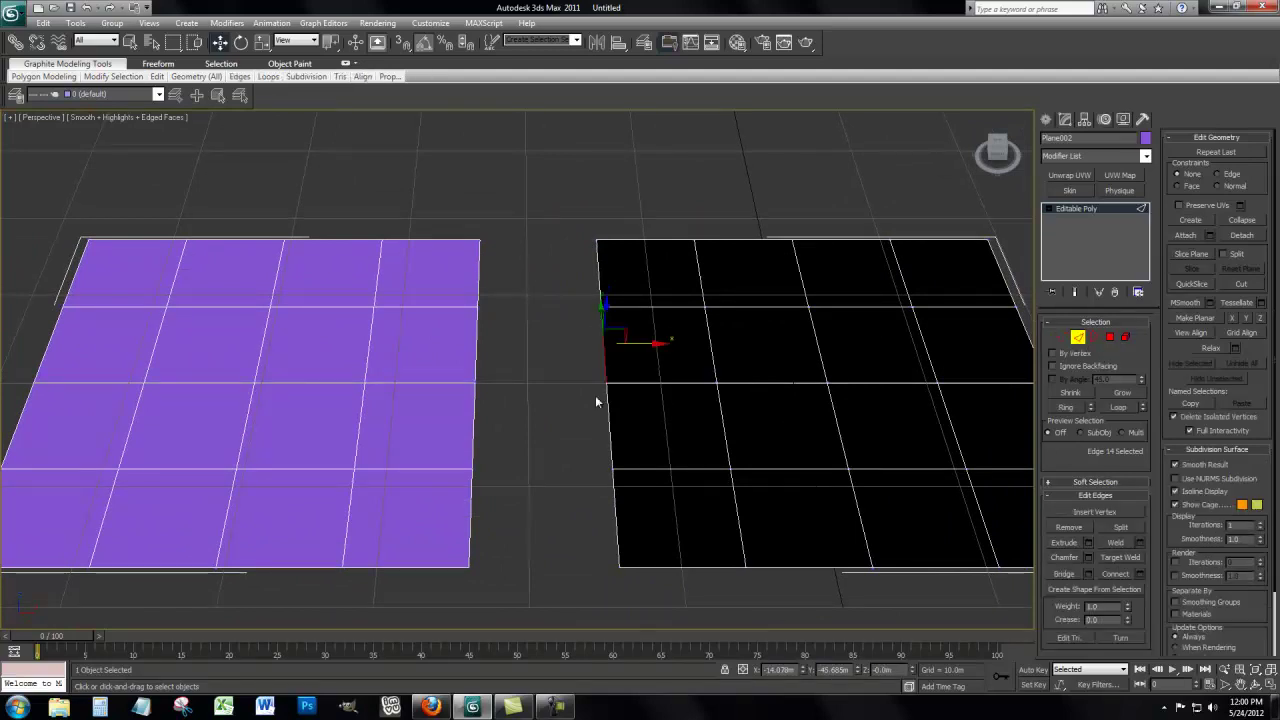
left_click(475, 358, "ctrl")
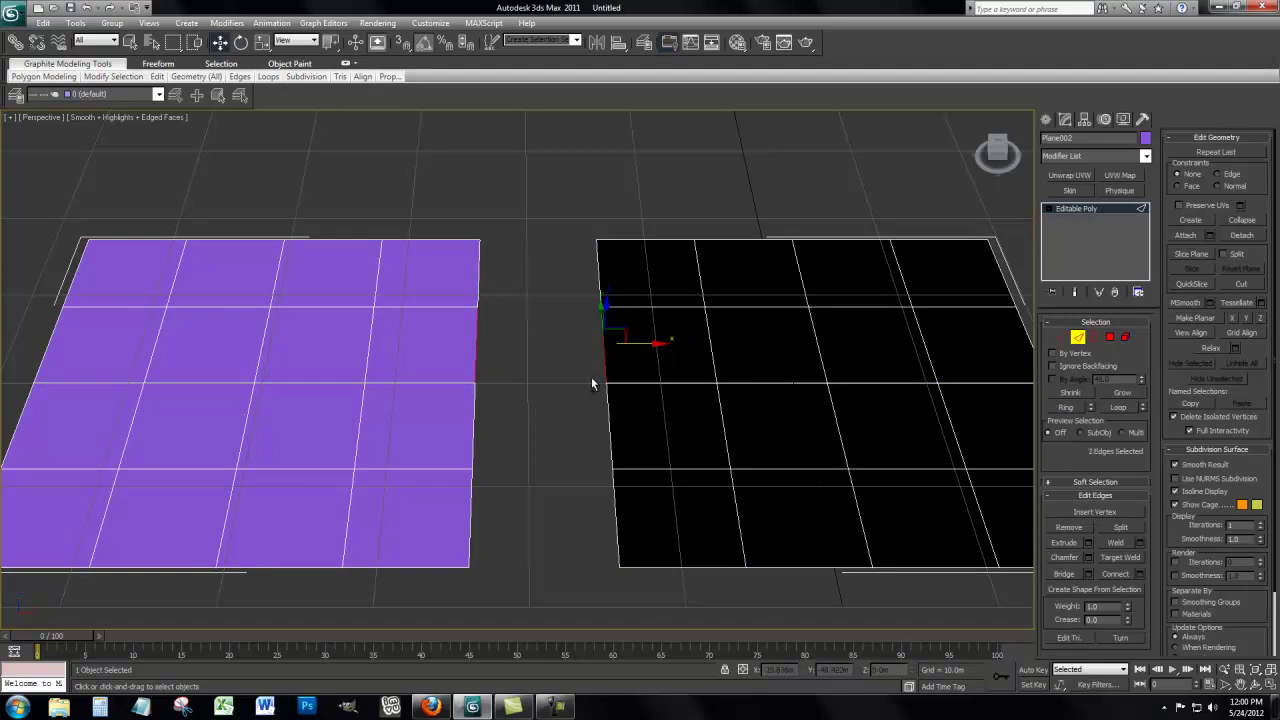
left_click(1065, 574)
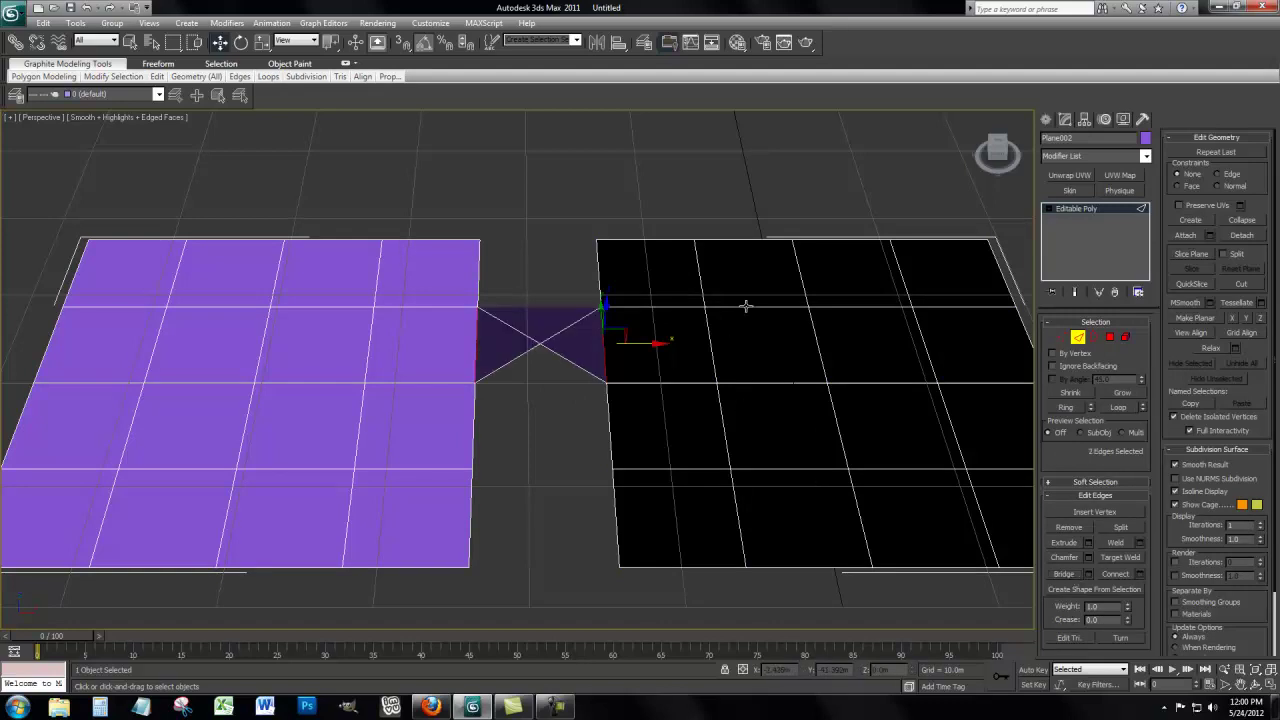
Examine the bridge polygon between the two planes up close and clear the edge selection.
middle_click_drag(746, 303, 746, 363)
scroll(734, 351, "up", 3)
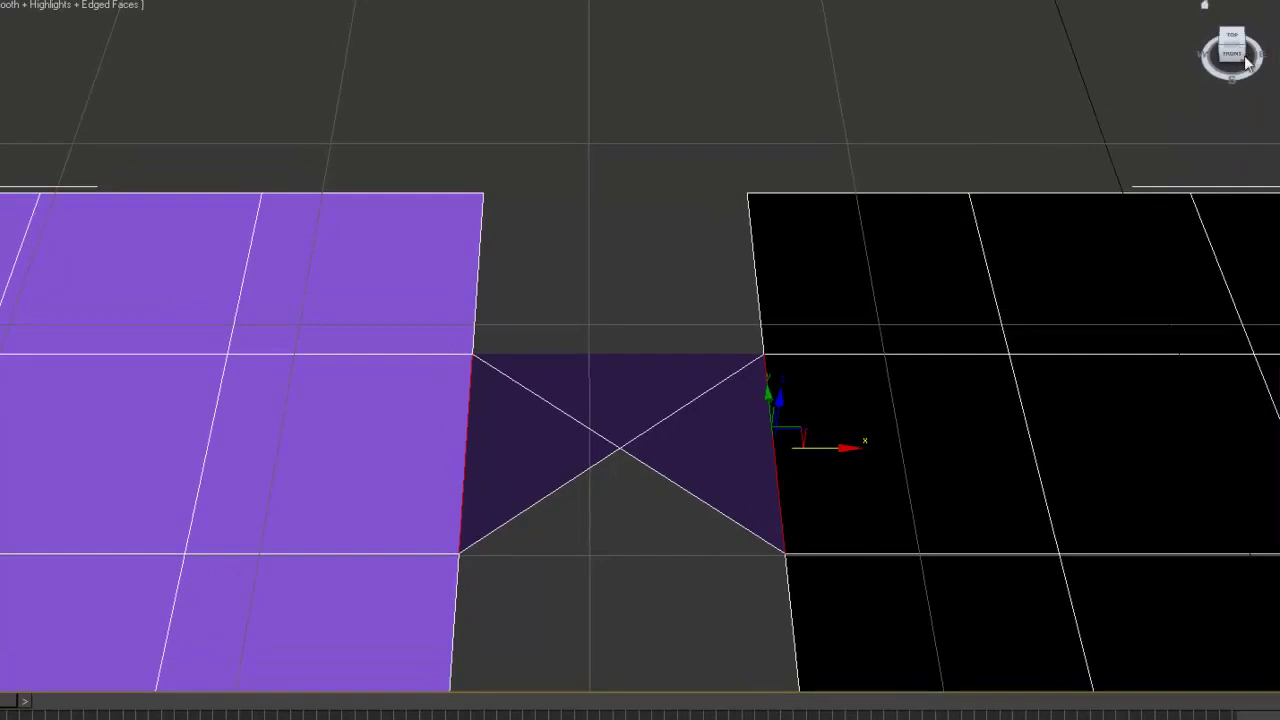
left_click_drag(1247, 62, 1250, 30)
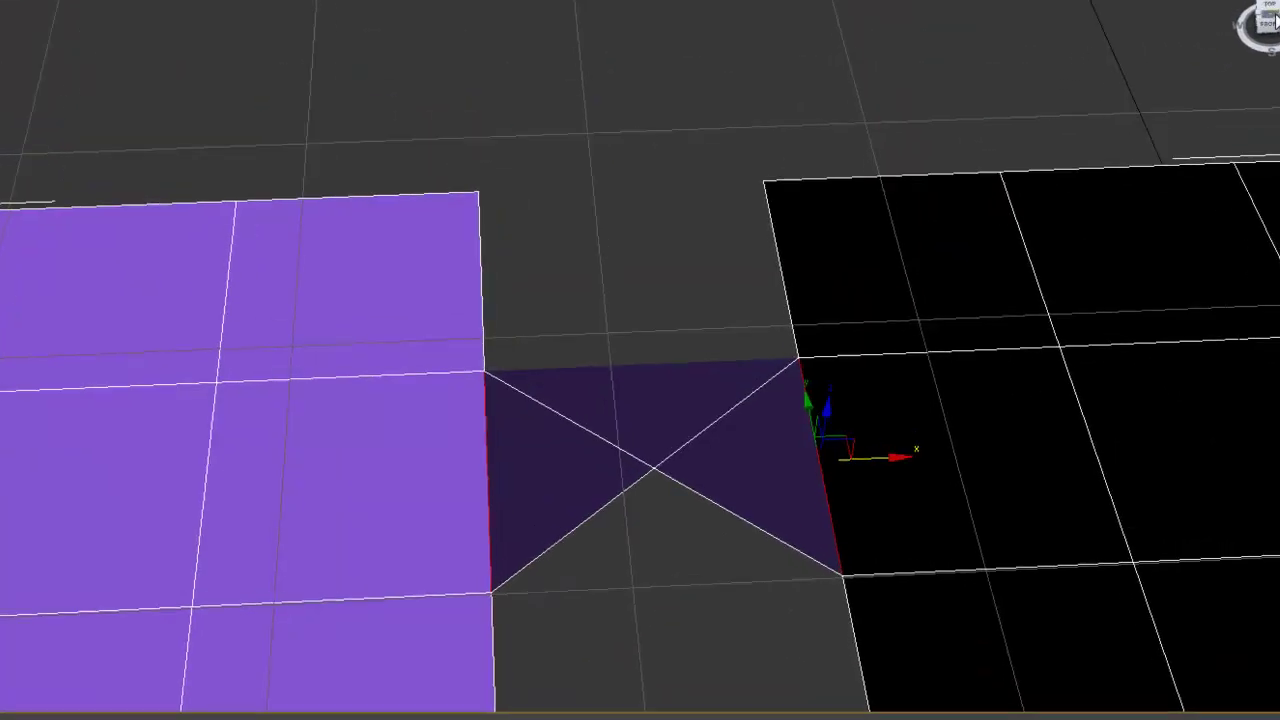
left_click(1272, 16)
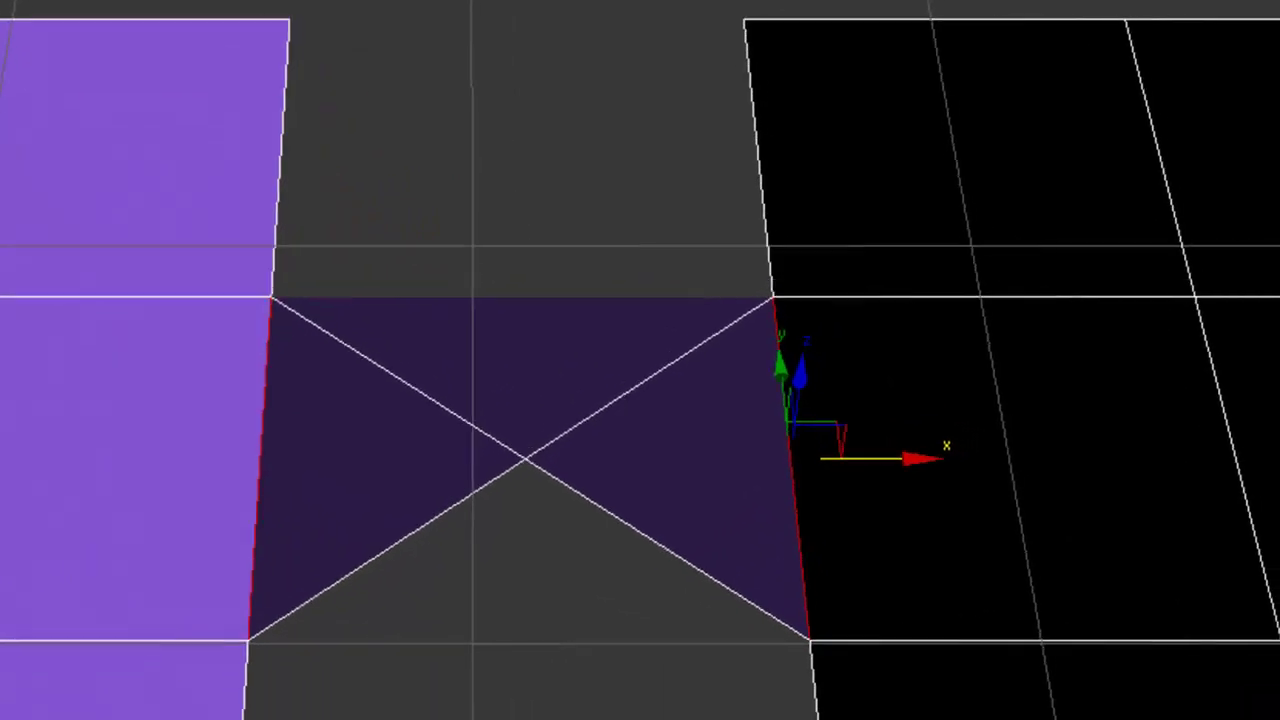
middle_click_drag(1150, 250, 1201, 163)
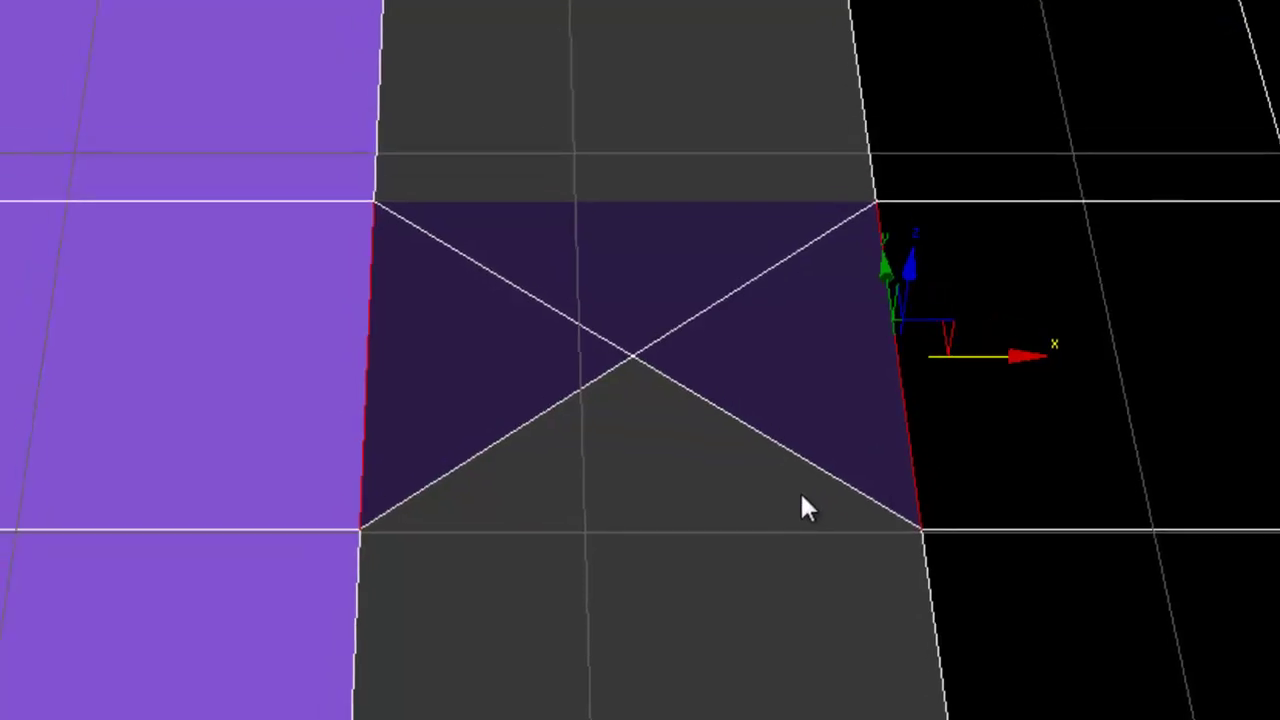
left_click(374, 360)
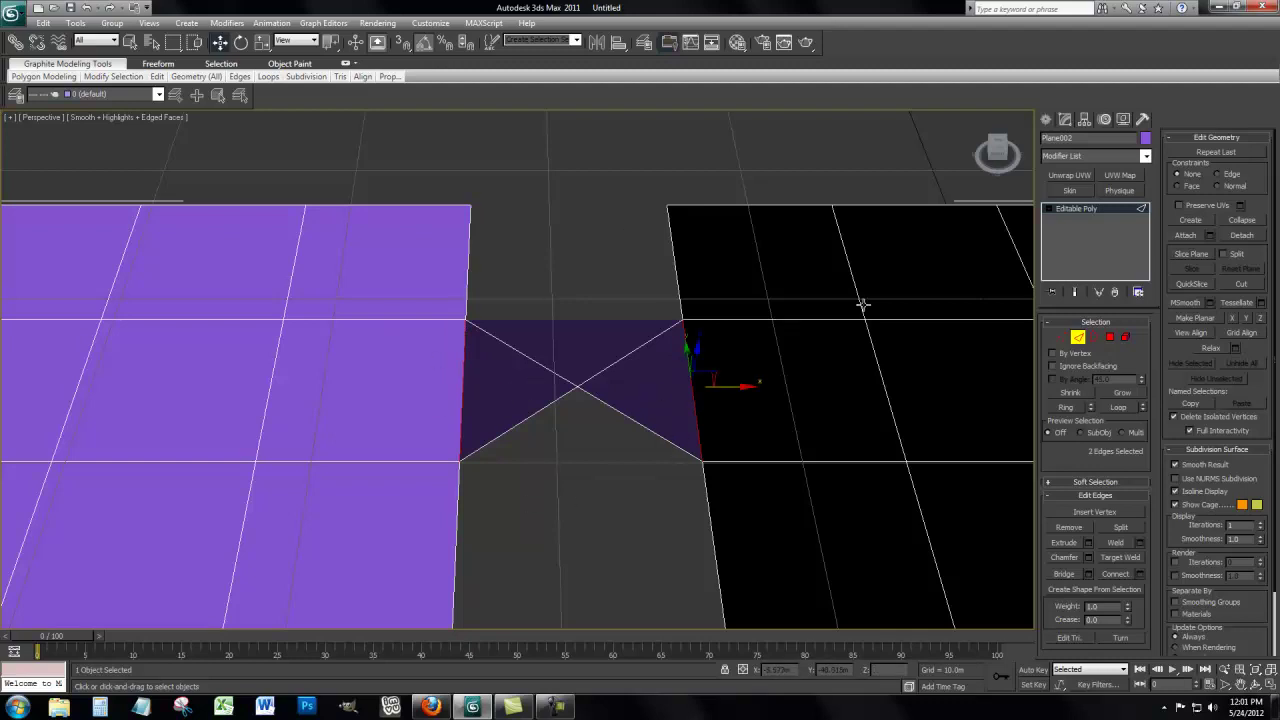
scroll(863, 304, "down", 5)
left_click(788, 403)
Select all edges of the black plane without the bridge edges and rotate them about the X axis until its purple side faces up.
middle_click_drag(860, 342, 809, 359)
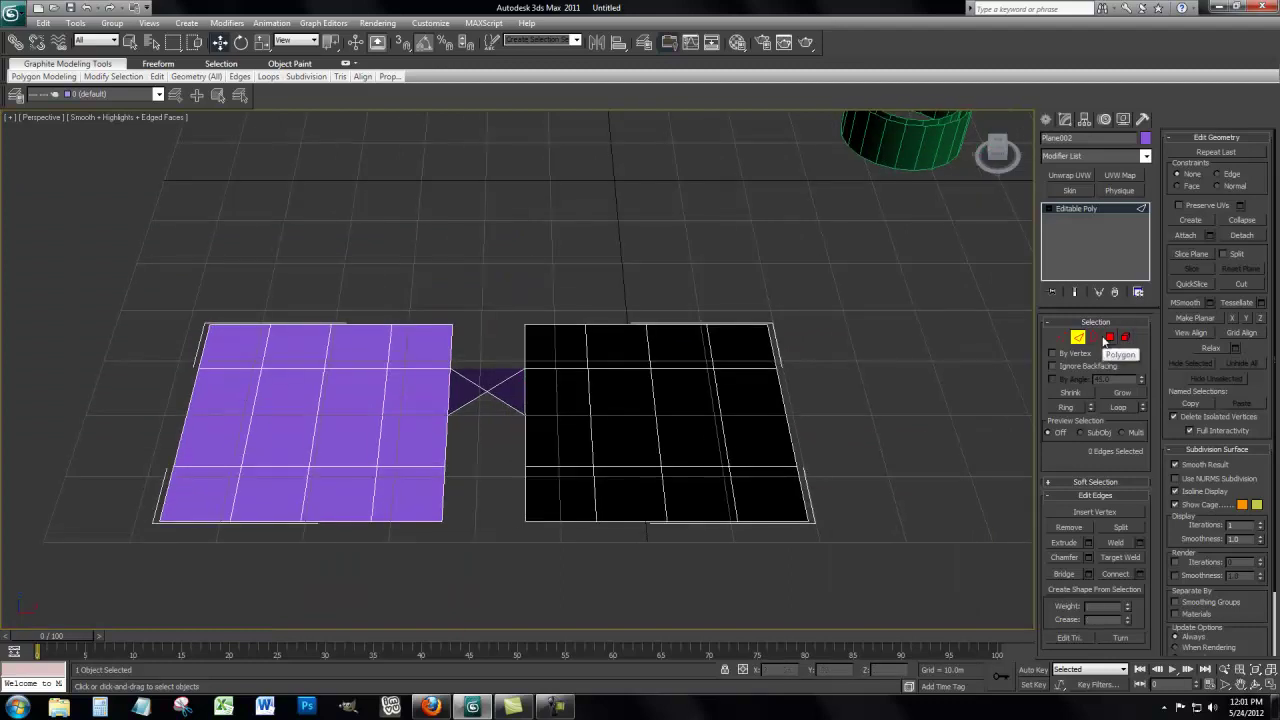
left_click_drag(892, 252, 521, 576)
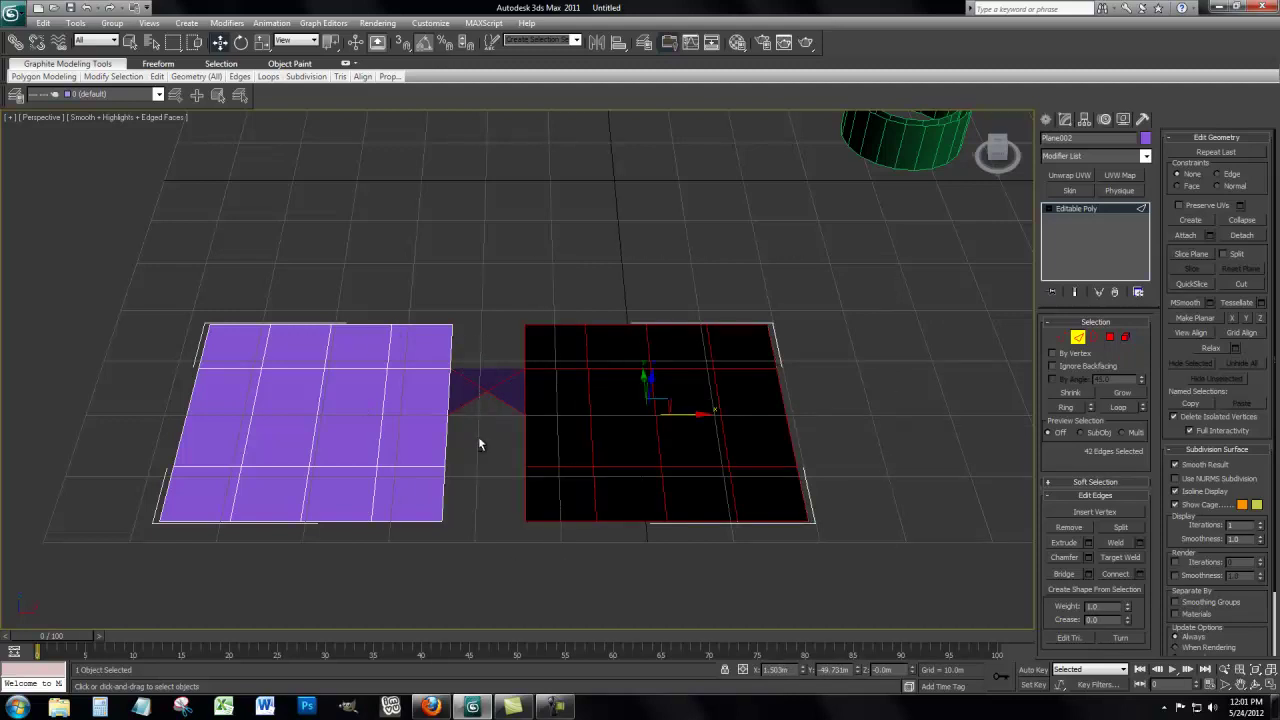
left_click_drag(450, 345, 522, 465, "alt")
left_click(240, 42)
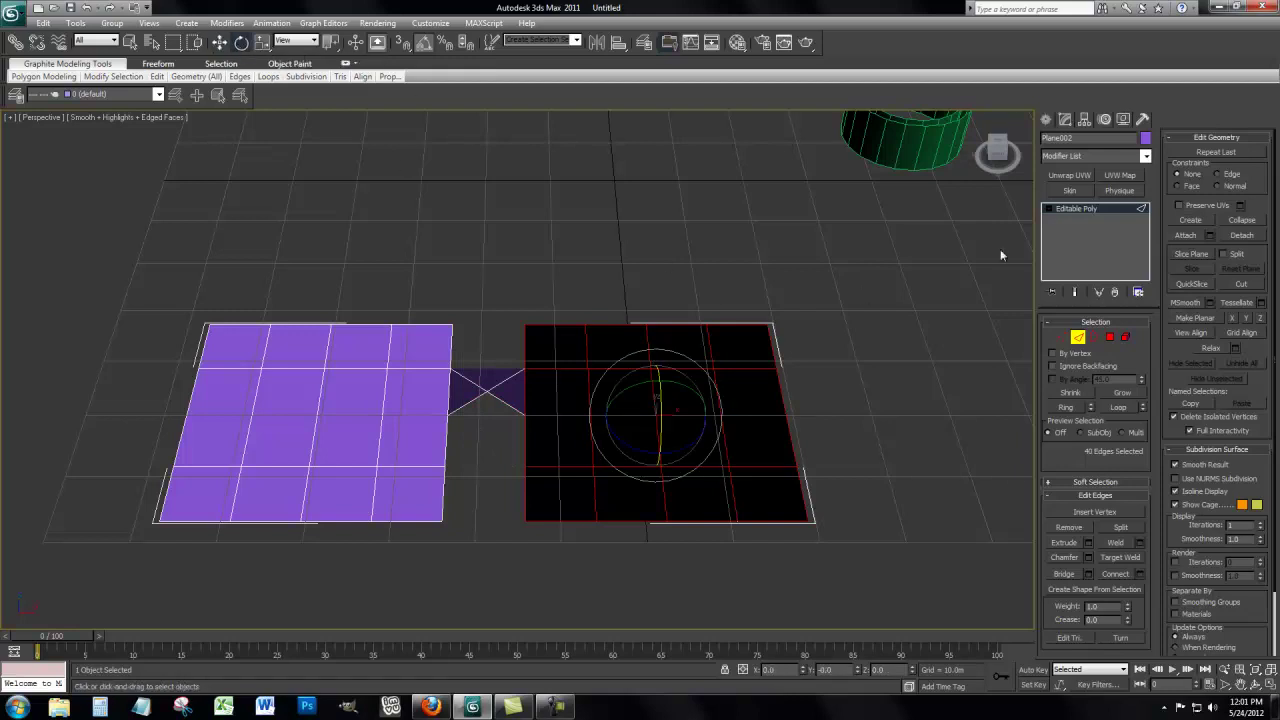
left_click_drag(996, 156, 912, 143)
left_click_drag(444, 360, 457, 349)
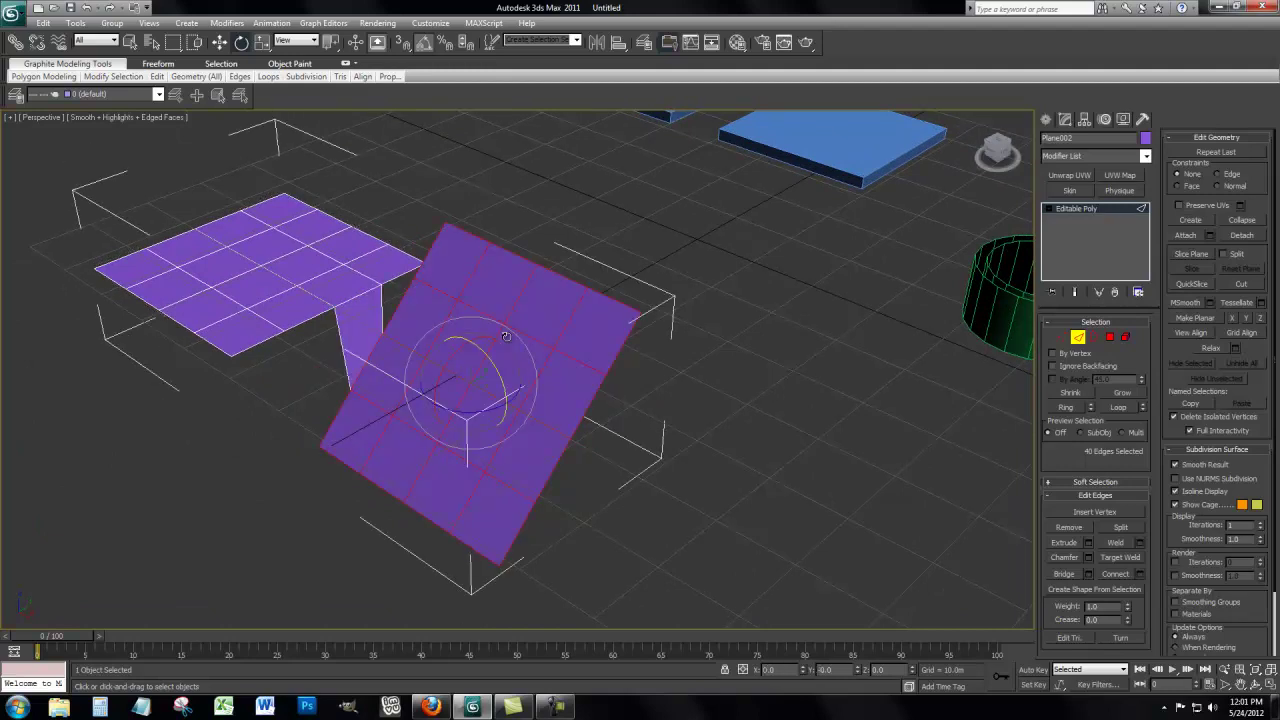
middle_click_drag(707, 313, 836, 331)
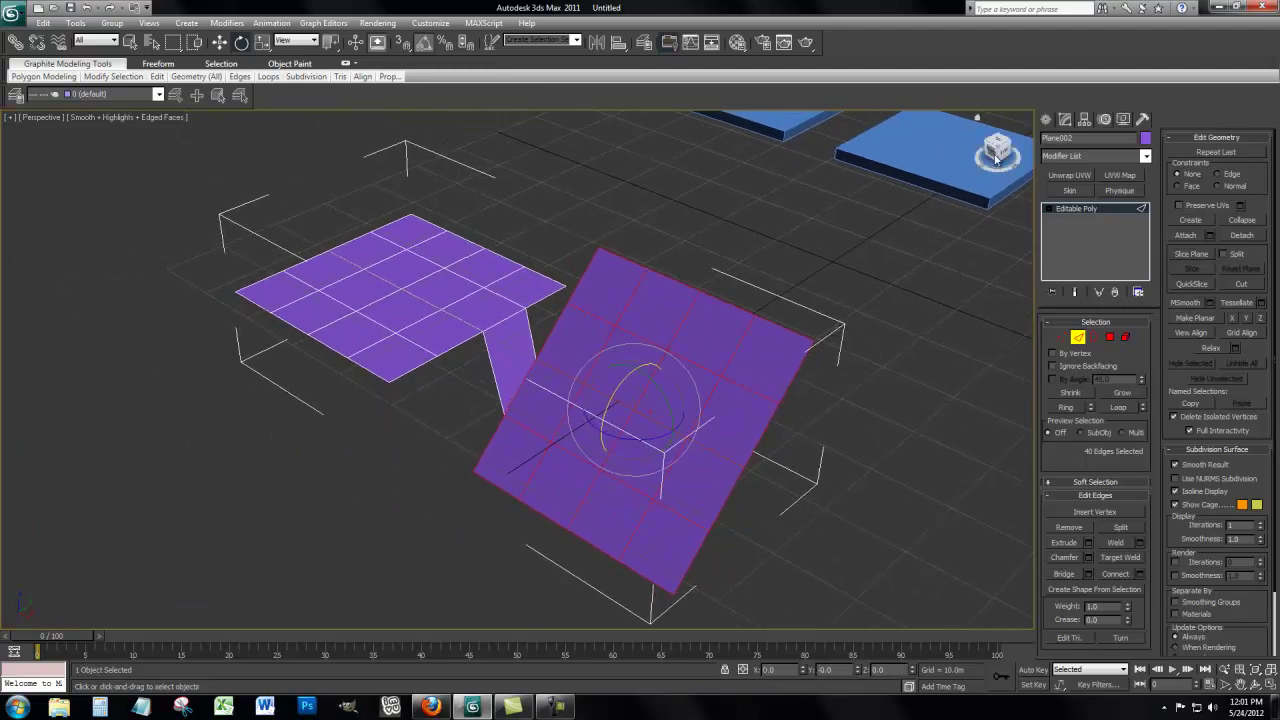
left_click_drag(996, 152, 40, 174)
mouse_move(815, 460)
left_mouse_down()
mouse_move(822, 440)
mouse_move(827, 455)
left_mouse_up()
left_click(971, 406)
Examine the bridge strip between the two planes from above.
middle_click_drag(971, 406, 834, 394)
scroll(850, 462, "up", 3)
middle_click_drag(860, 454, 928, 371)
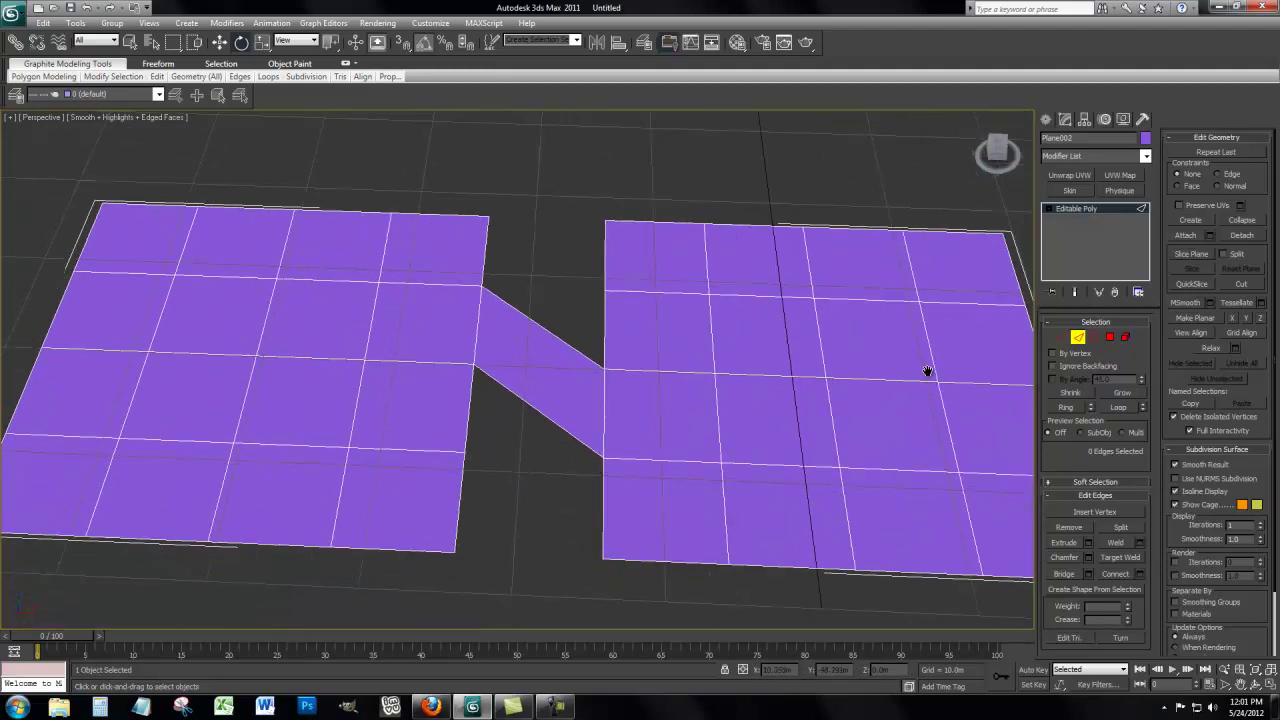
middle_click_drag(857, 480, 836, 471)
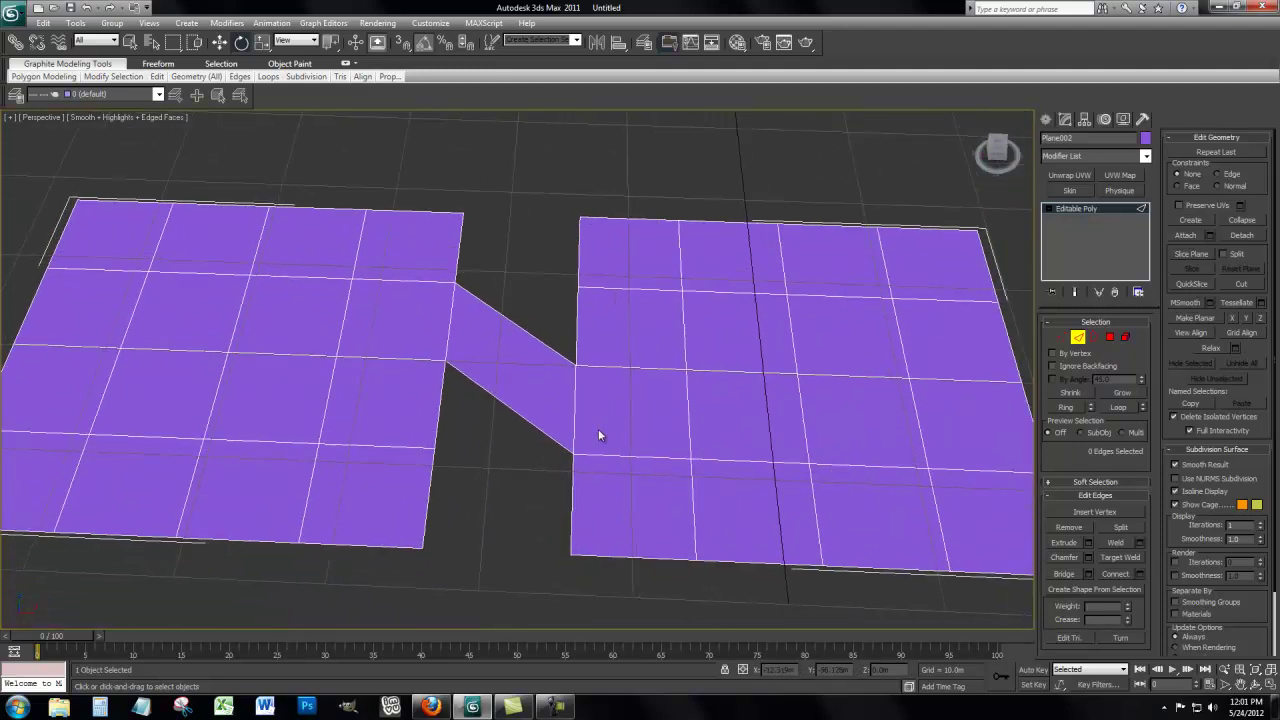
middle_click_drag(598, 434, 574, 432)
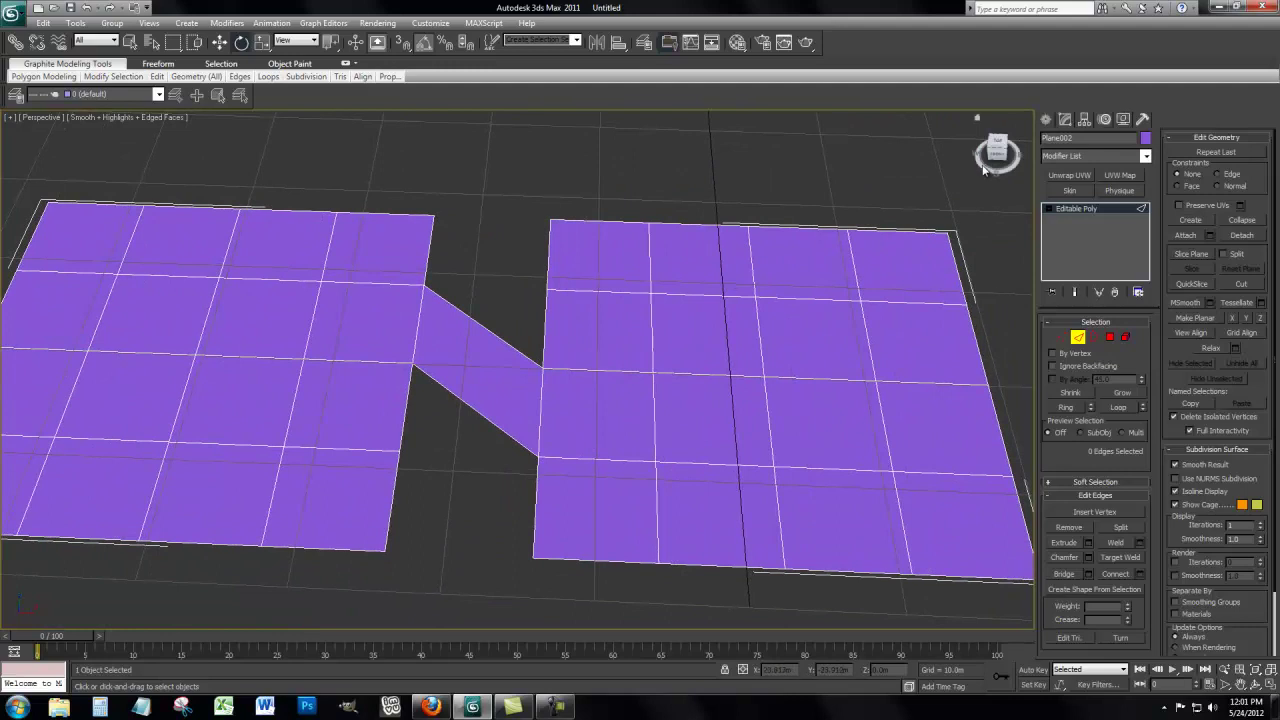
Select the edges along the second row around the gap between the two planes, including the bridge's back edge.
left_click_drag(994, 156, 1009, 153)
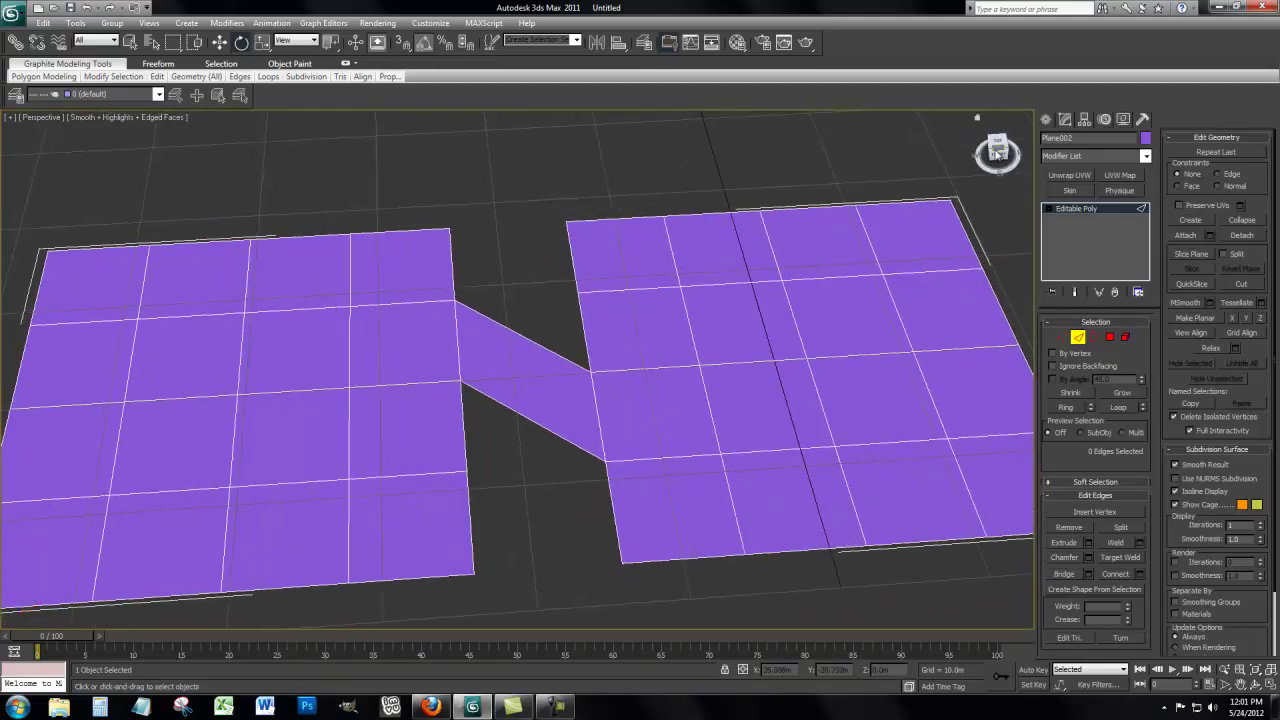
left_click(998, 149)
middle_click_drag(756, 362, 794, 394)
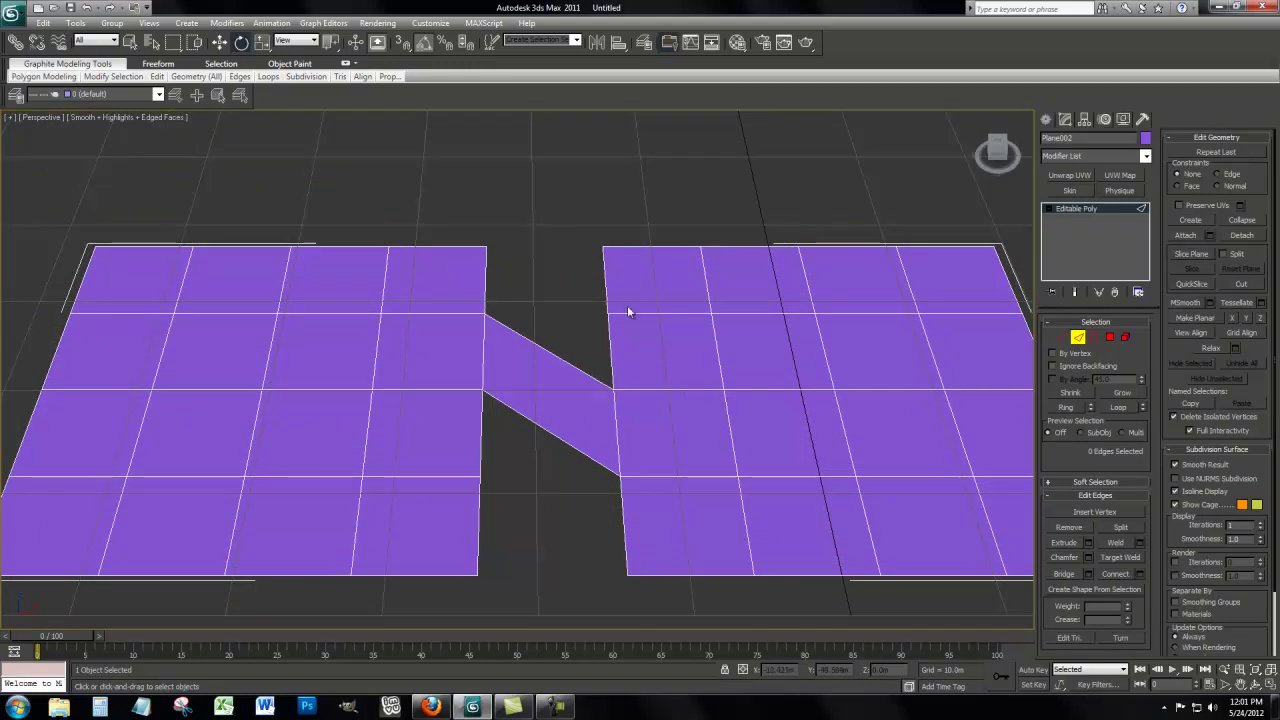
left_click_drag(627, 308, 459, 338)
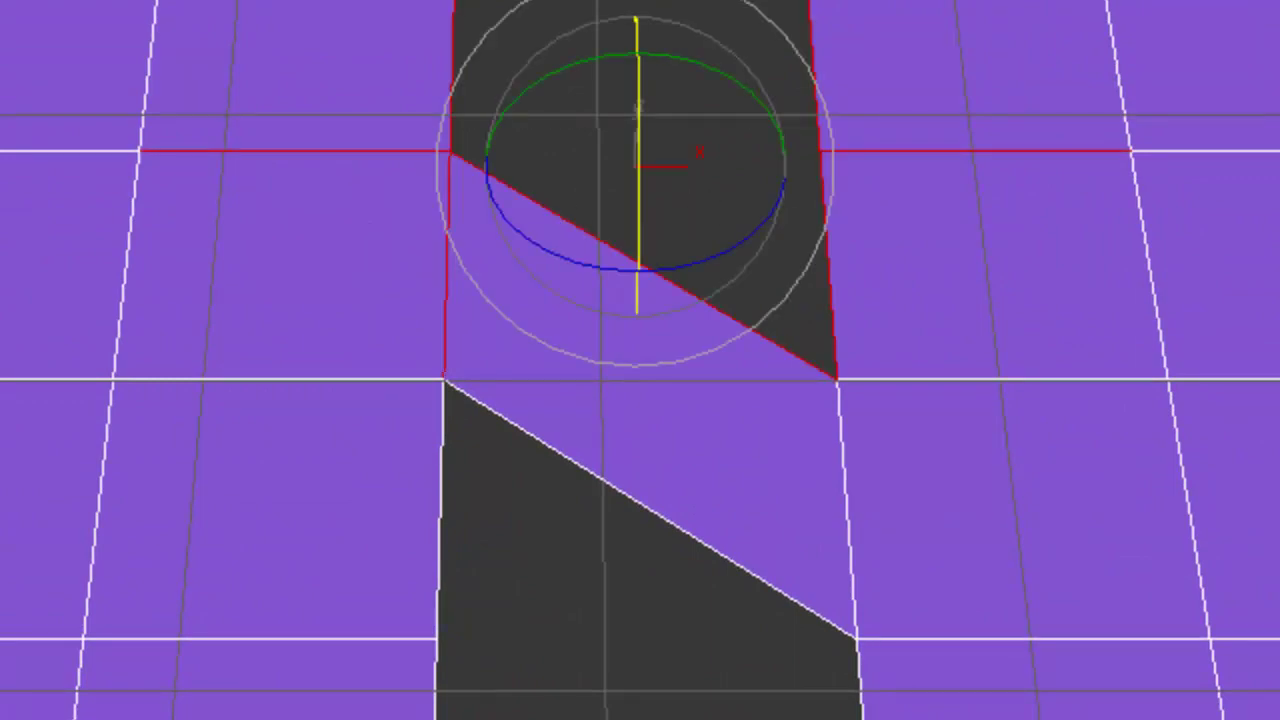
Switch to vertex level, select the bridge's diagonally opposite corner vertices and its right back corner, and clear the selection.
key("1")
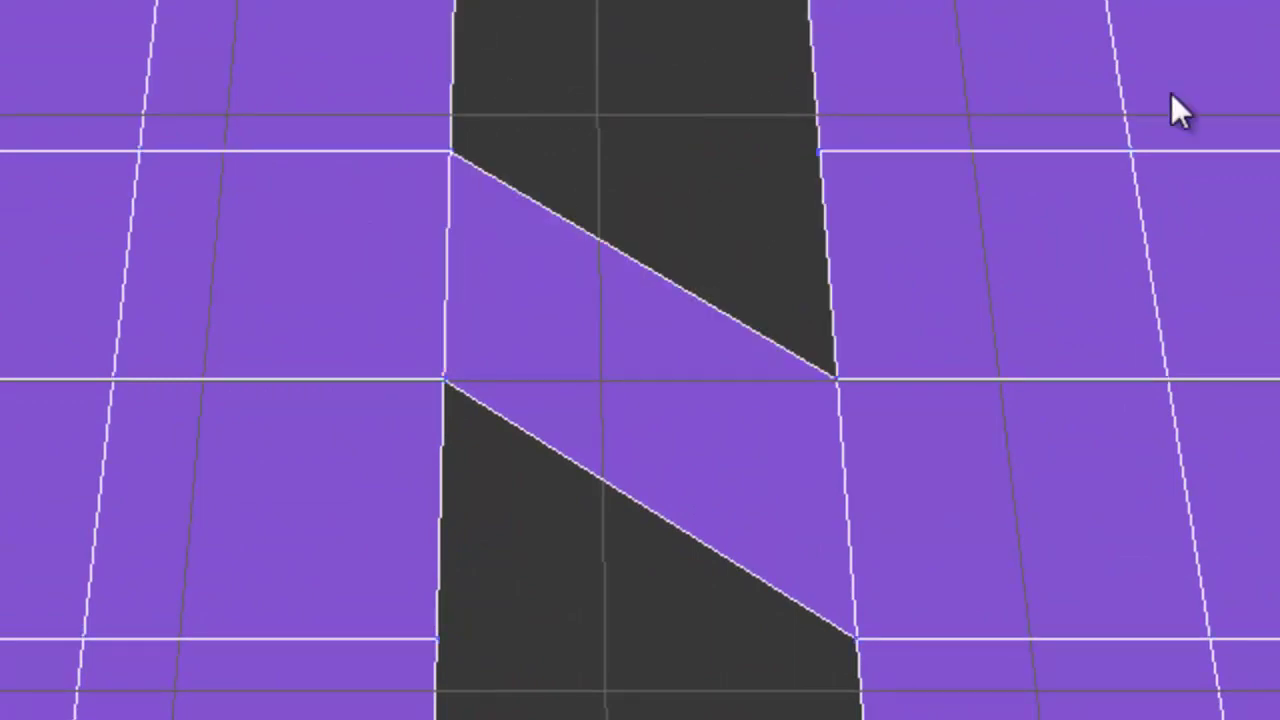
left_click_drag(830, 72, 372, 222)
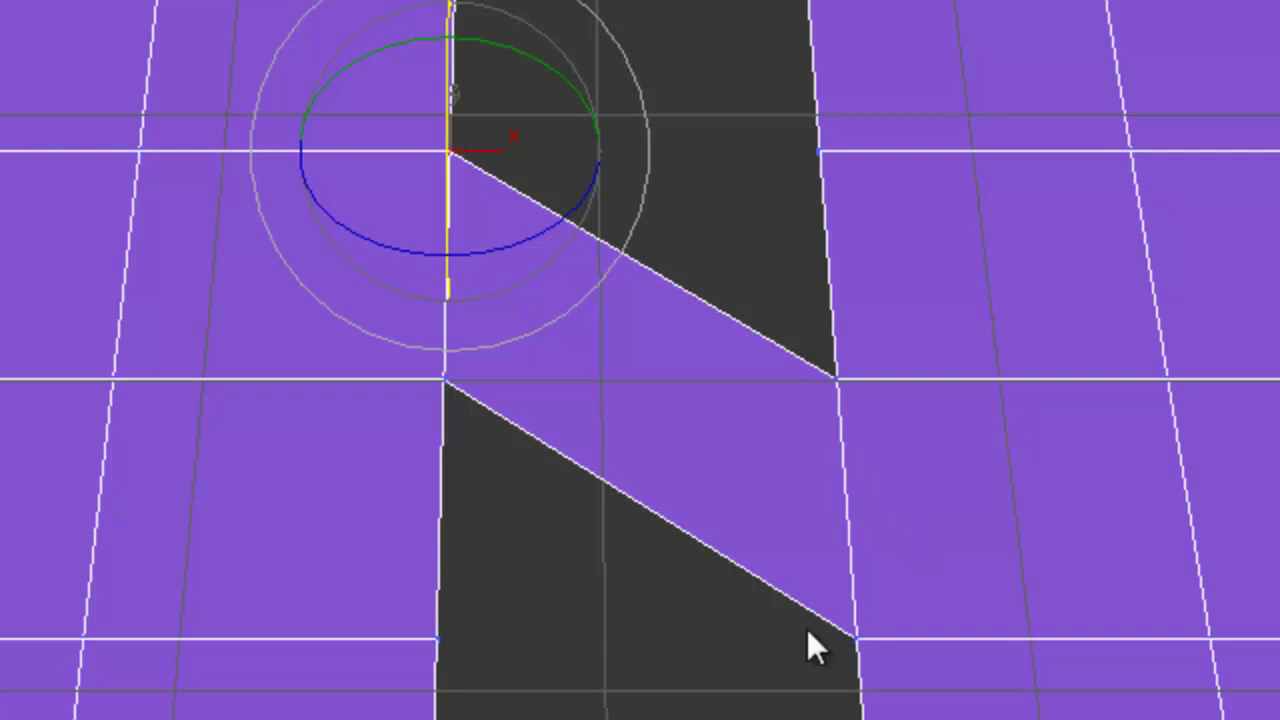
left_click(857, 632, "ctrl")
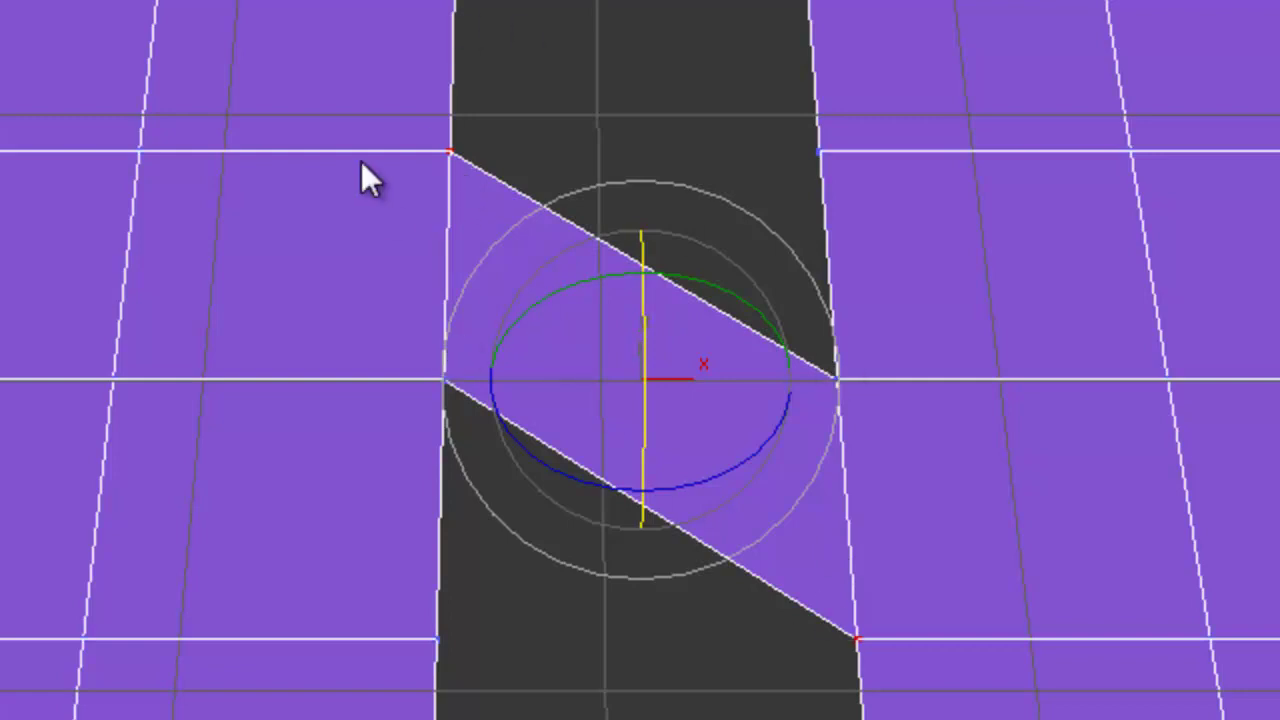
left_click(840, 380)
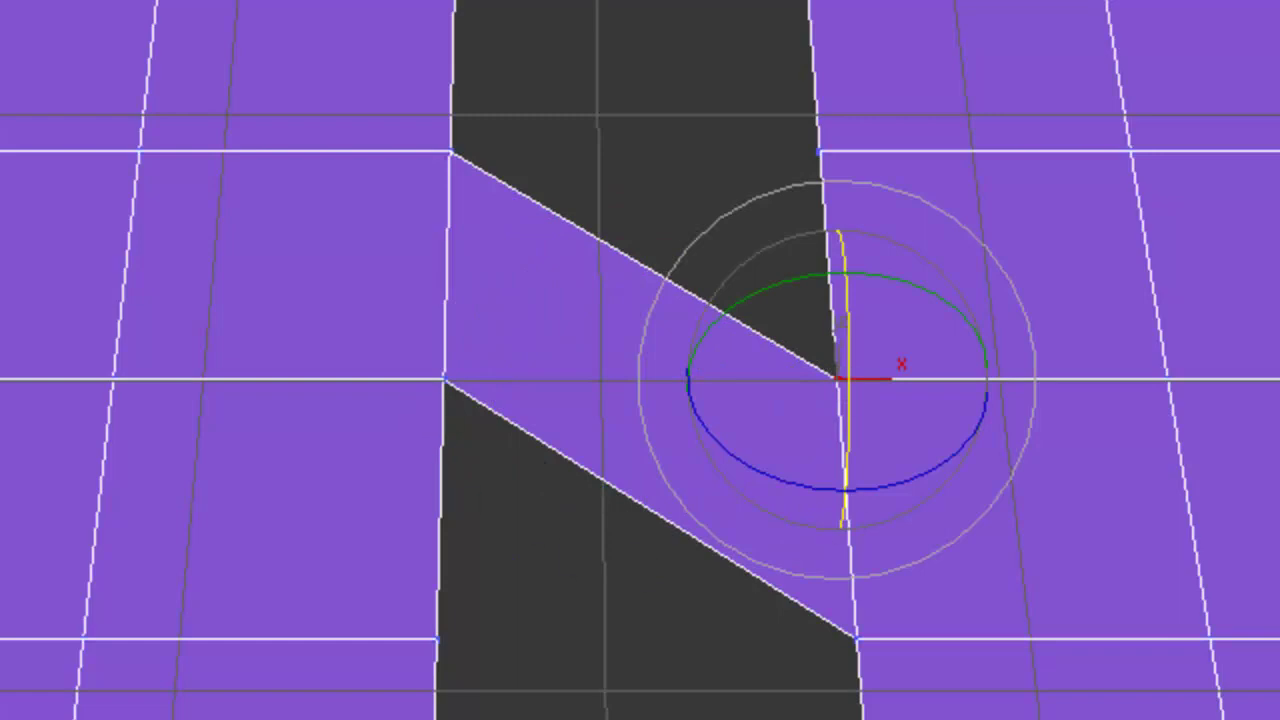
left_click(754, 11)
Select the two facing back corner vertices of the planes and clear the selection.
middle_click_drag(890, 5, 900, 28)
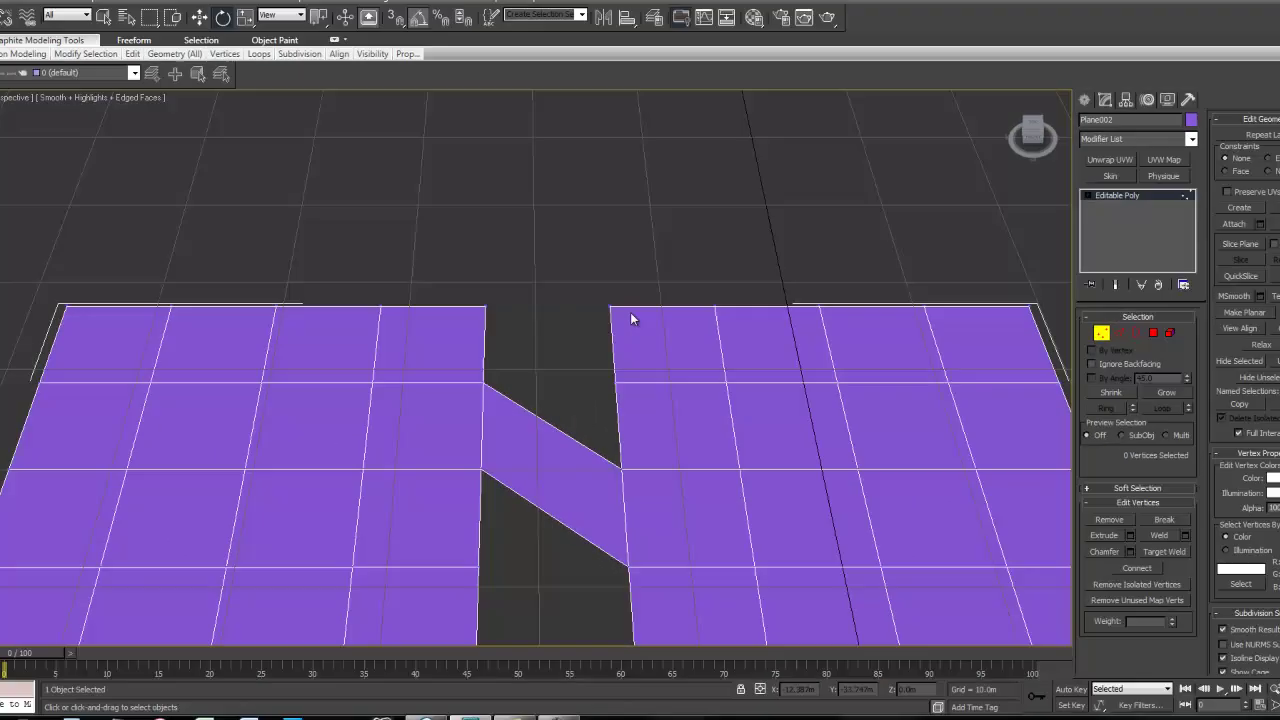
scroll(630, 312, "up", 3)
scroll(631, 315, "down", 2)
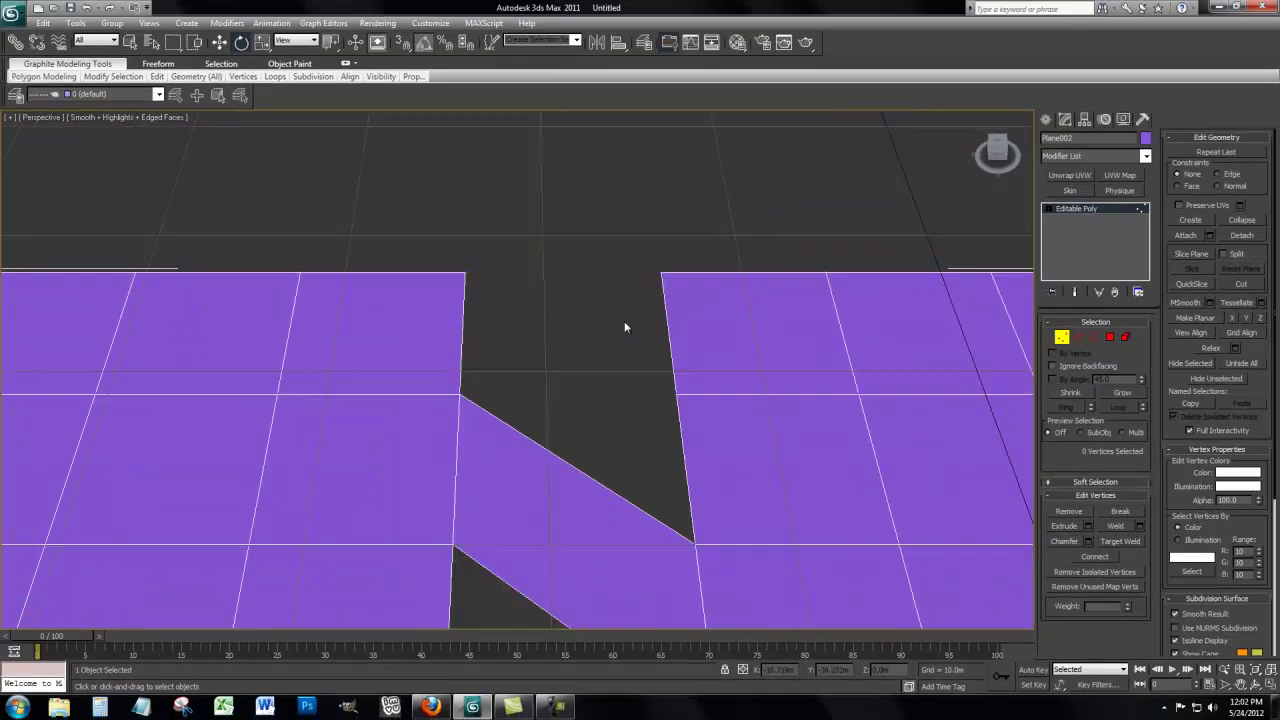
left_click_drag(681, 232, 382, 296)
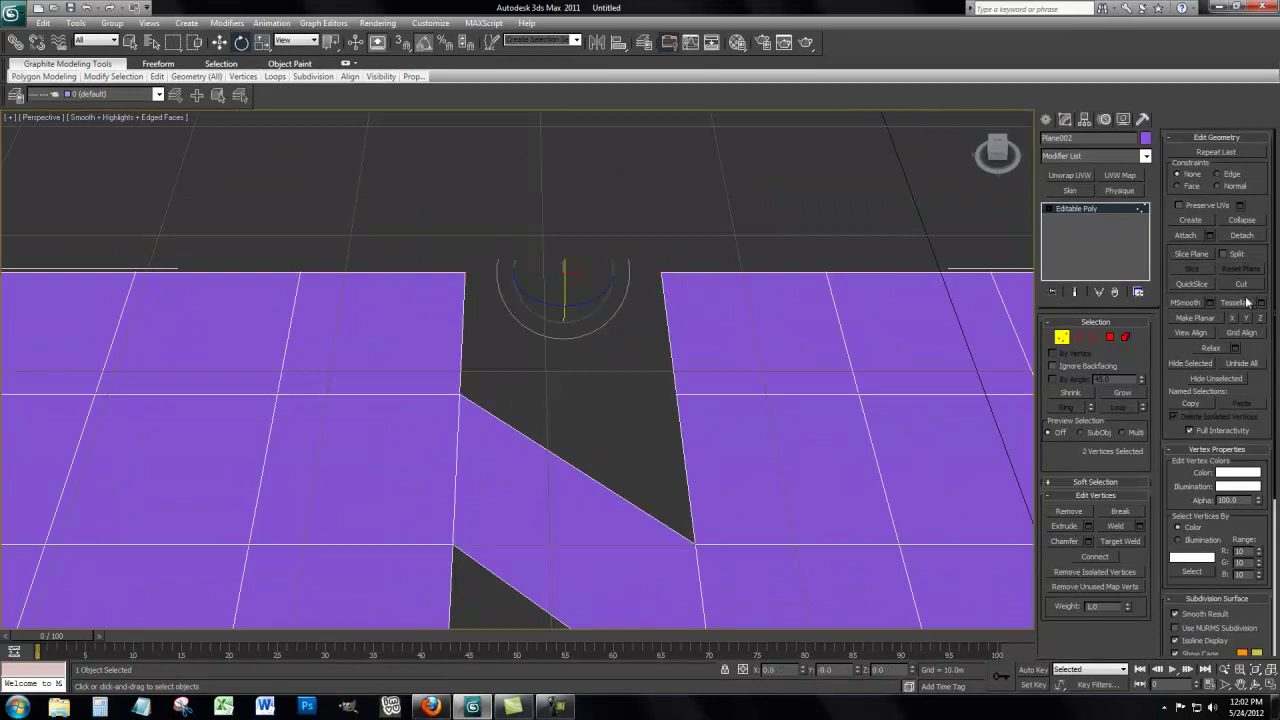
left_click(747, 200)
scroll(726, 300, "down", 5)
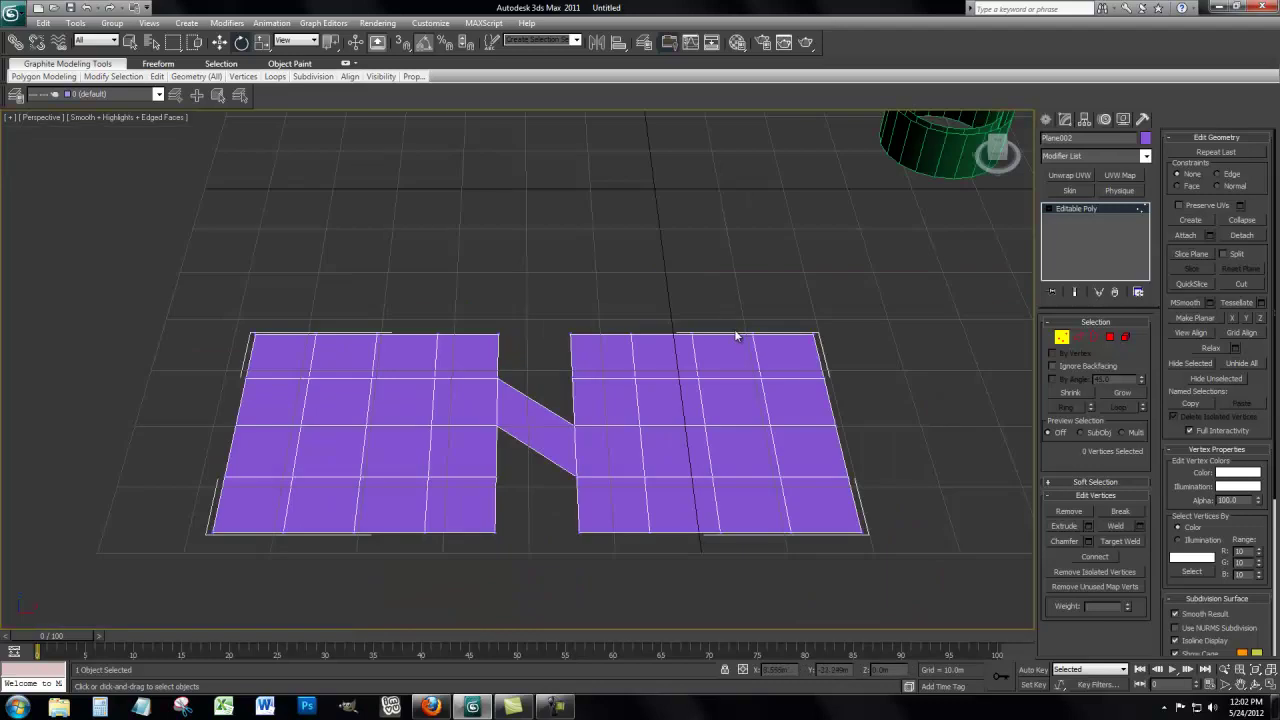
Collapse the left plane's inner back corner vertex with the right plane's inner front corner vertex and undo the collapse.
left_click(498, 333)
left_click(577, 530, "ctrl")
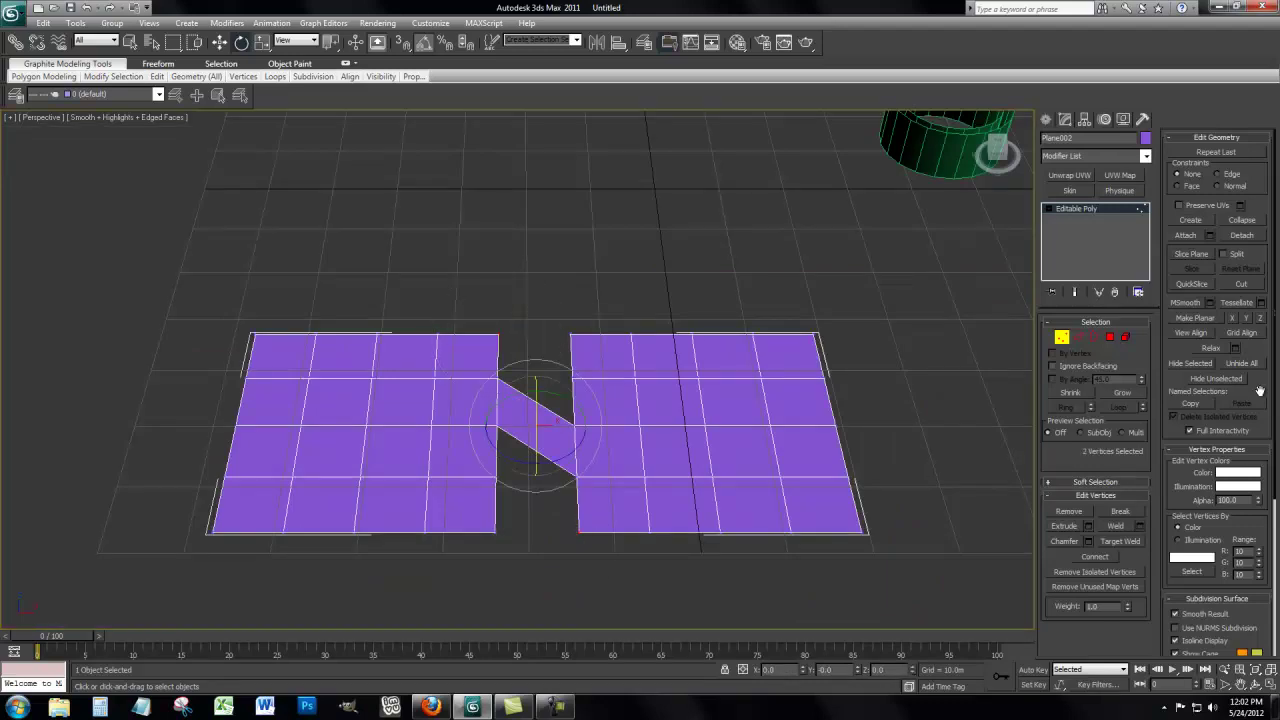
left_click(1243, 220)
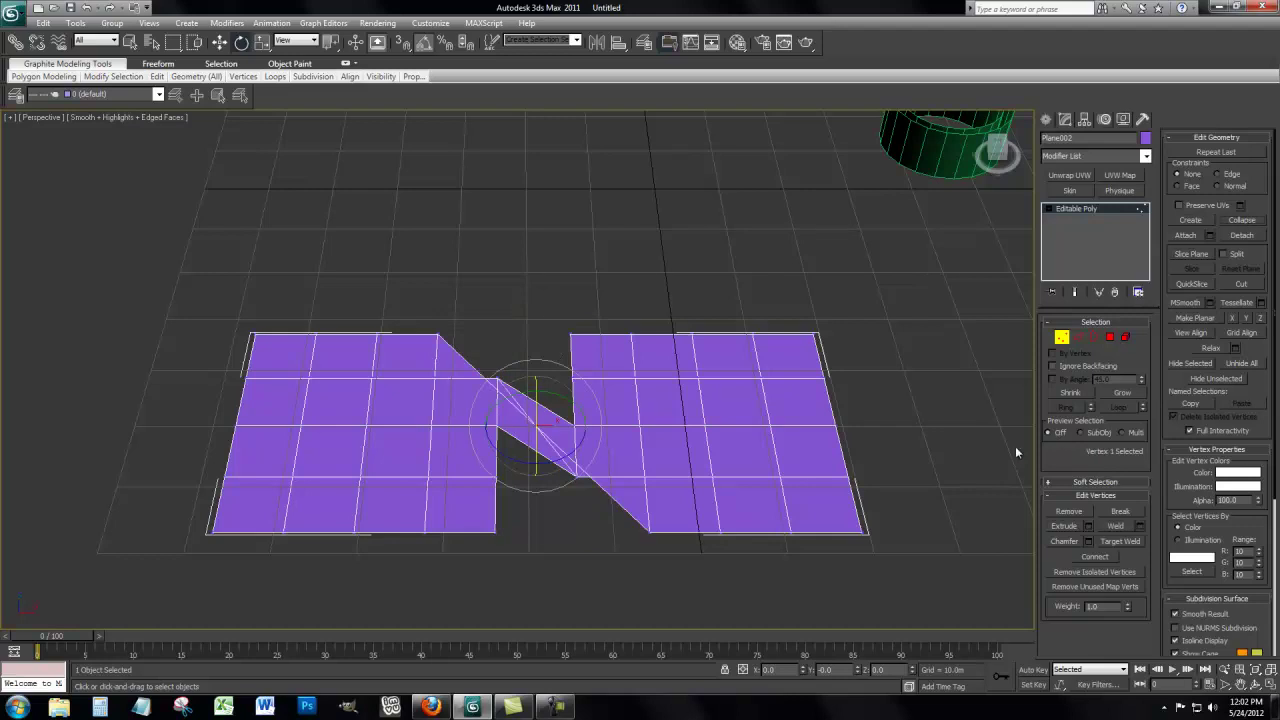
key("ctrl+z")
Collapse the two facing back corner vertices of the planes into one vertex.
scroll(786, 454, "up", 5)
left_click_drag(393, 295, 742, 368)
middle_click_drag(869, 446, 845, 429)
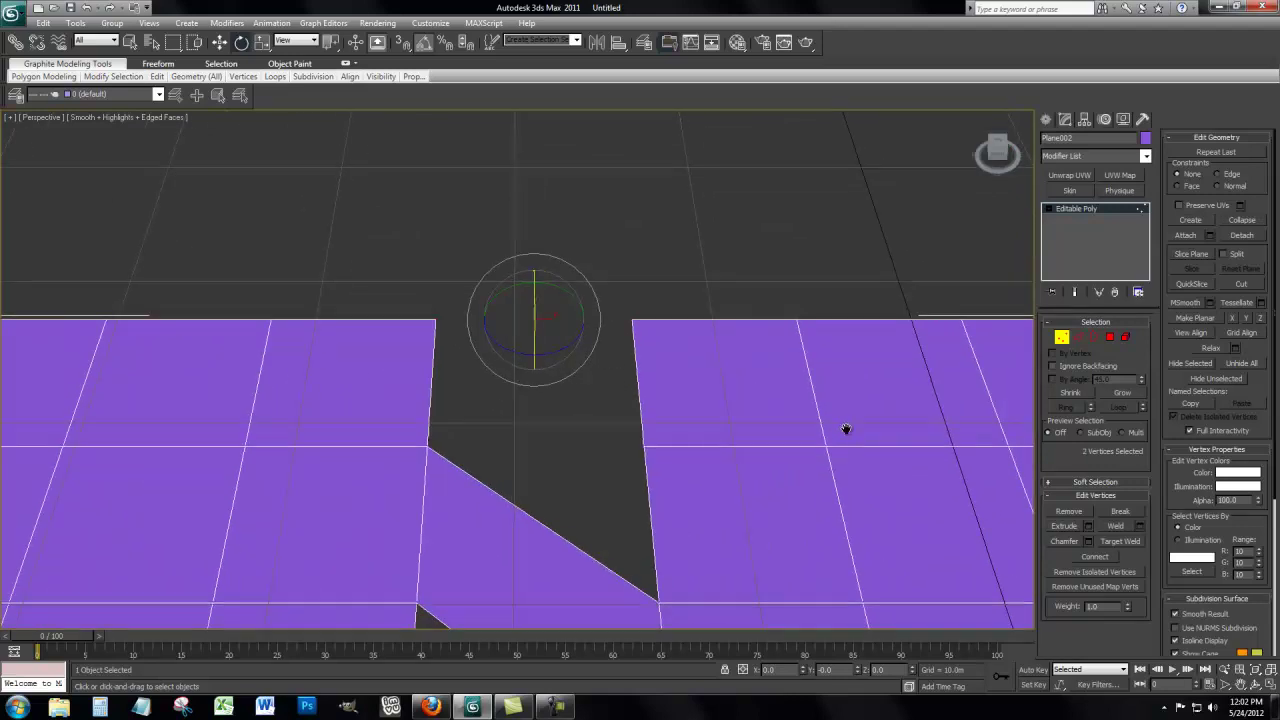
left_click(1242, 220)
middle_click_drag(858, 364, 870, 320)
scroll(871, 320, "down", 3)
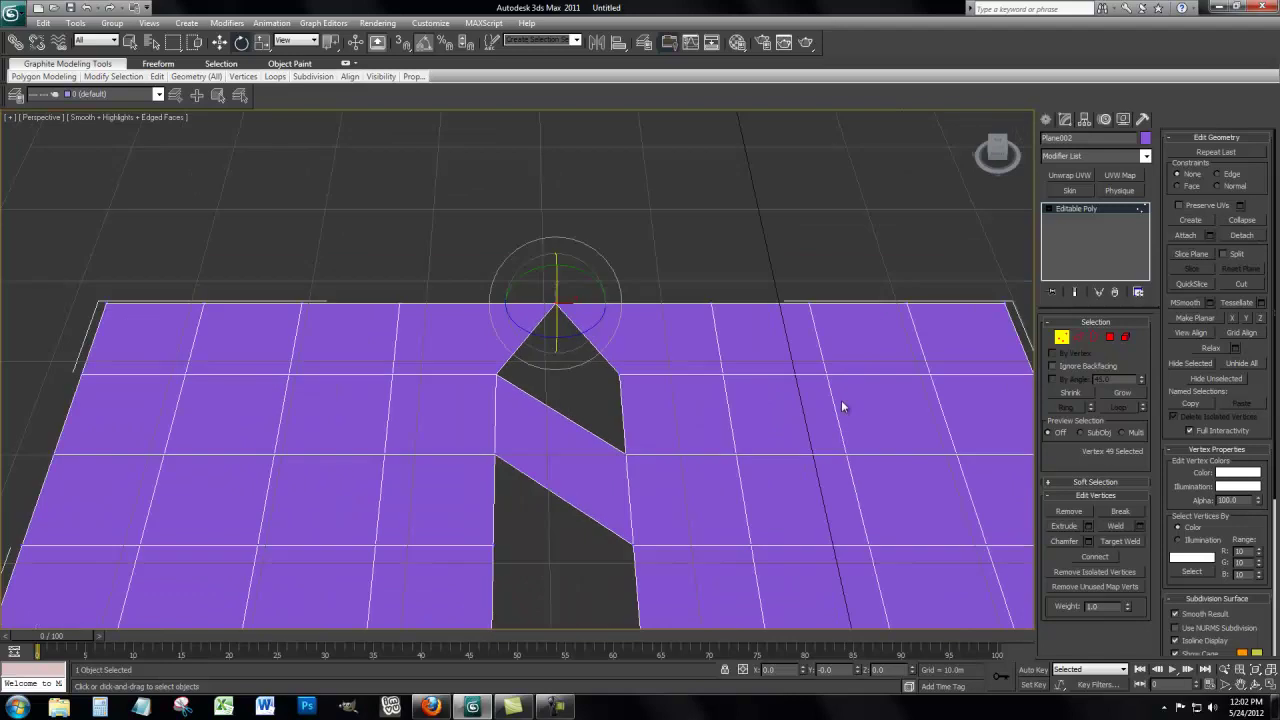
middle_click_drag(843, 406, 840, 367)
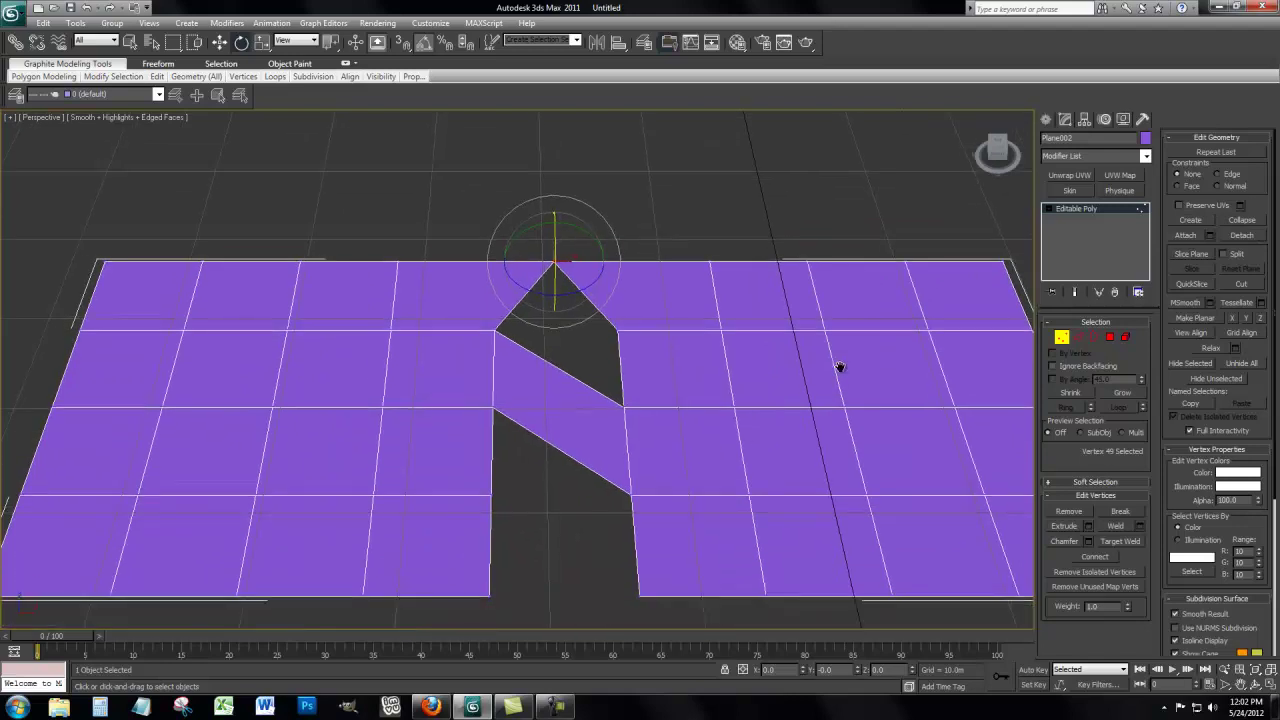
Select the bridge's left back and right front corner vertices and show the planes from directly above.
left_click(494, 330)
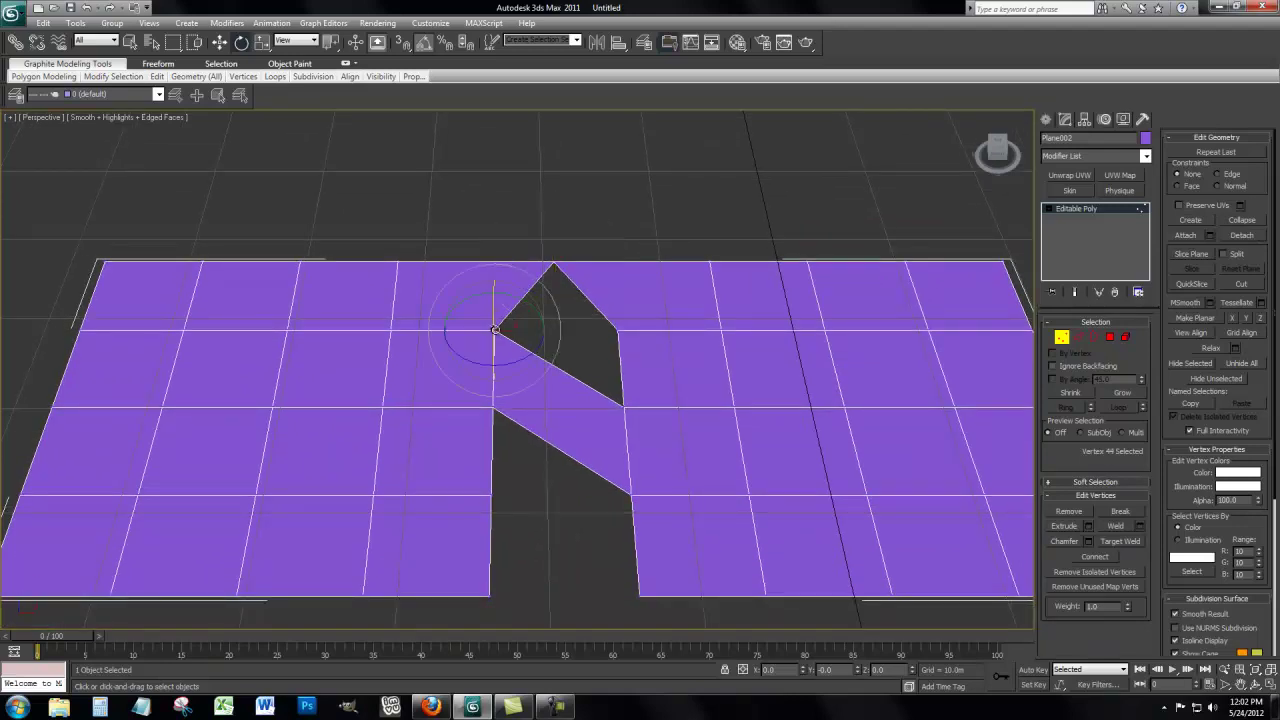
left_click(631, 494)
left_click(494, 330, "ctrl")
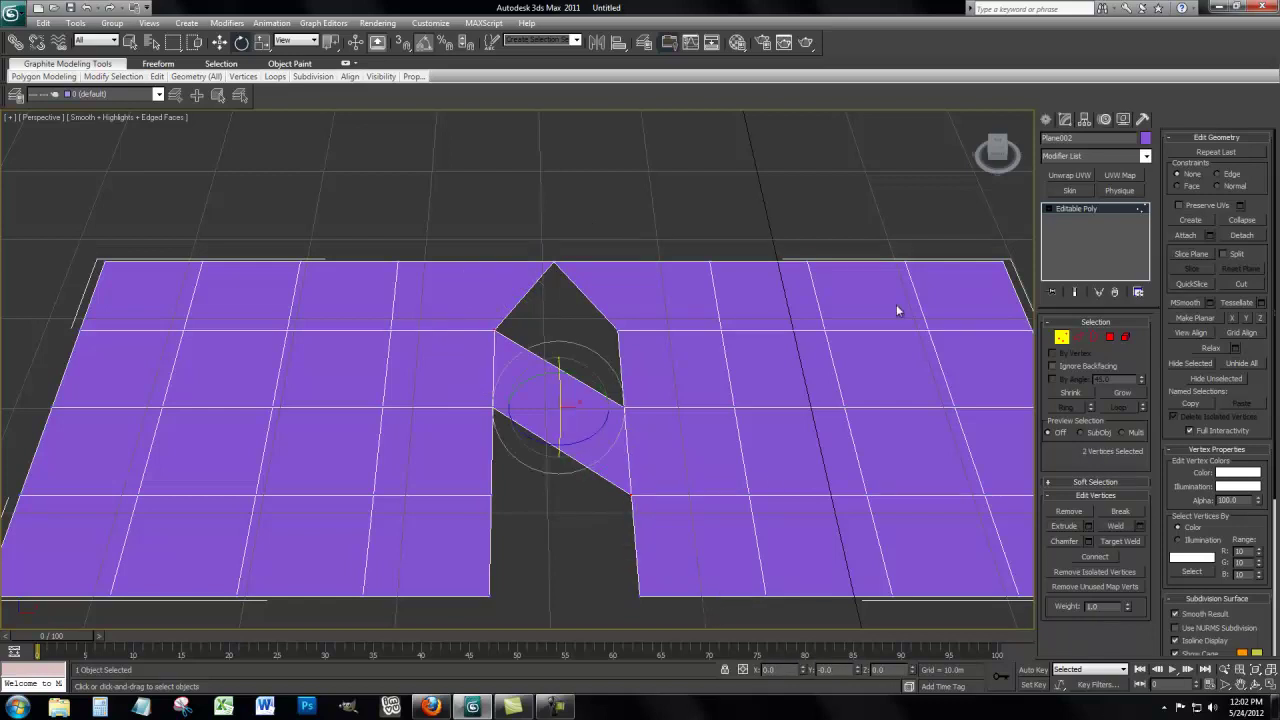
mouse_move(994, 150)
left_mouse_down()
mouse_move(840, 125)
mouse_move(997, 149)
left_mouse_up()
left_click(995, 141)
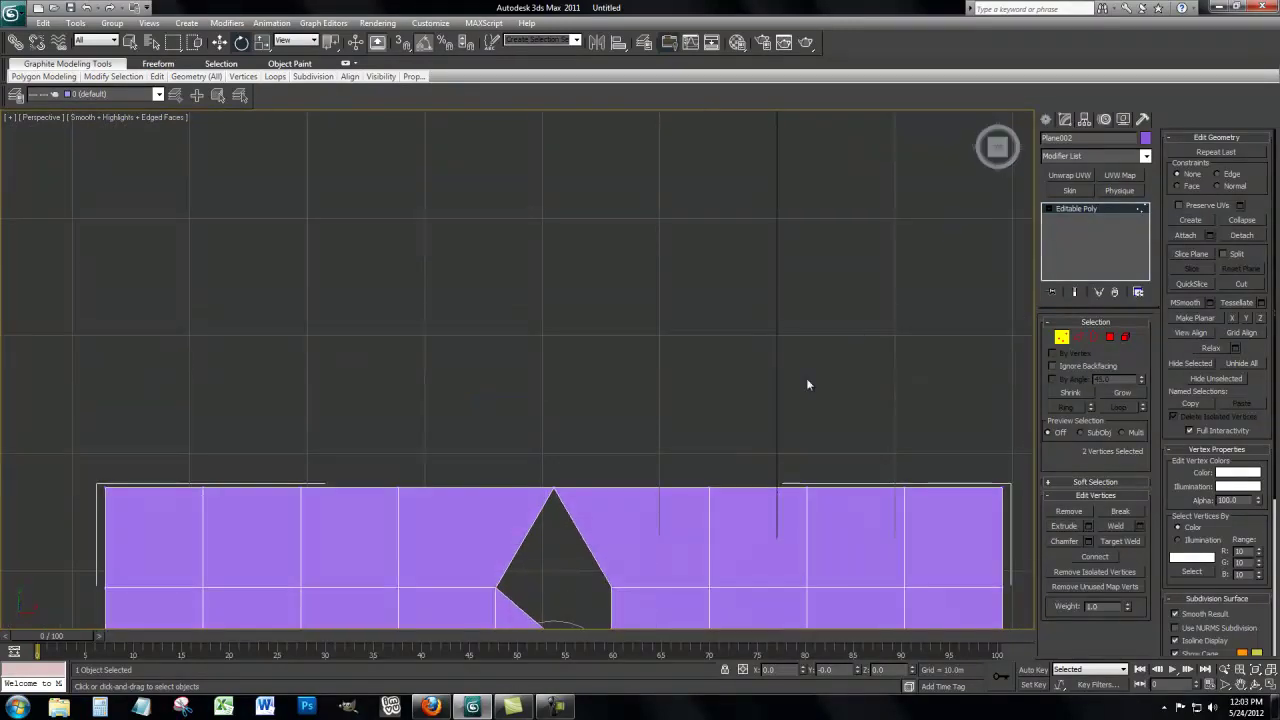
Leave vertex level on the bridged planes and deselect the object.
middle_click_drag(803, 385, 811, 175)
scroll(831, 288, "down", 4)
middle_click_drag(831, 290, 850, 432)
scroll(836, 262, "up", 2)
left_click(1063, 337)
scroll(843, 323, "down", 3)
left_click(807, 396)
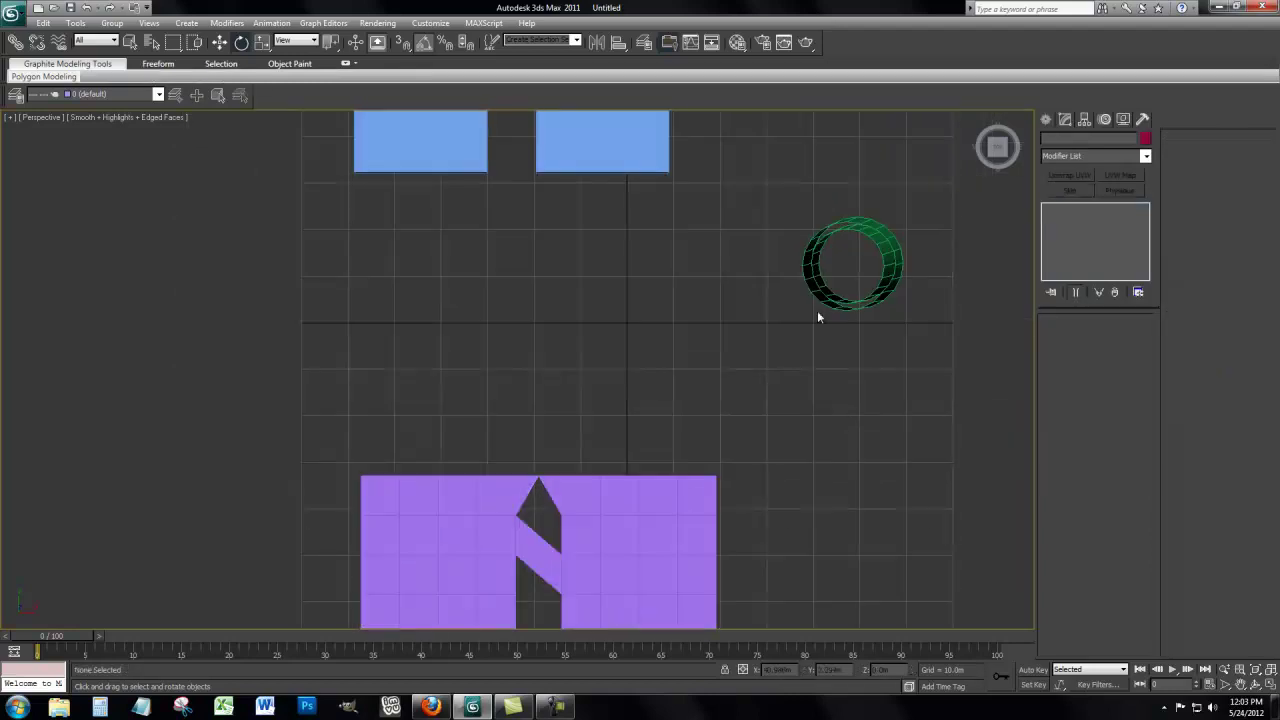
Convert the right blue box to an editable poly and attach the left blue box to it.
middle_click_drag(764, 166, 769, 354)
left_click(580, 392)
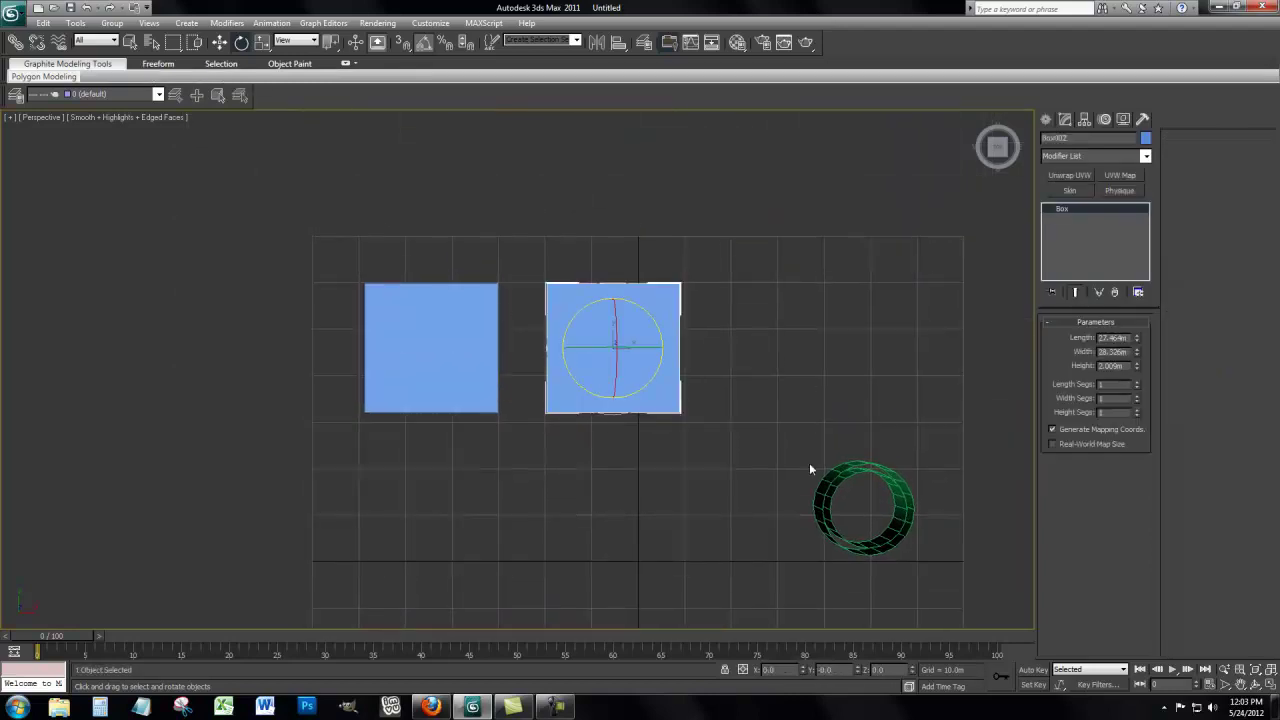
scroll(809, 462, "up", 3)
middle_click_drag(809, 462, 845, 483)
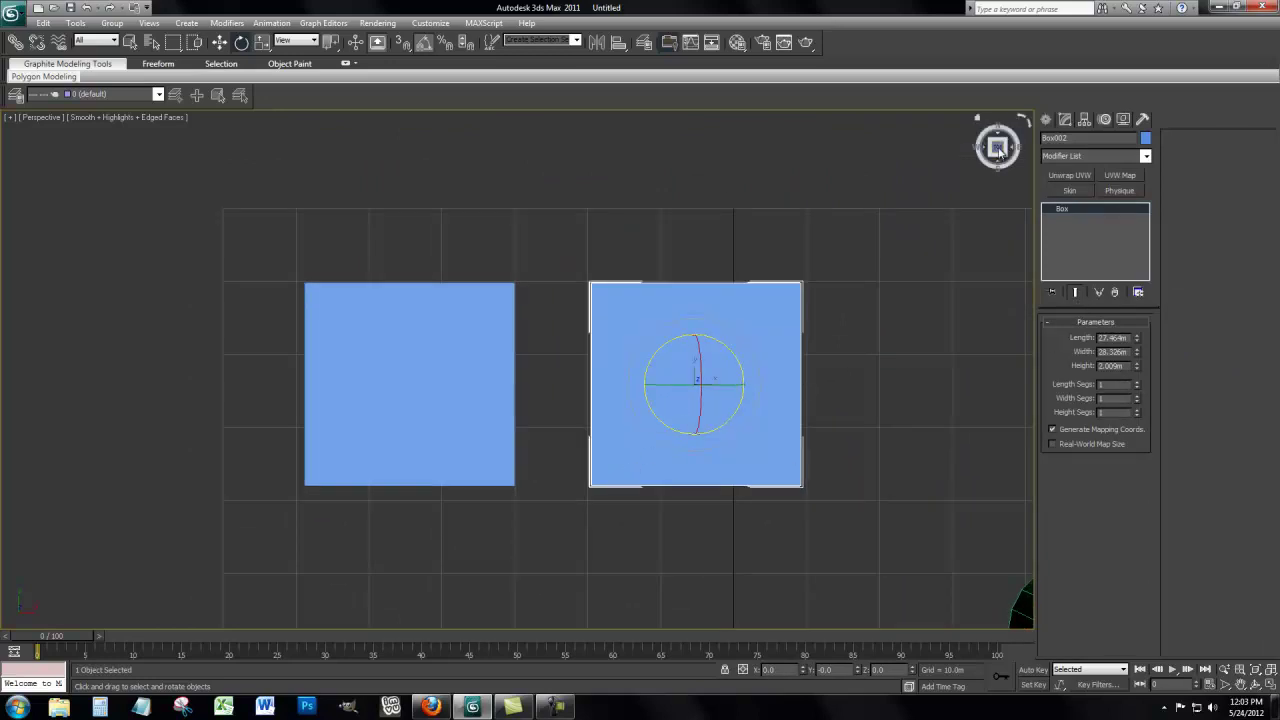
left_click_drag(998, 148, 998, 626)
middle_click_drag(944, 214, 922, 243)
scroll(922, 243, "up", 3)
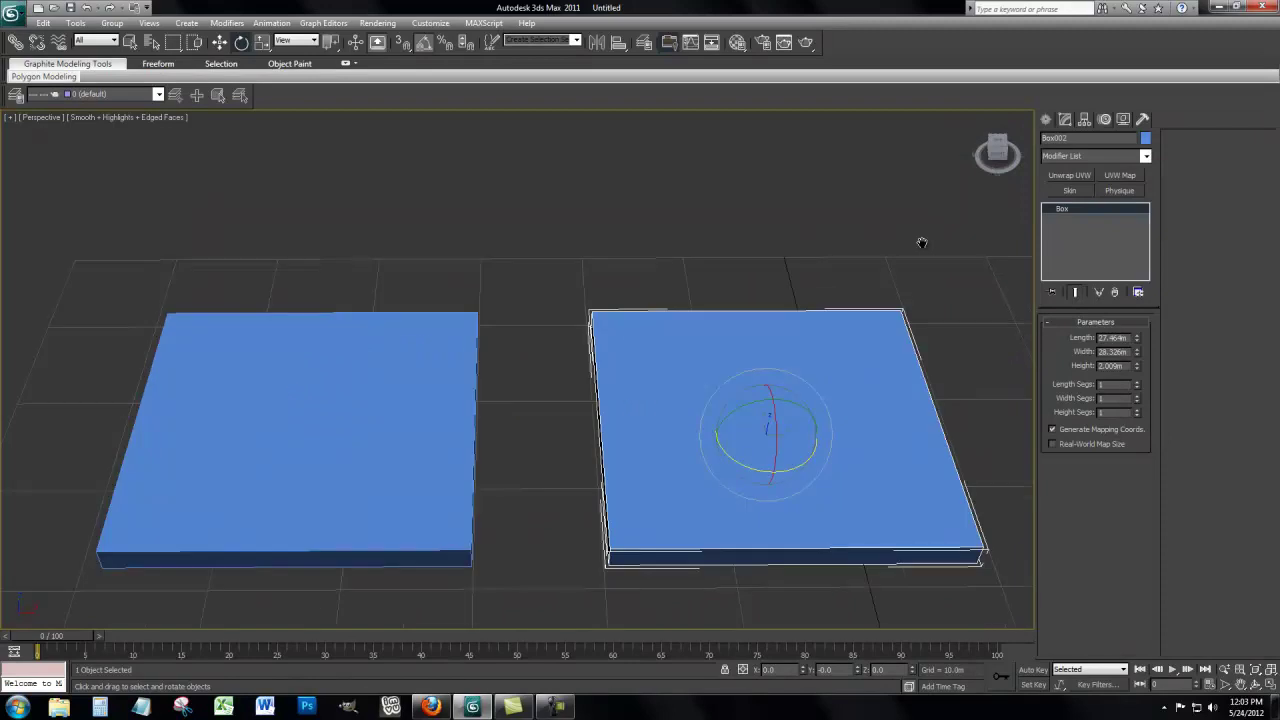
left_click_drag(922, 243, 928, 222)
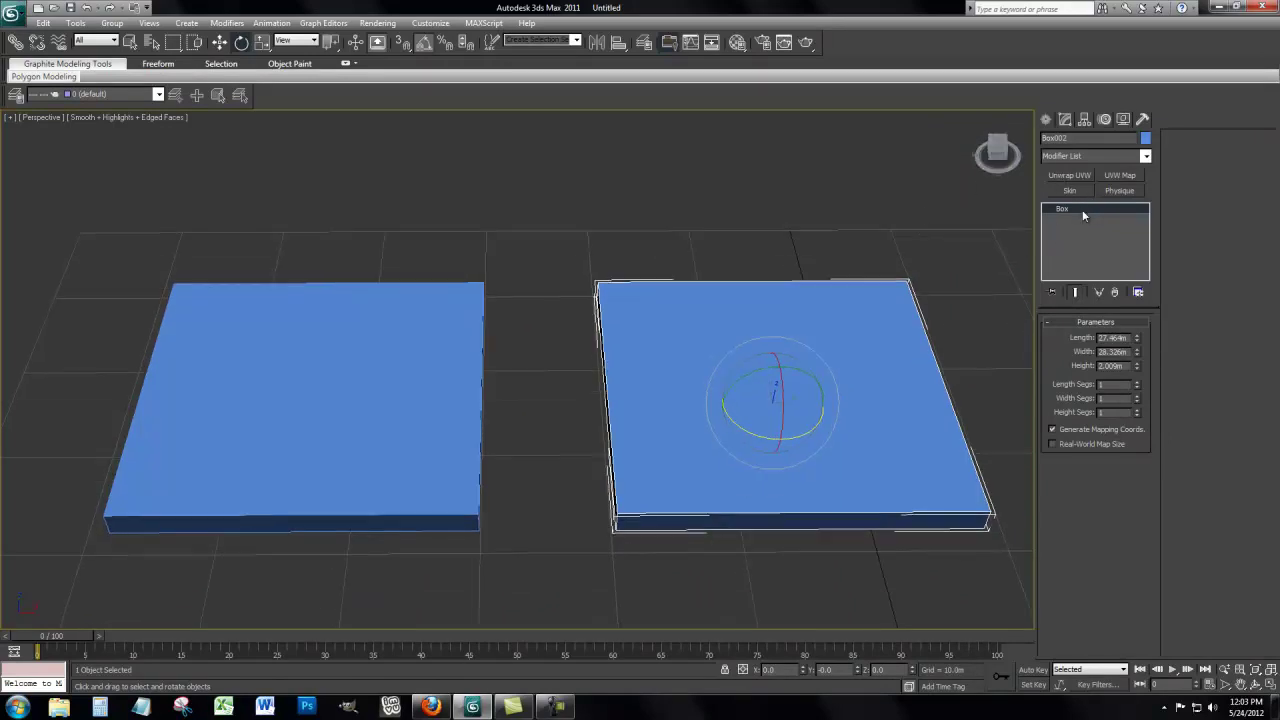
right_click(1083, 215)
left_click(1115, 303)
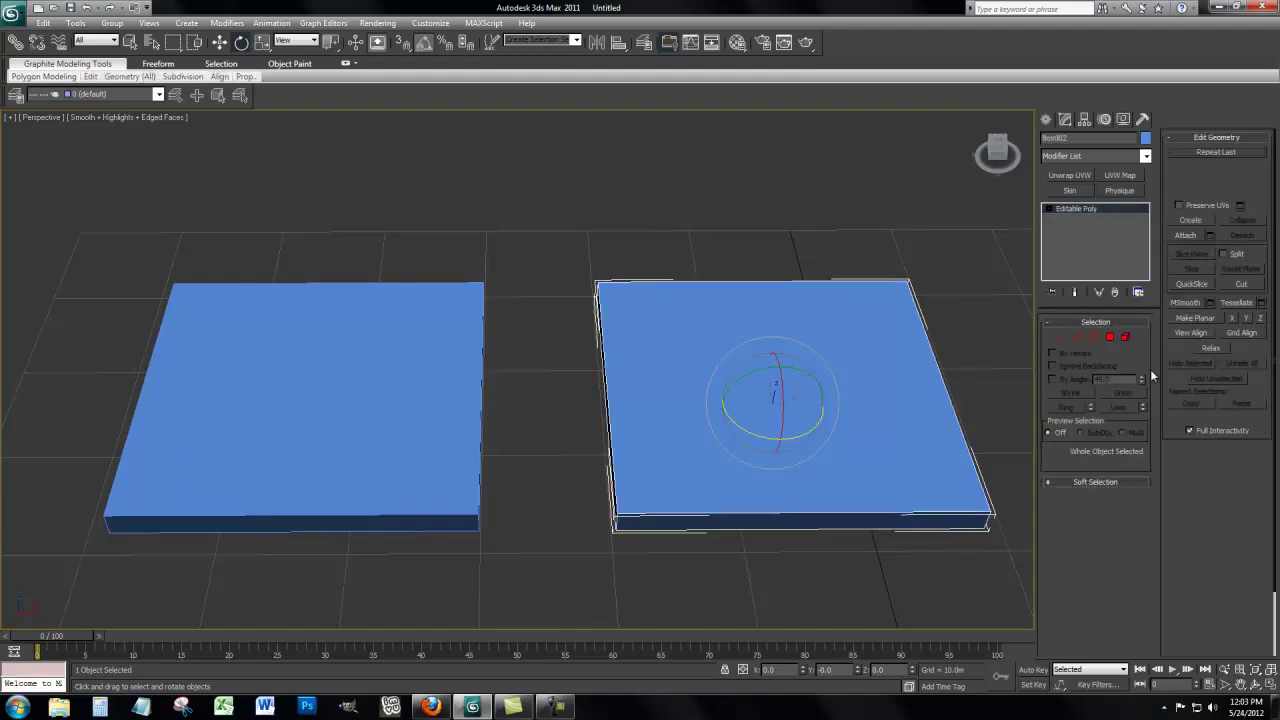
left_click(1187, 236)
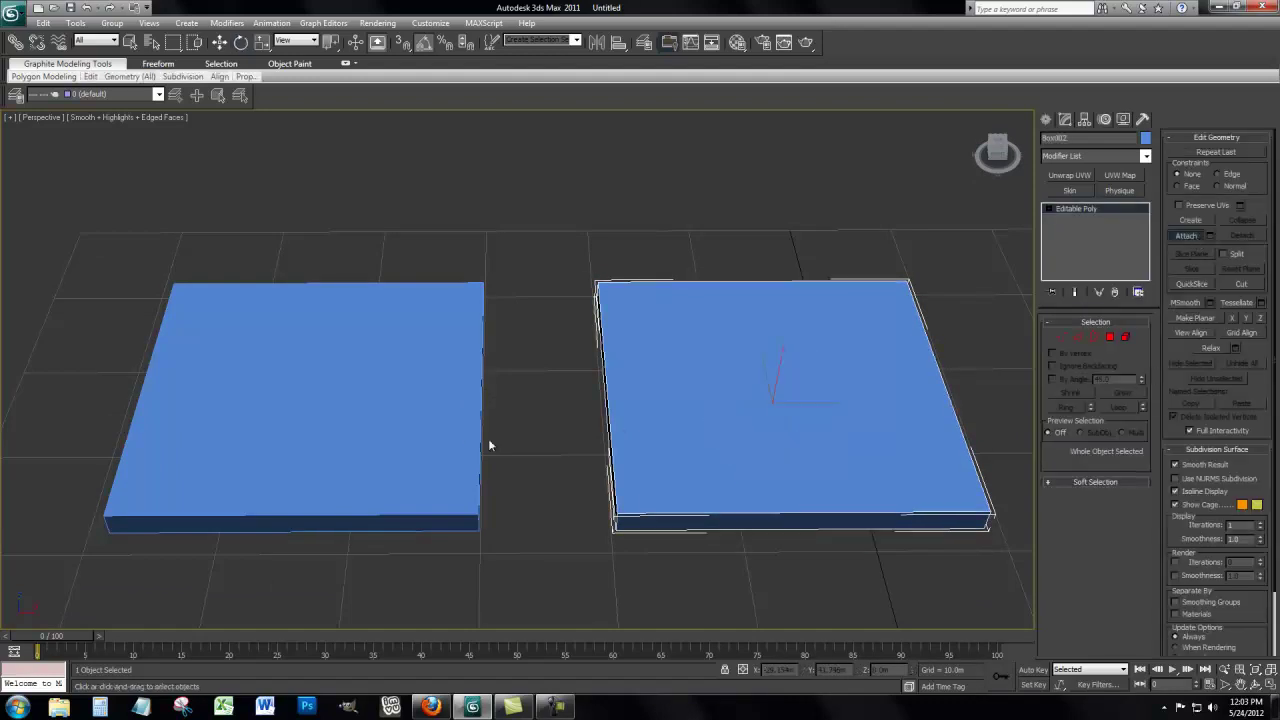
left_click(1184, 235)
middle_click_drag(763, 412, 808, 418)
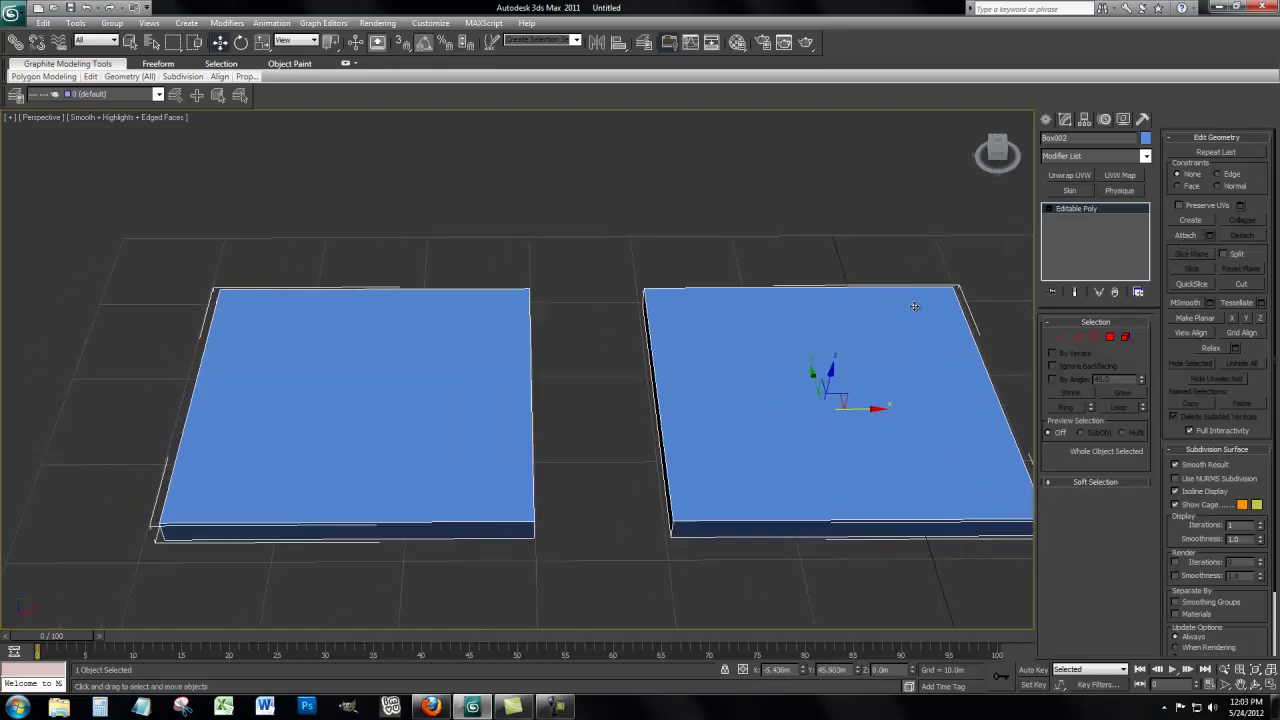
Enter vertex level on the attached boxes and select the two facing lower front corner vertices.
left_click_drag(995, 152, 970, 133)
scroll(674, 429, "up", 5)
middle_click_drag(759, 451, 691, 441)
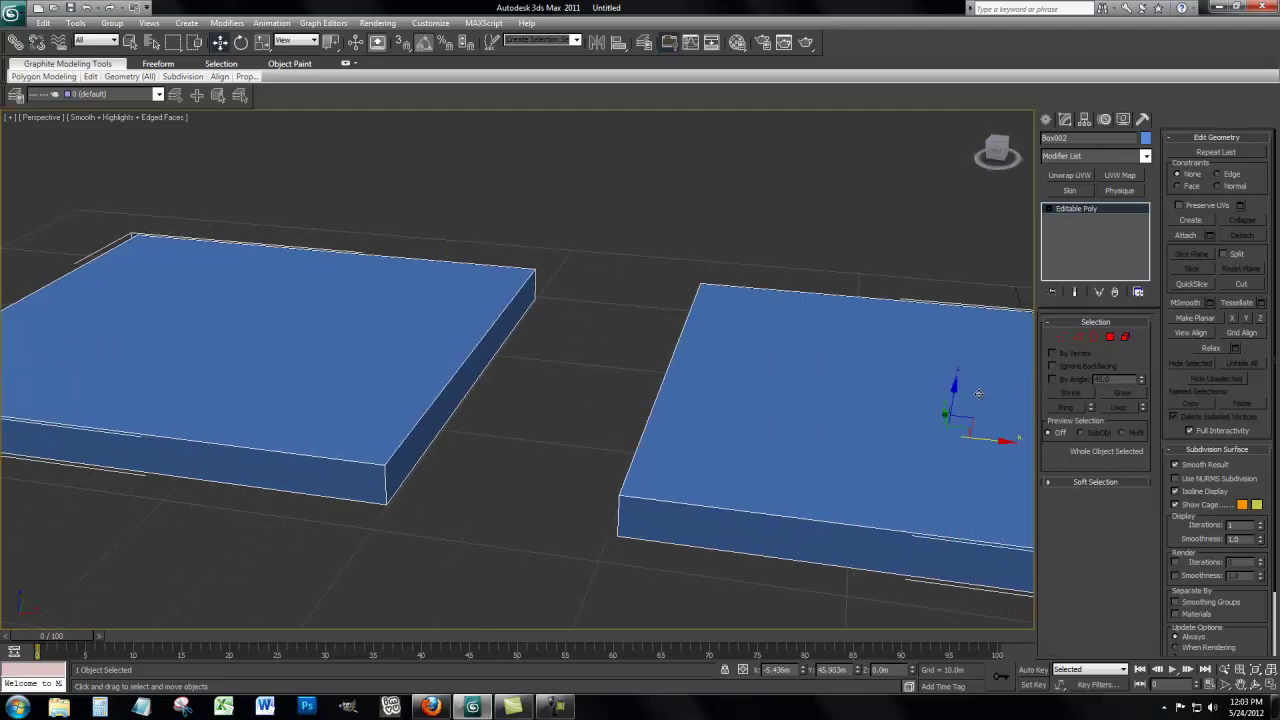
left_click(1061, 338)
middle_click_drag(697, 517, 681, 480)
left_click(367, 466)
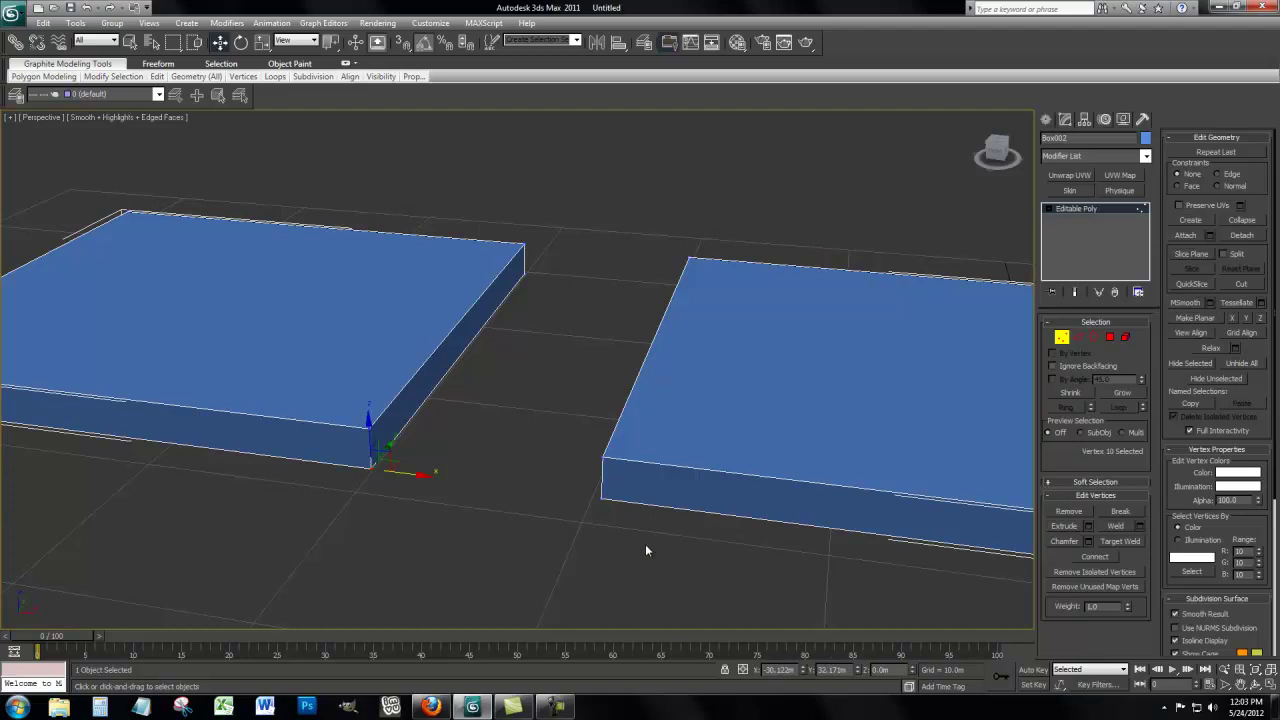
left_click(603, 497, "ctrl")
scroll(625, 499, "up", 1)
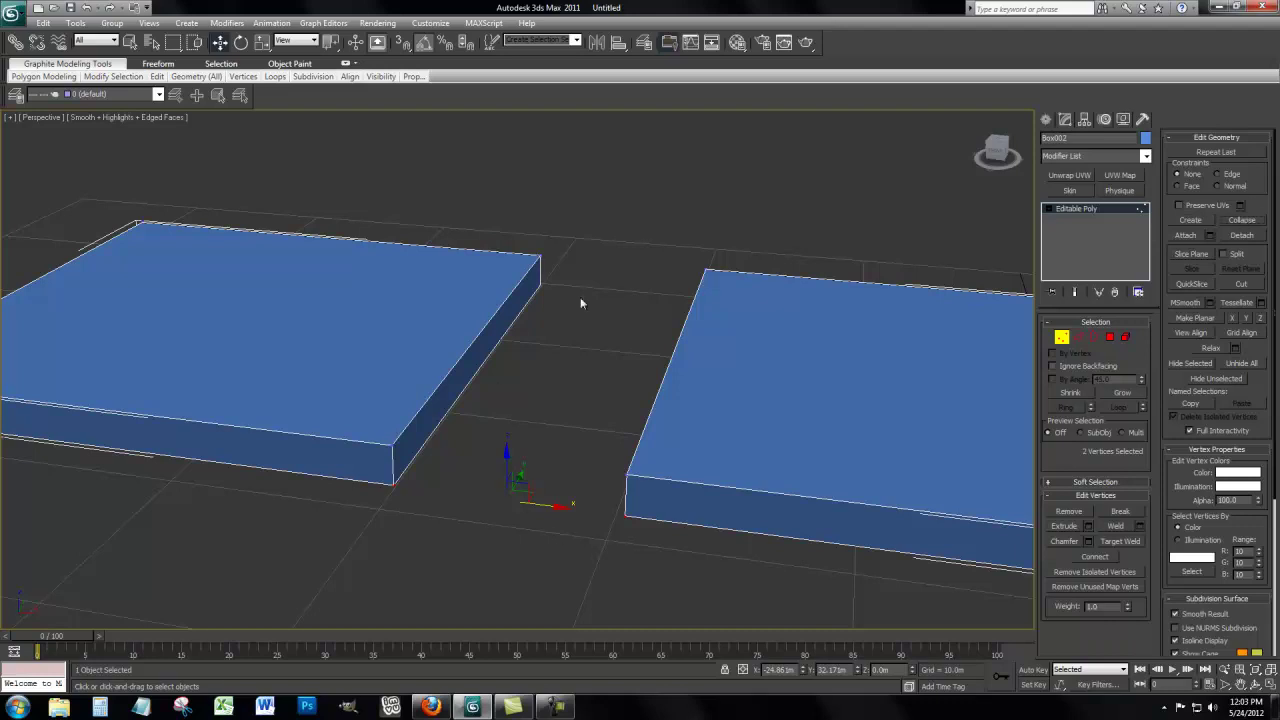
Select the two facing upper front corner vertices of the boxes instead.
middle_click_drag(605, 303, 588, 299)
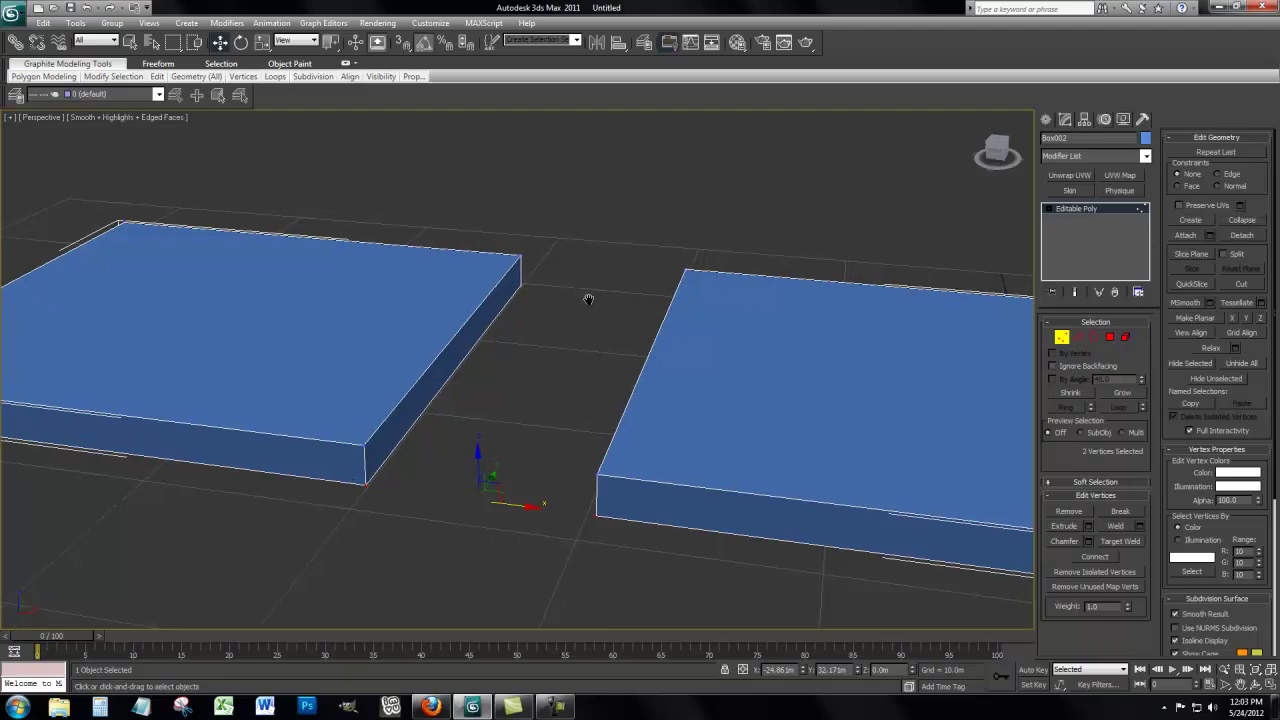
left_click(596, 475)
left_click(366, 445, "ctrl")
middle_click_drag(641, 398, 635, 400)
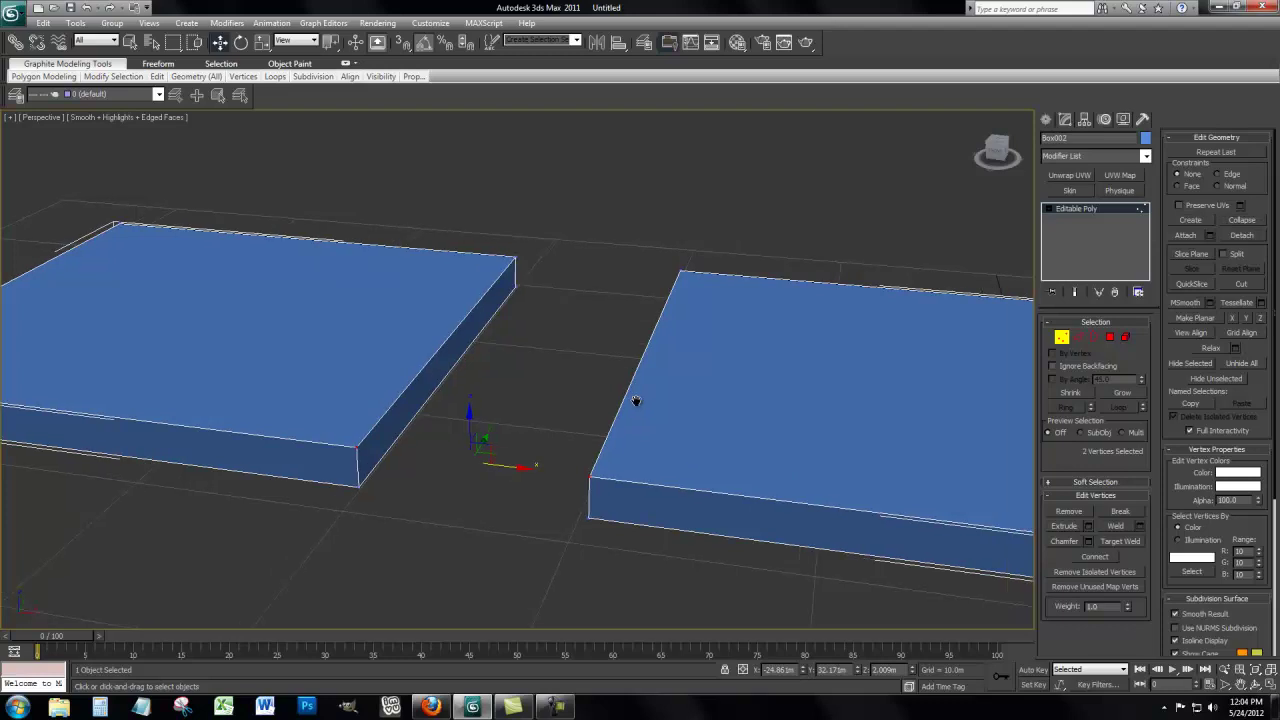
Select all four facing front corner vertices of the two boxes and collapse them.
left_click_drag(997, 150, 1032, 156)
left_click_drag(754, 497, 335, 622)
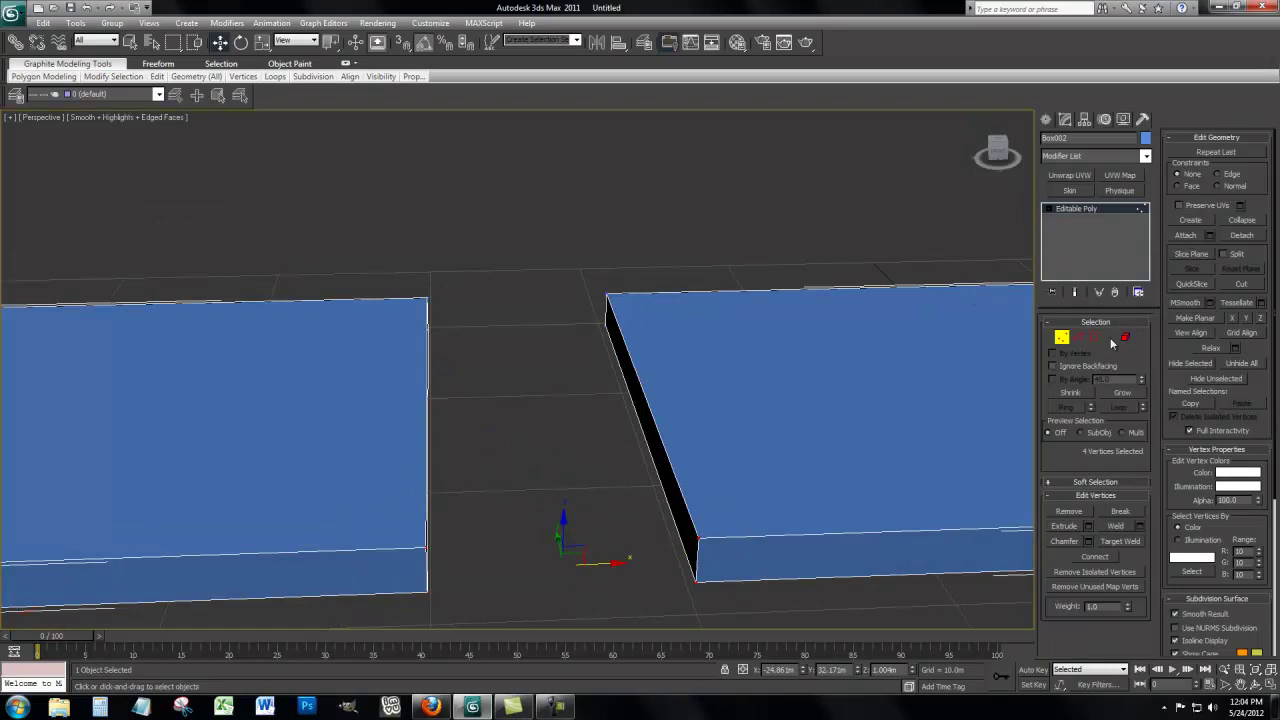
left_click(1242, 220)
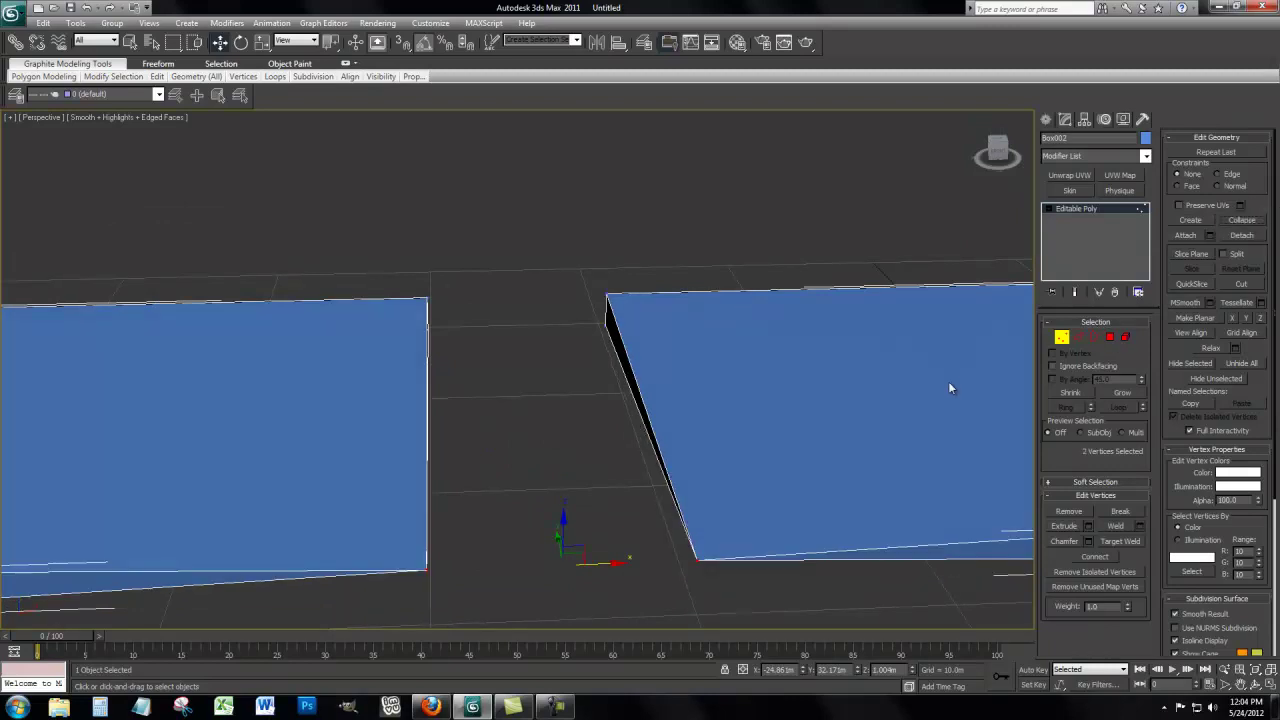
scroll(932, 366, "down", 5)
scroll(932, 366, "up", 4)
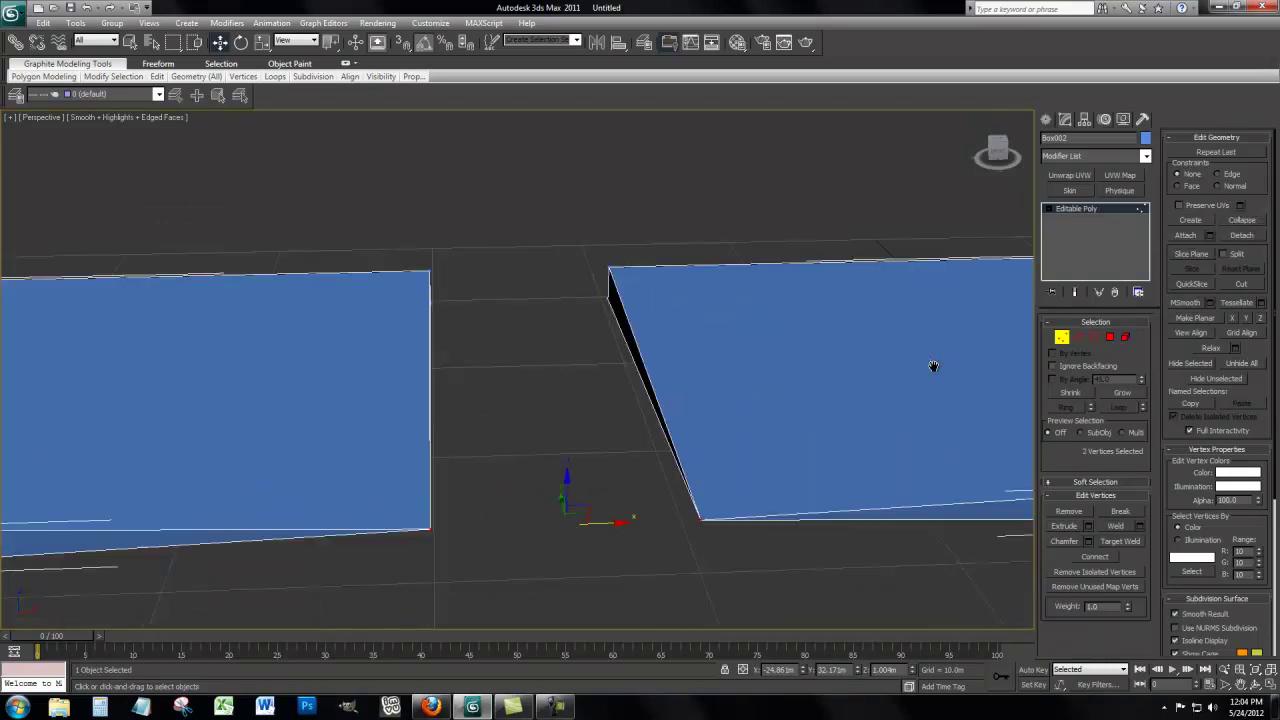
Undo the collapse at the boxes' facing front corners and clear the vertex selection.
middle_click_drag(933, 366, 920, 362)
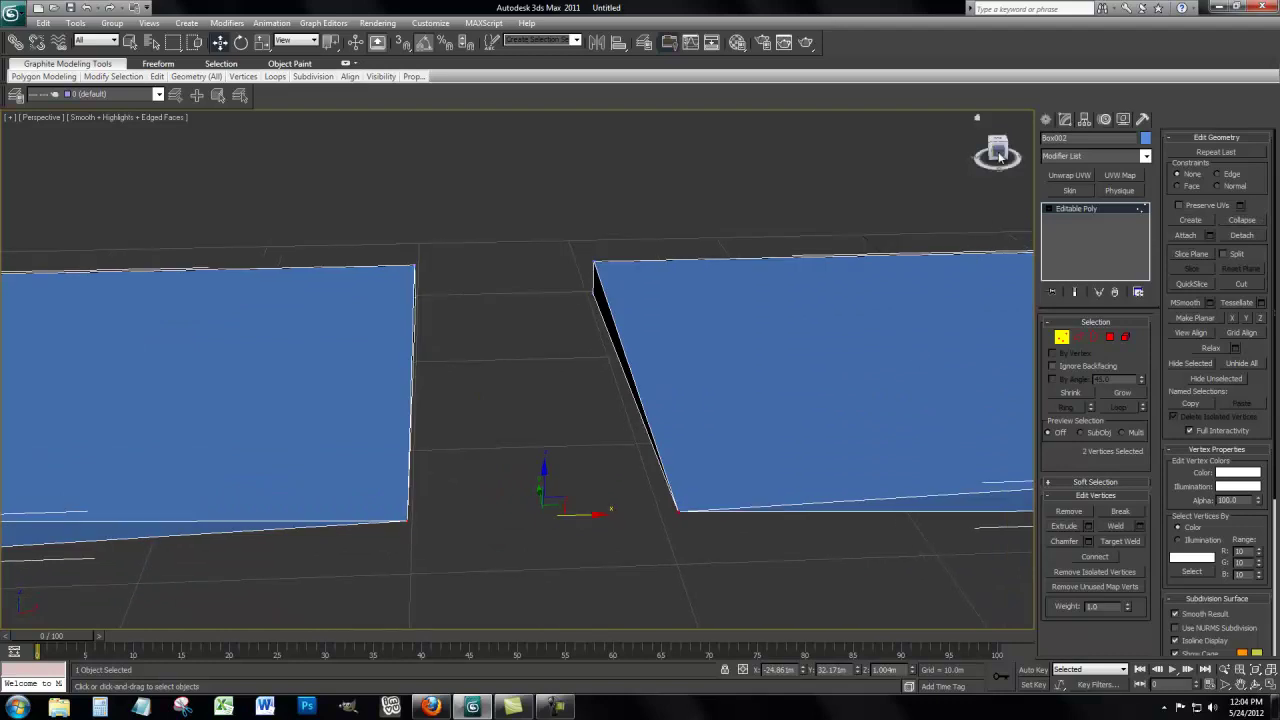
left_click_drag(997, 150, 972, 160)
left_click(876, 320)
middle_click_drag(560, 335, 686, 400)
middle_click_drag(502, 524, 594, 512)
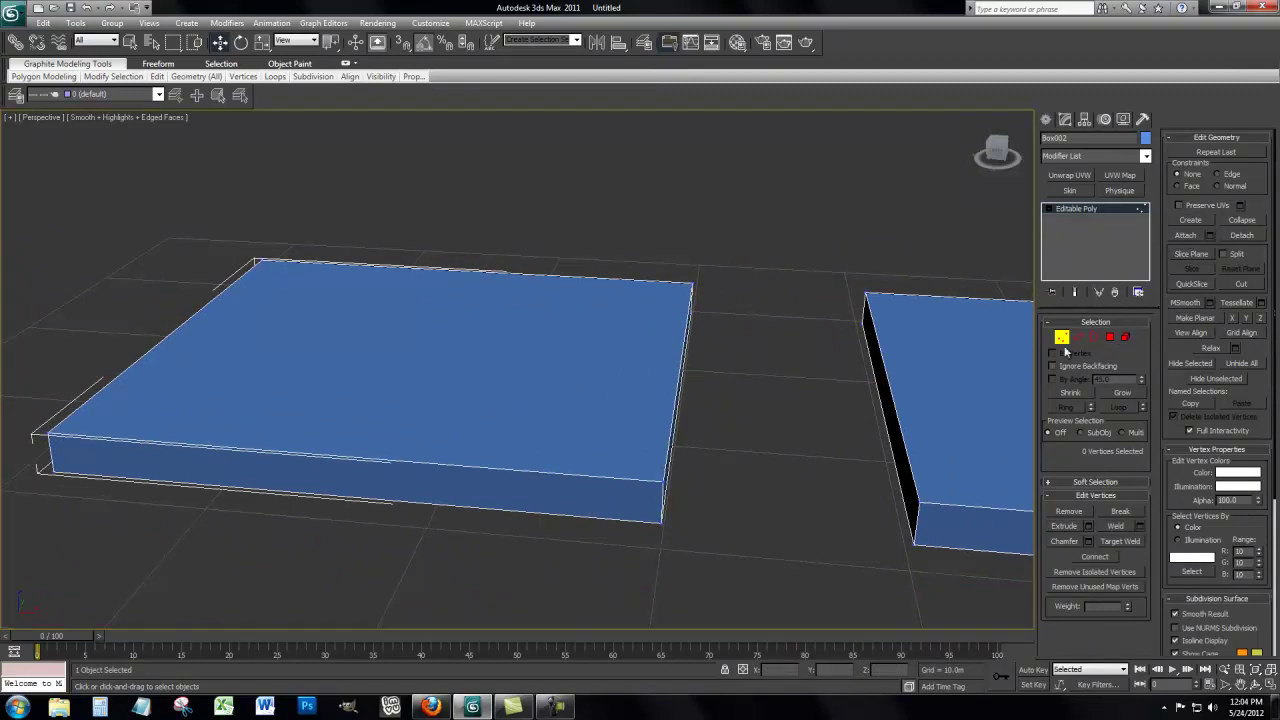
Switch to element level, select the left box to inspect it as a separate element, and clear the selection.
left_click(1125, 337)
left_click(570, 343)
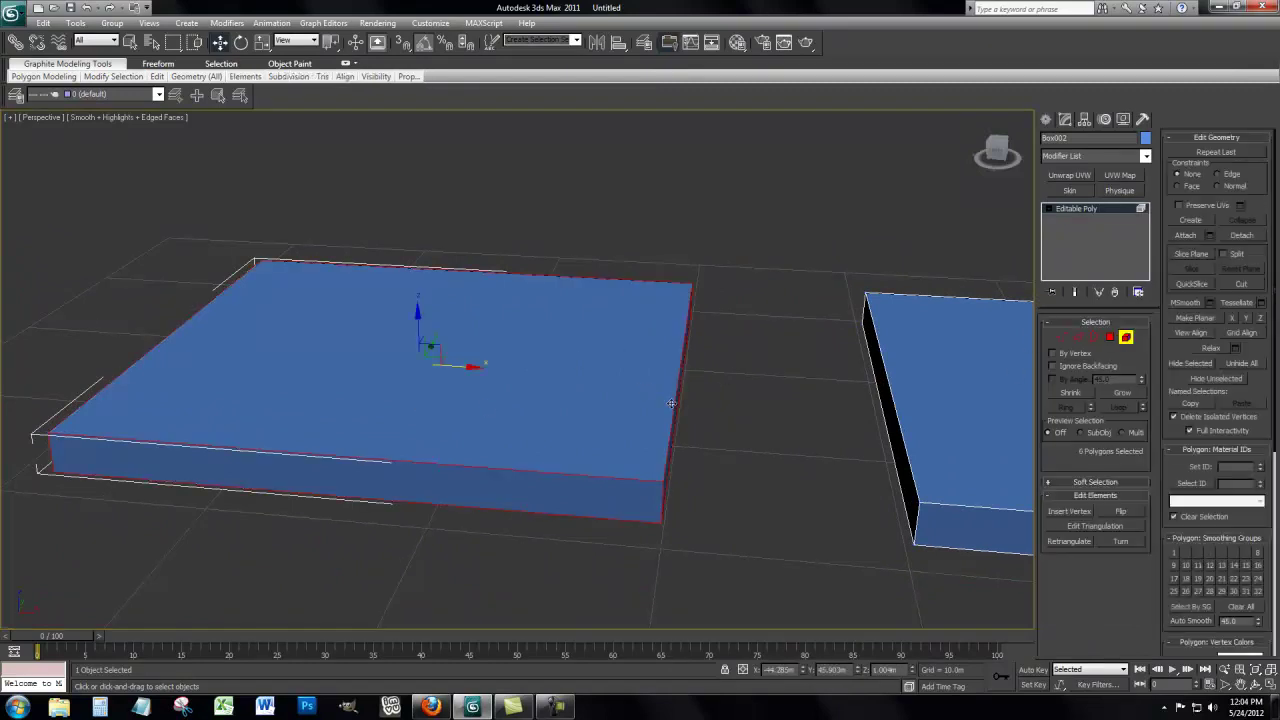
middle_click_drag(671, 403, 645, 430)
scroll(614, 403, "down", 3)
scroll(614, 402, "up", 3)
mouse_move(998, 150)
left_mouse_down()
mouse_move(946, 146)
mouse_move(1027, 146)
mouse_move(44, 148)
mouse_move(1025, 140)
mouse_move(963, 113)
mouse_move(967, 606)
mouse_move(880, 137)
mouse_move(817, 158)
mouse_move(749, 154)
mouse_move(970, 137)
mouse_move(1032, 157)
mouse_move(952, 142)
mouse_move(998, 149)
left_mouse_up()
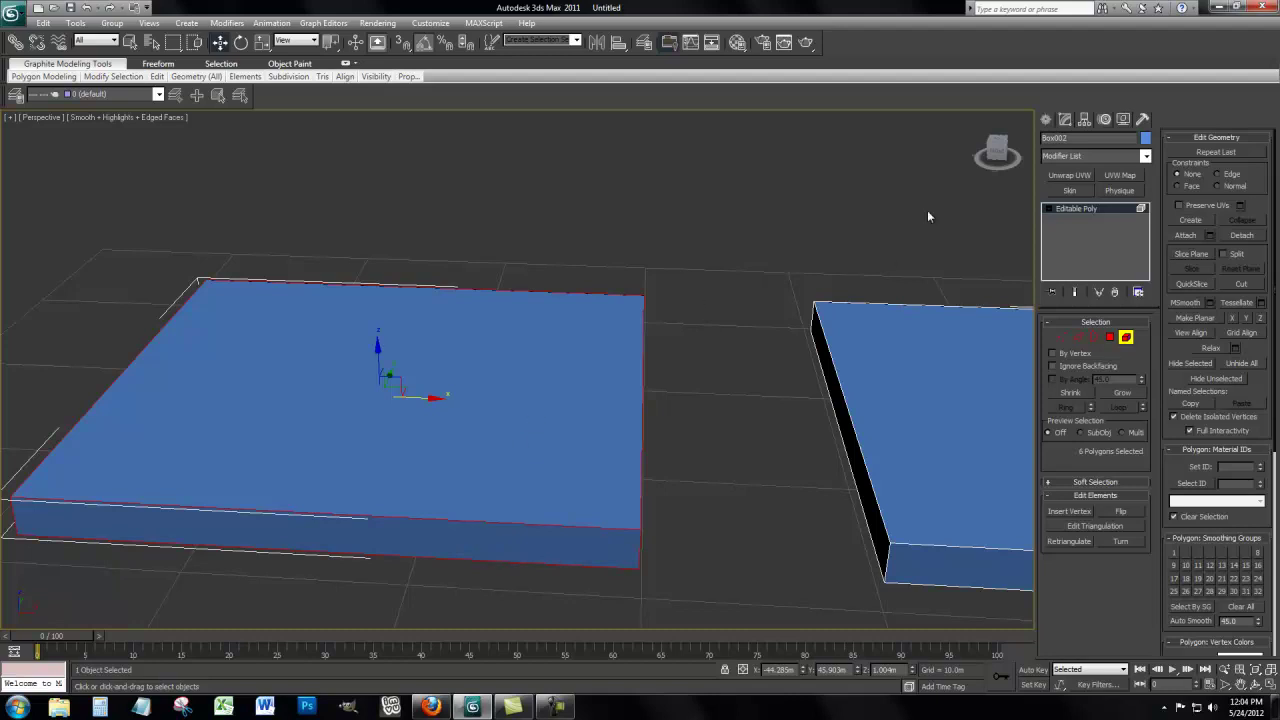
left_click_drag(997, 150, 675, 302)
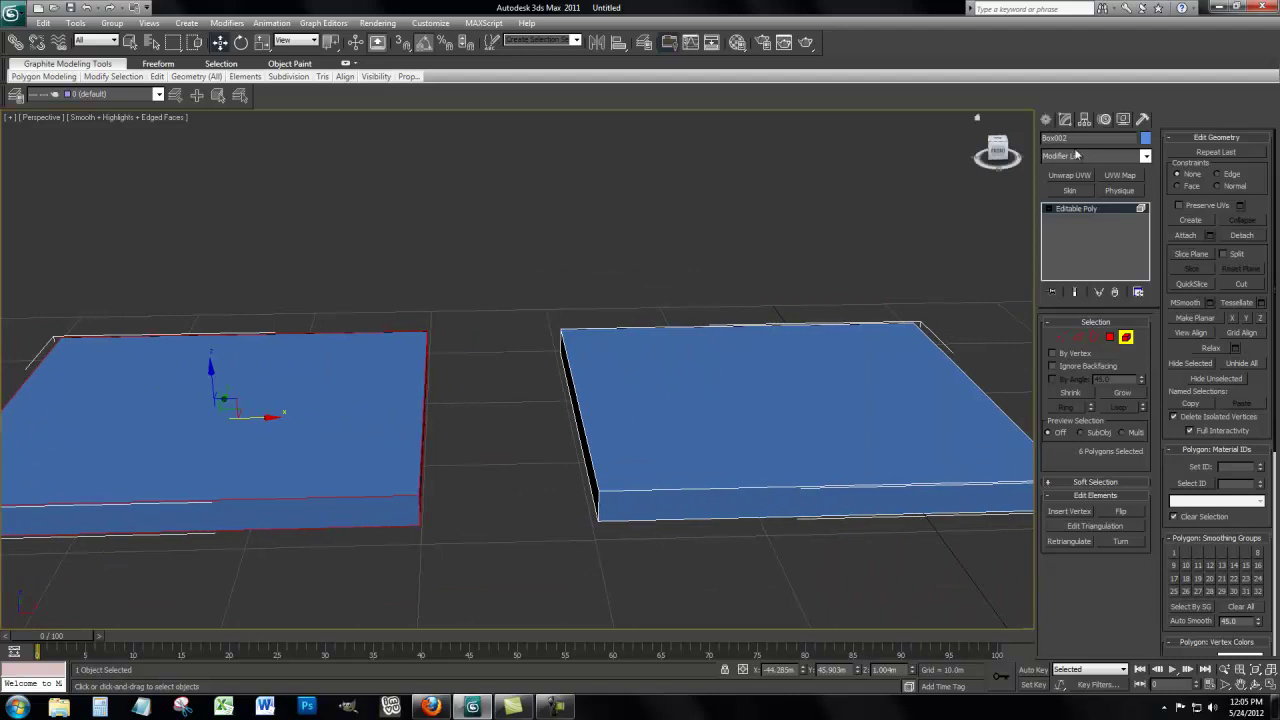
left_click(997, 142)
middle_click_drag(927, 249, 941, 253)
left_click(546, 345)
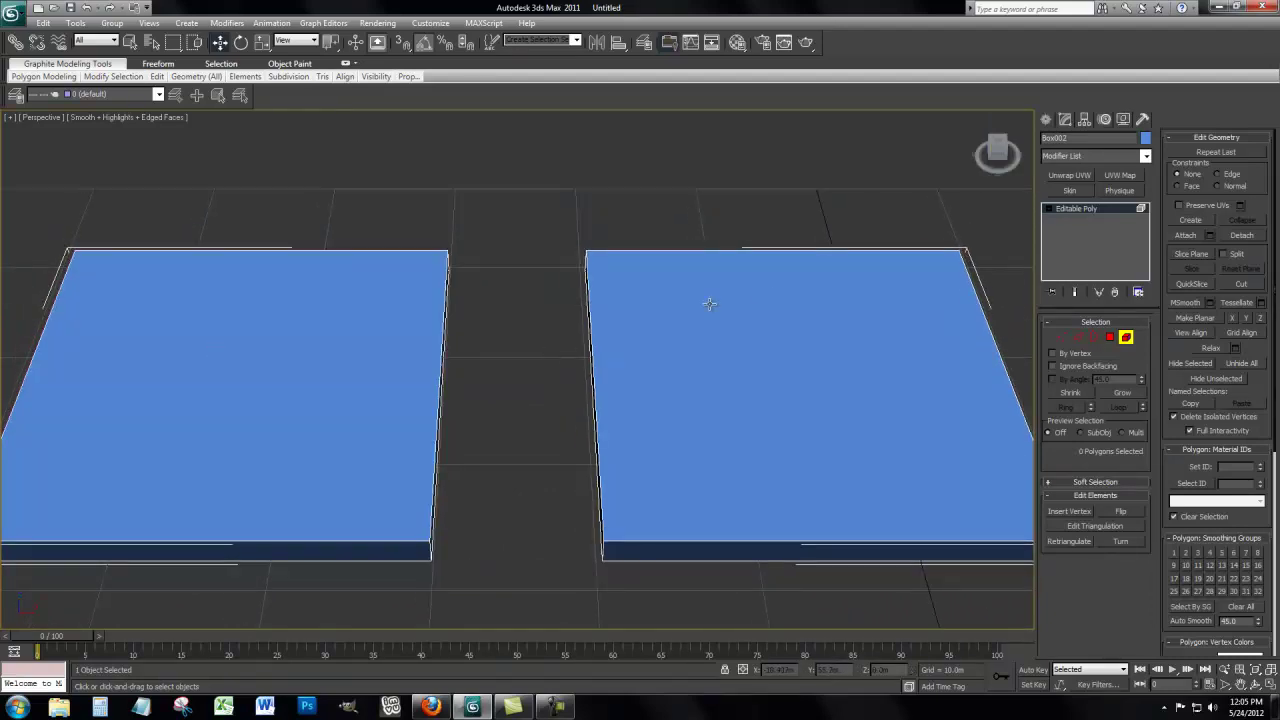
Delete the side polygon of the left box that faces the right box.
left_click_drag(998, 158, 997, 136)
middle_click_drag(632, 336, 614, 314)
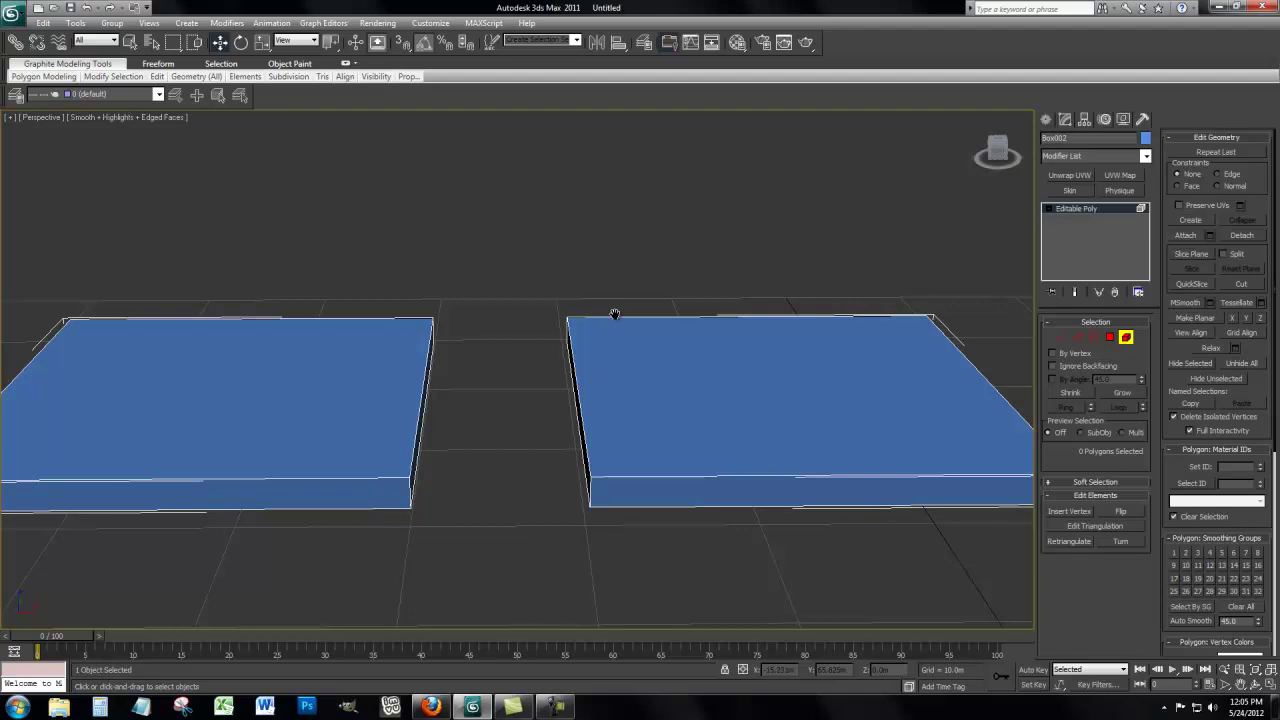
left_click_drag(1000, 158, 960, 132)
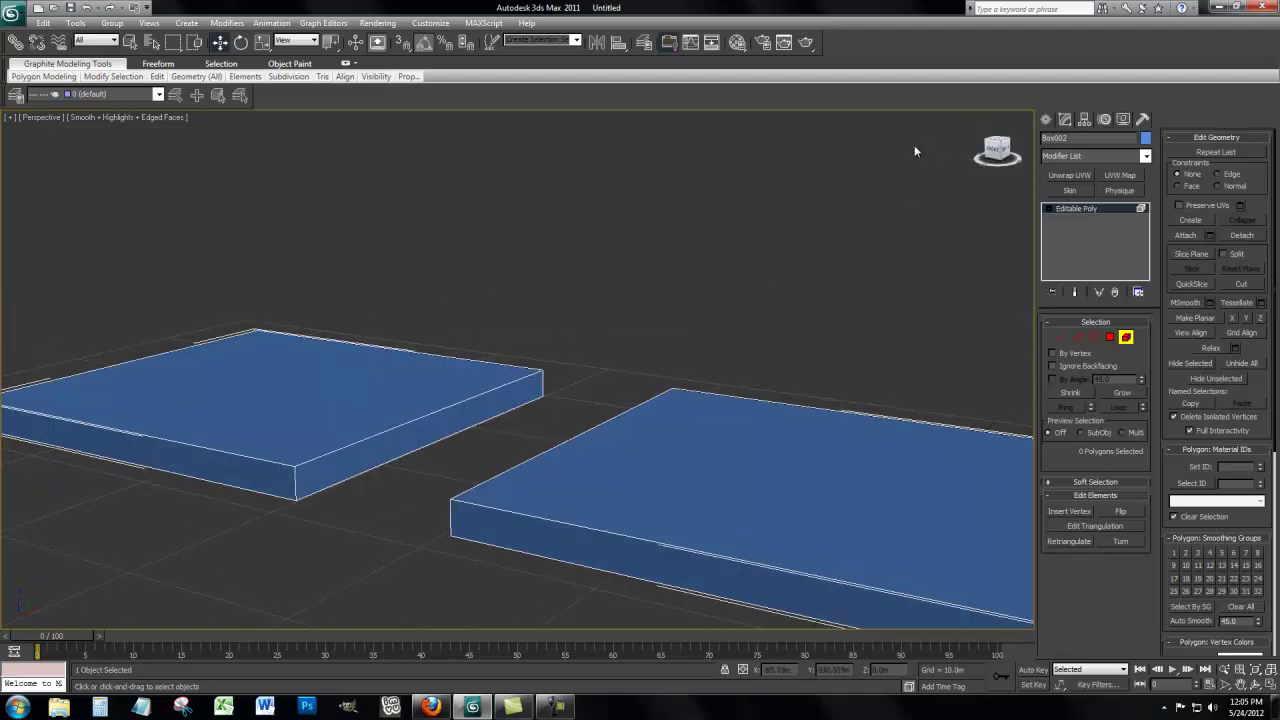
left_click(1109, 337)
left_click(328, 463)
left_click(566, 580)
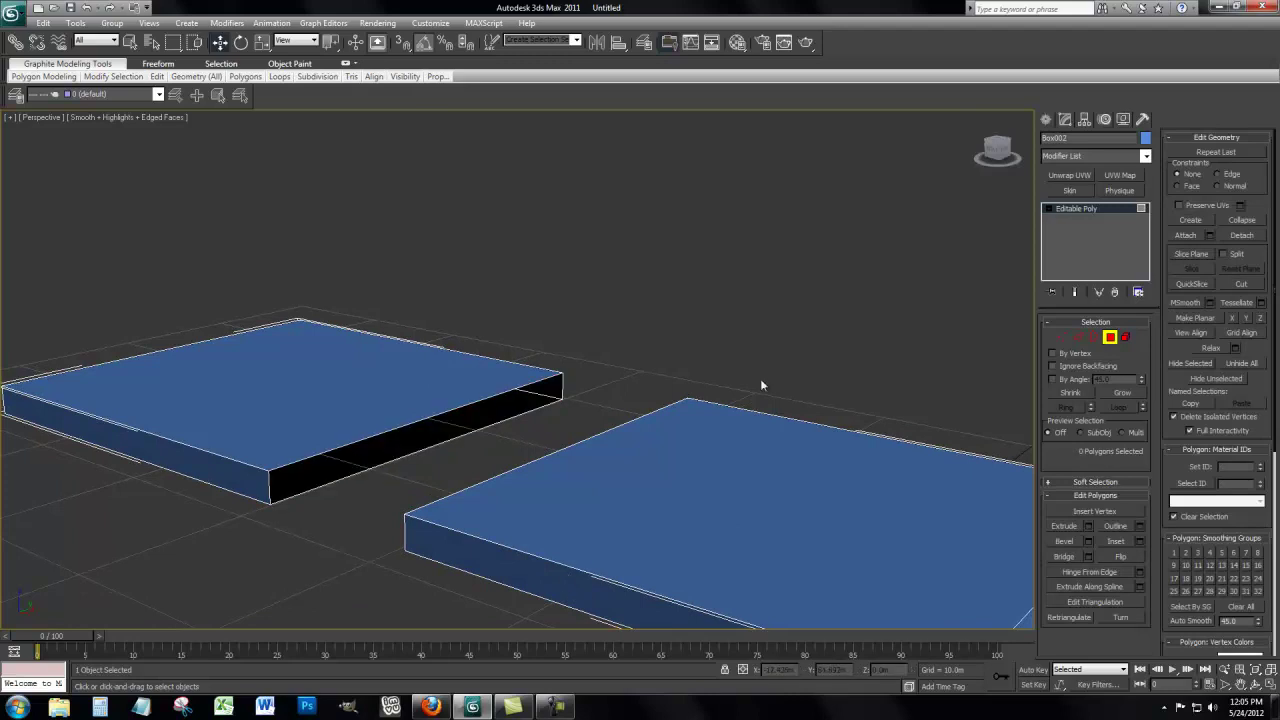
Delete the side polygon of the right box that faces the left box.
left_click_drag(1000, 155, 92, 164)
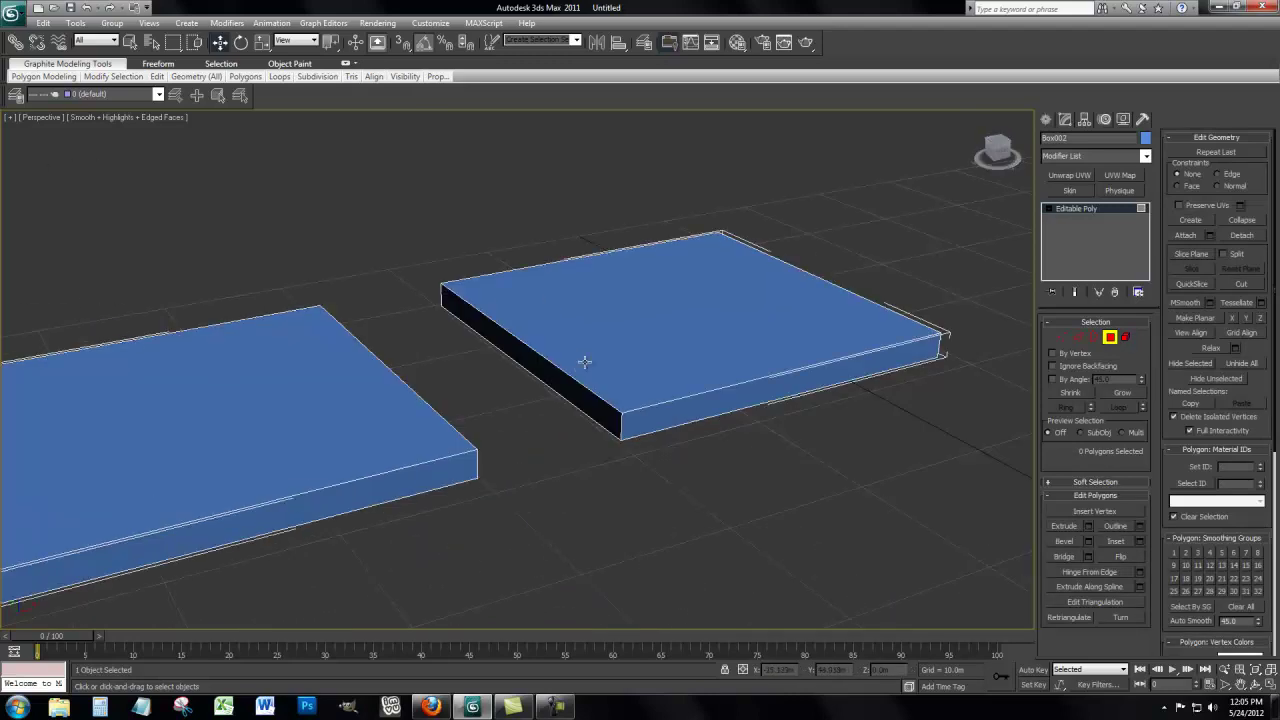
left_click(538, 374)
key("Delete")
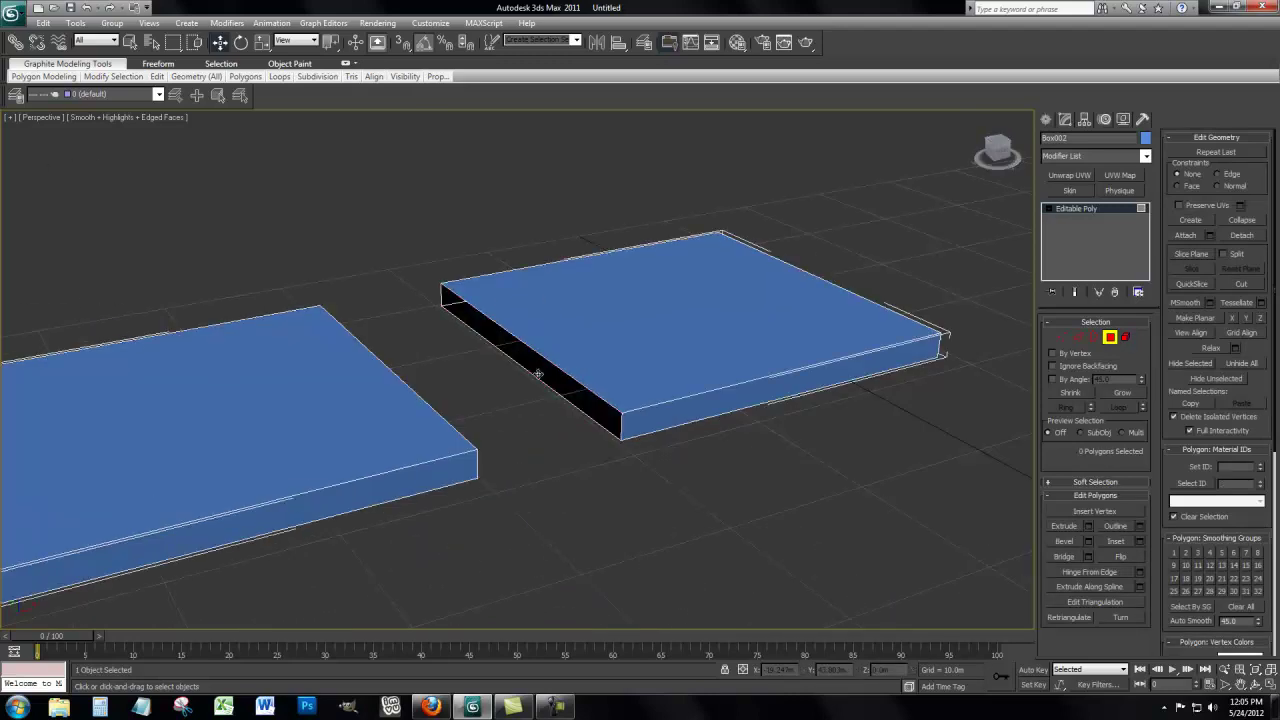
left_click_drag(997, 150, 925, 280)
middle_click_drag(925, 280, 945, 258)
scroll(897, 264, "up", 2)
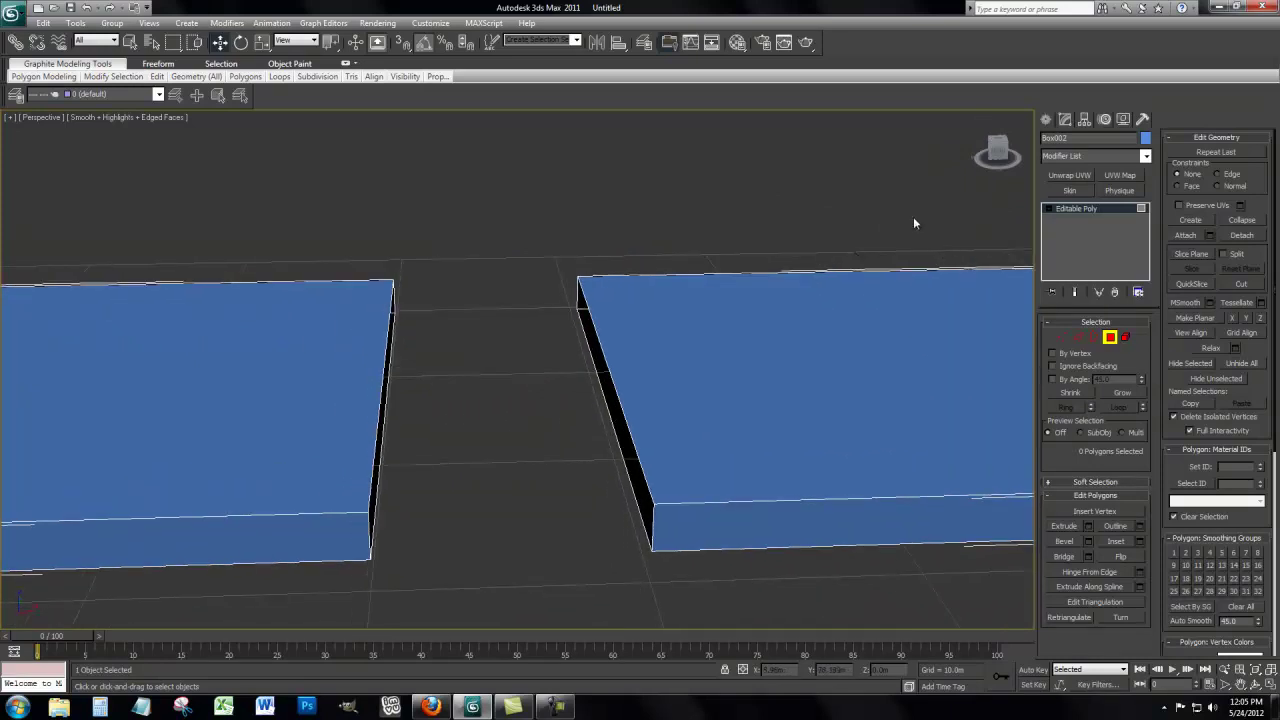
Collapse the two facing lower front corner vertices of the open boxes at vertex level.
left_click(1110, 338)
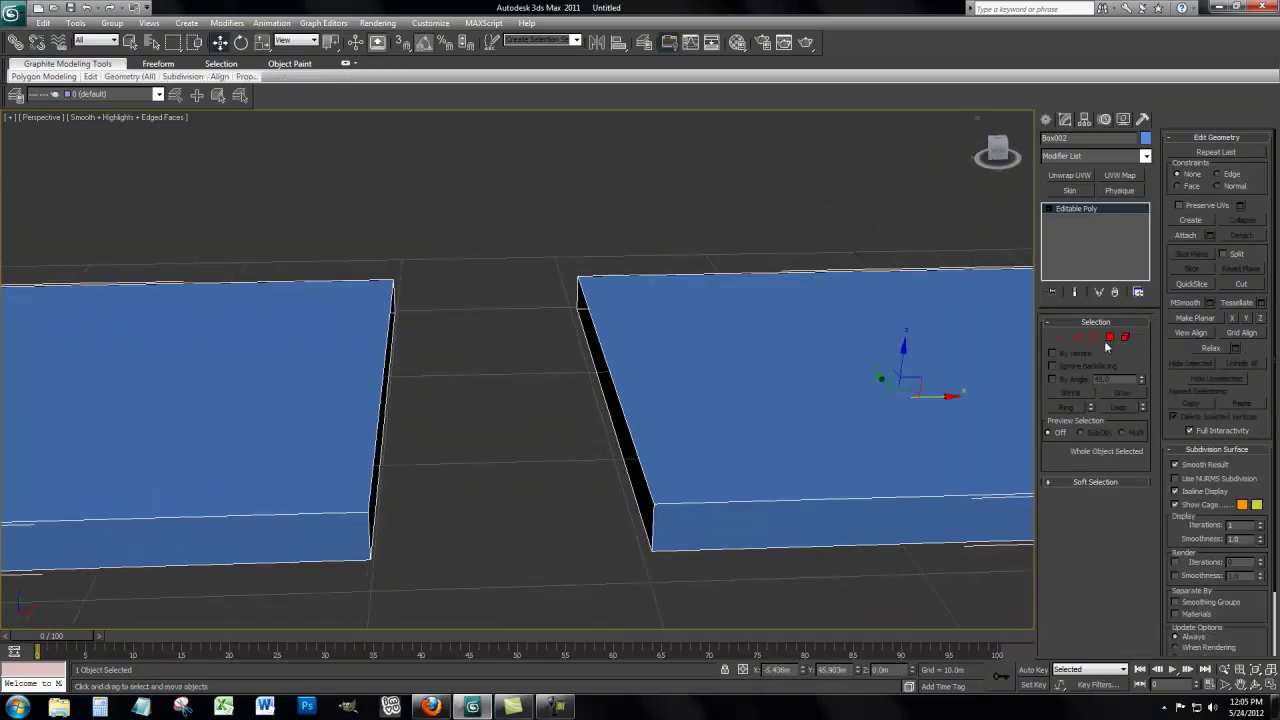
middle_click_drag(673, 406, 702, 377)
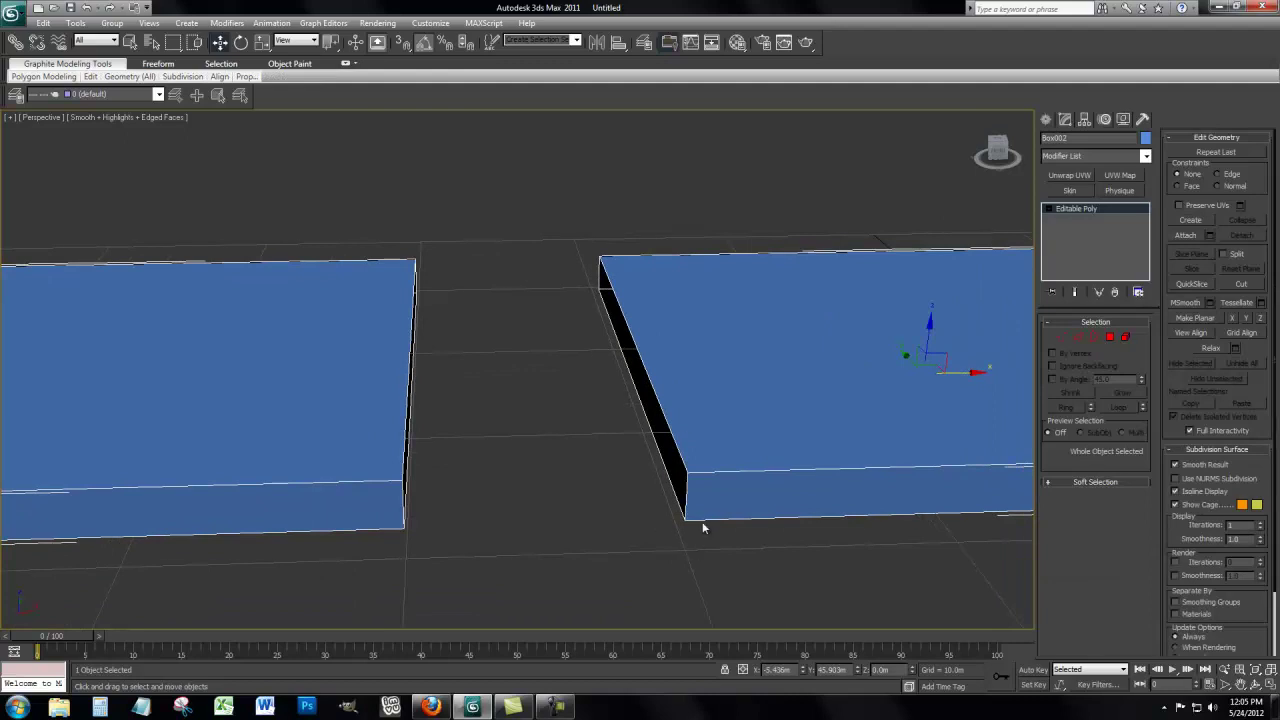
mouse_move(703, 527)
middle_mouse_down()
mouse_move(686, 509)
mouse_move(600, 531)
mouse_move(674, 526)
mouse_move(715, 540)
middle_mouse_up()
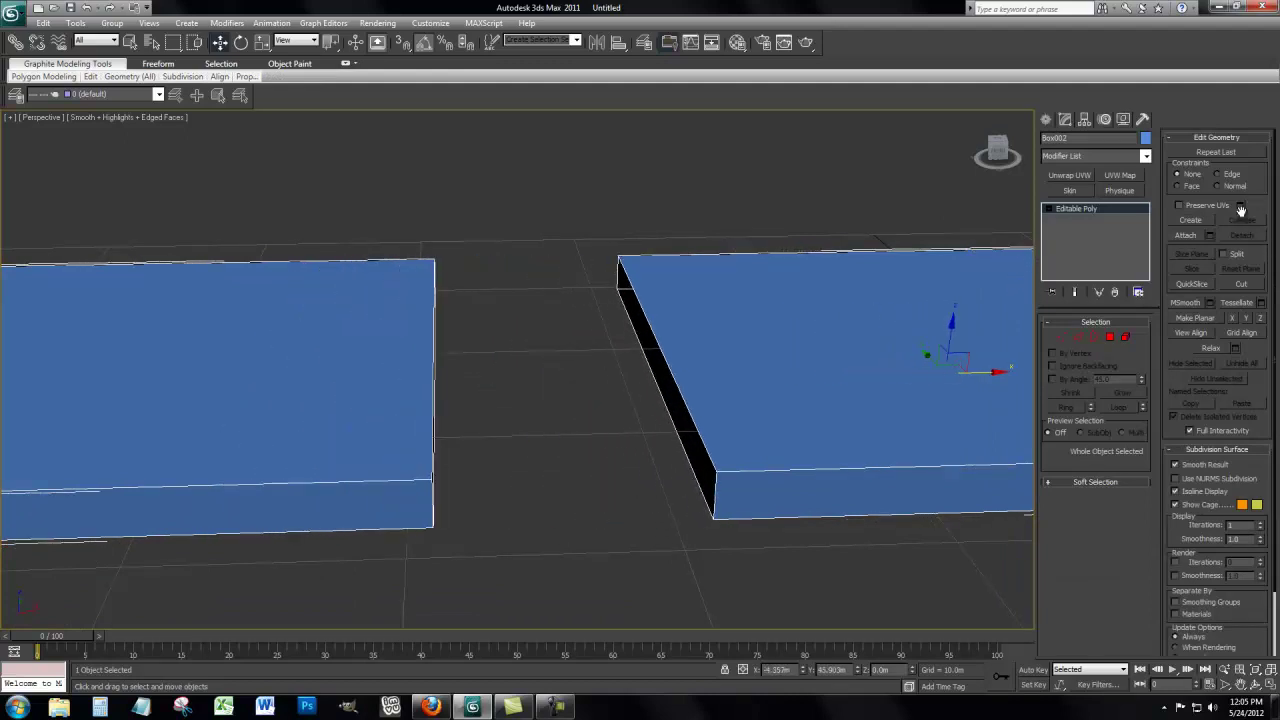
left_click(1061, 337)
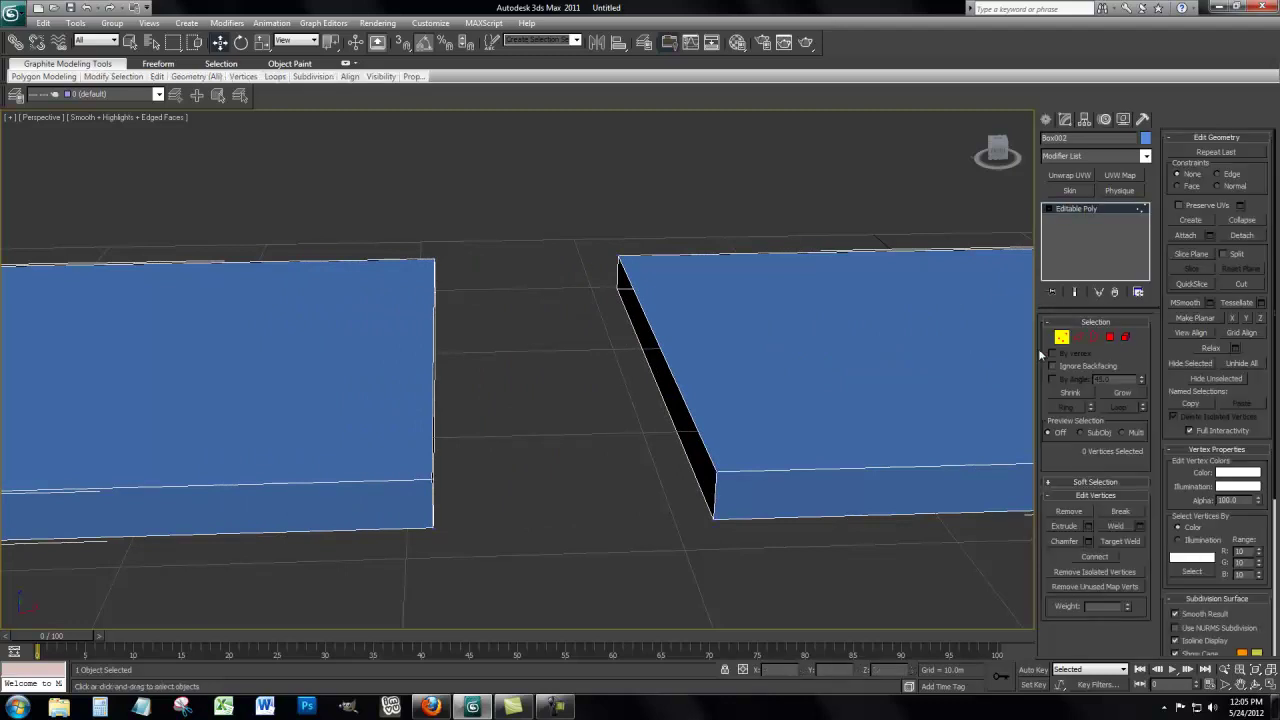
left_click(715, 519)
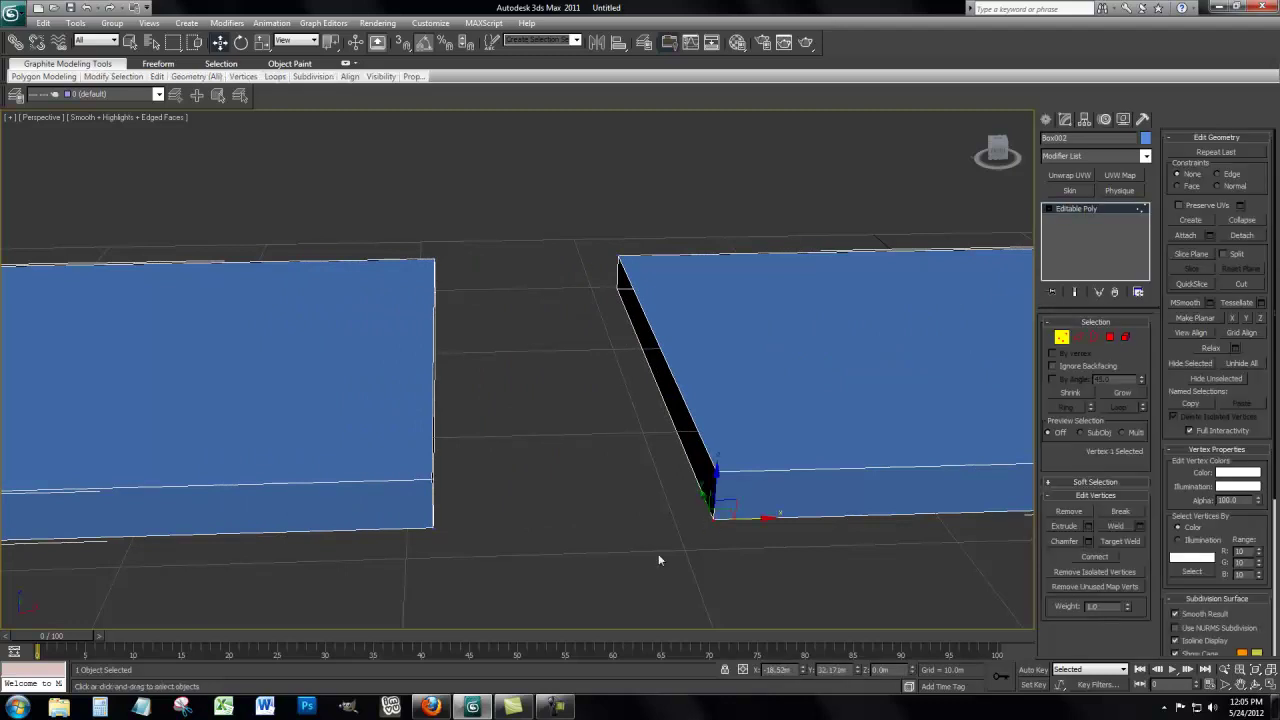
left_click(432, 527, "ctrl")
left_click(1242, 222)
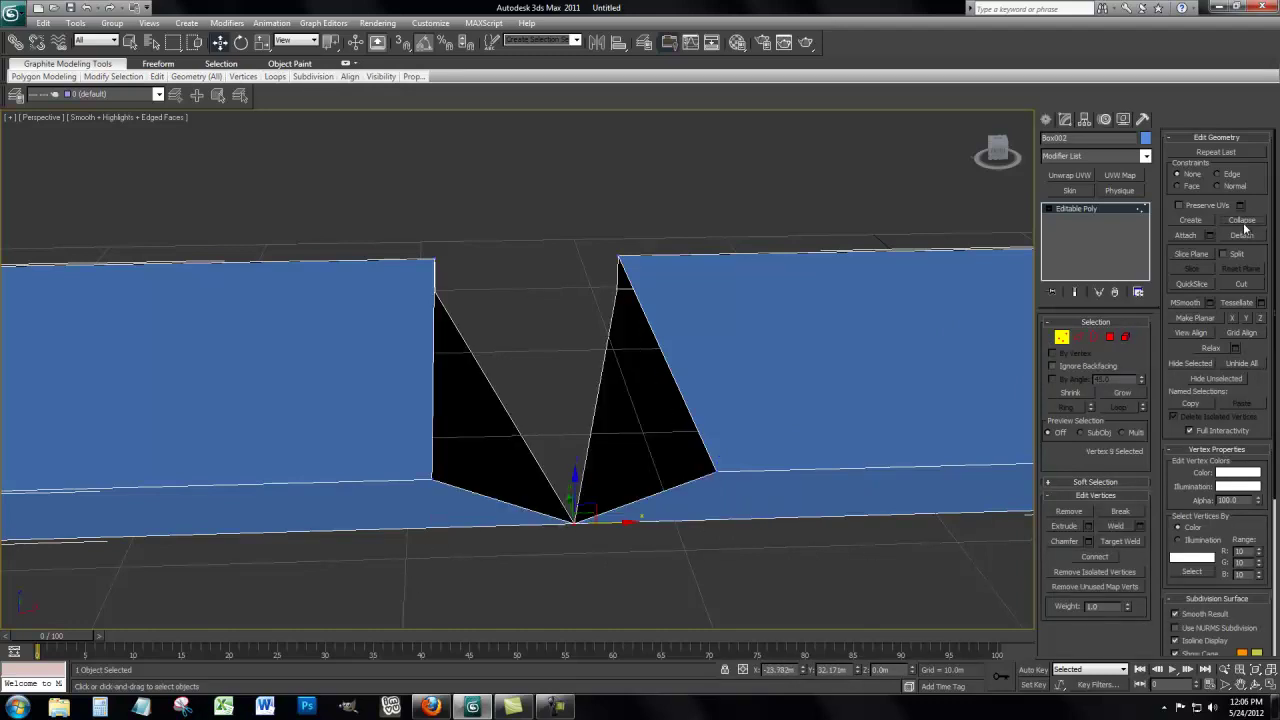
Collapse the two facing upper front corner vertices of the boxes into one.
left_click(718, 472)
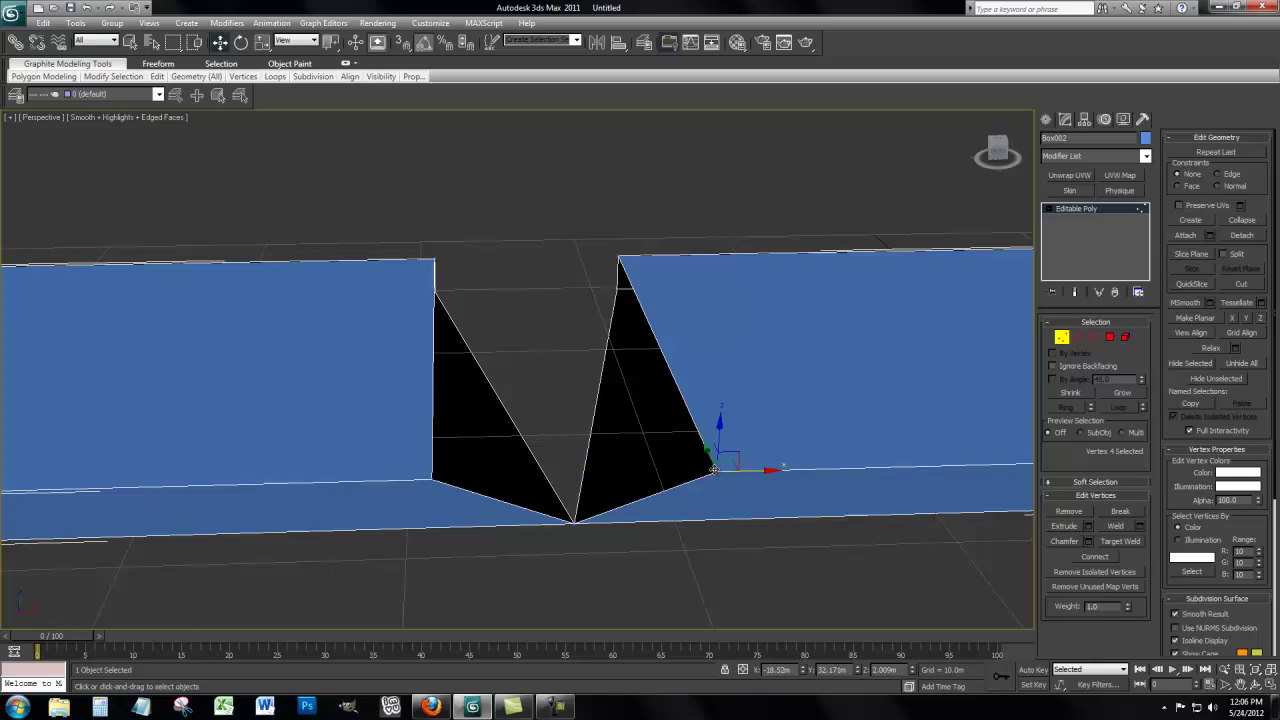
left_click(430, 478, "ctrl")
left_click(1242, 220)
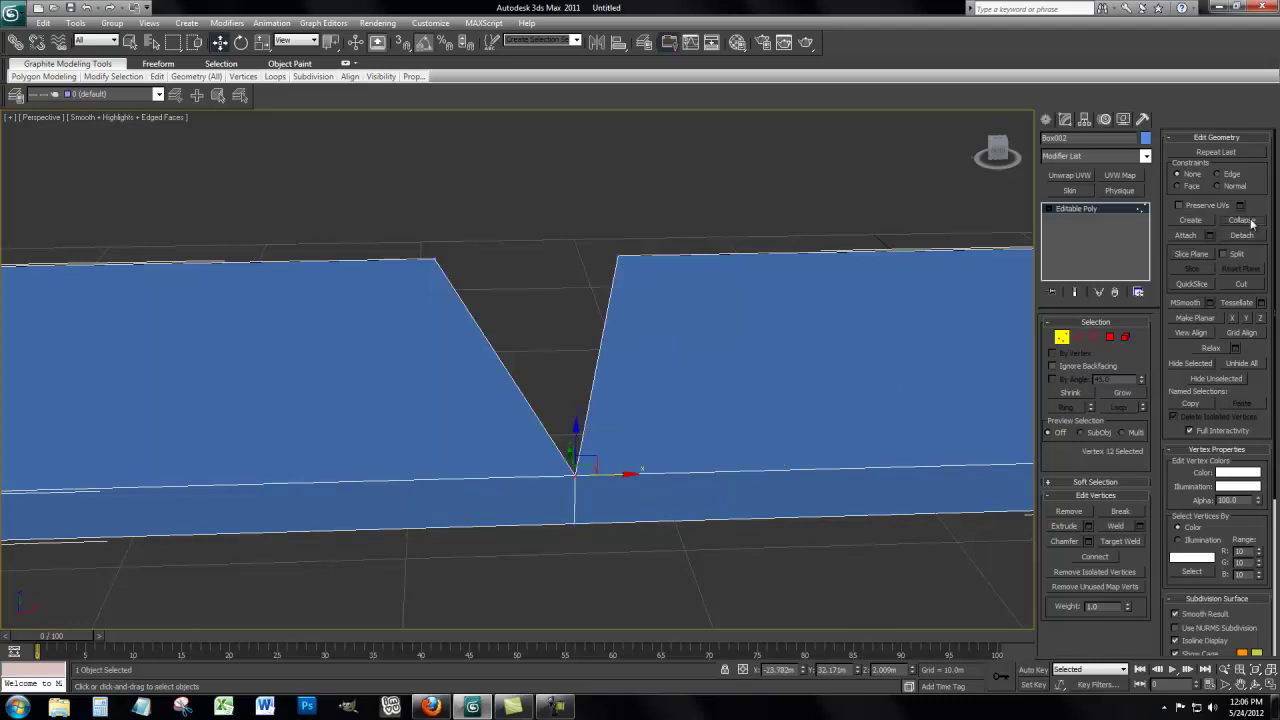
scroll(561, 503, "down", 4)
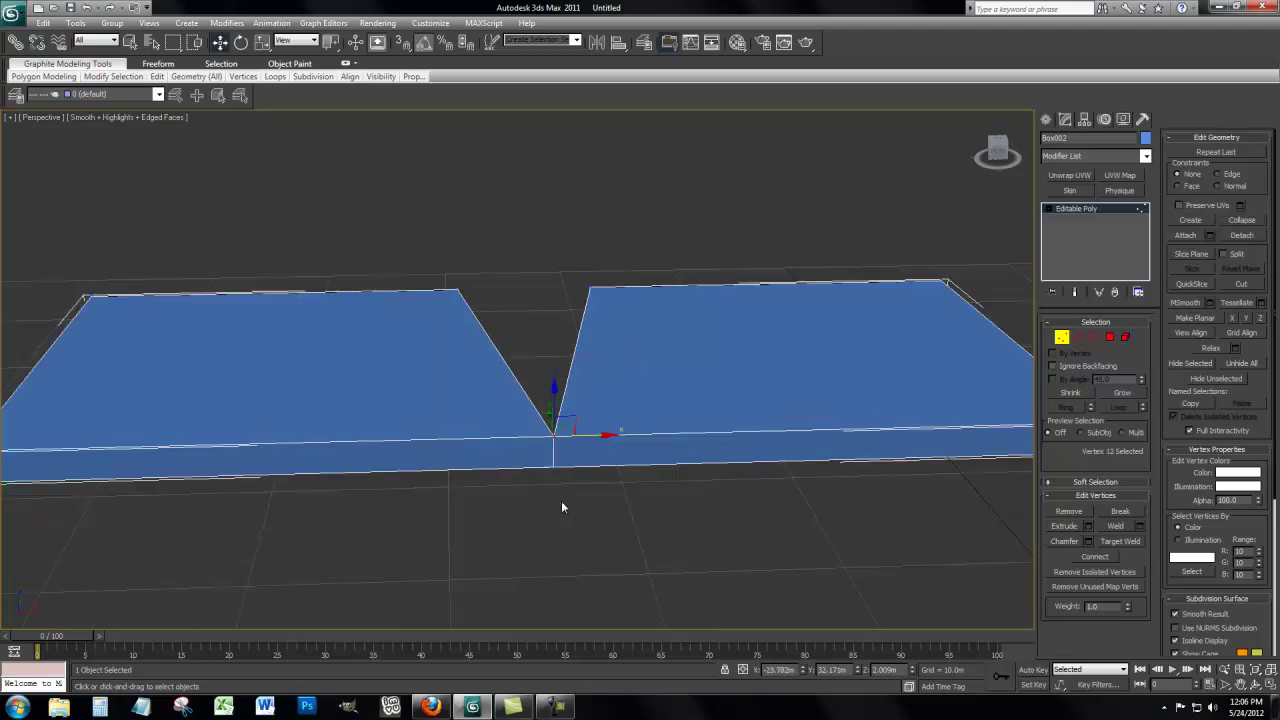
scroll(561, 503, "up", 4)
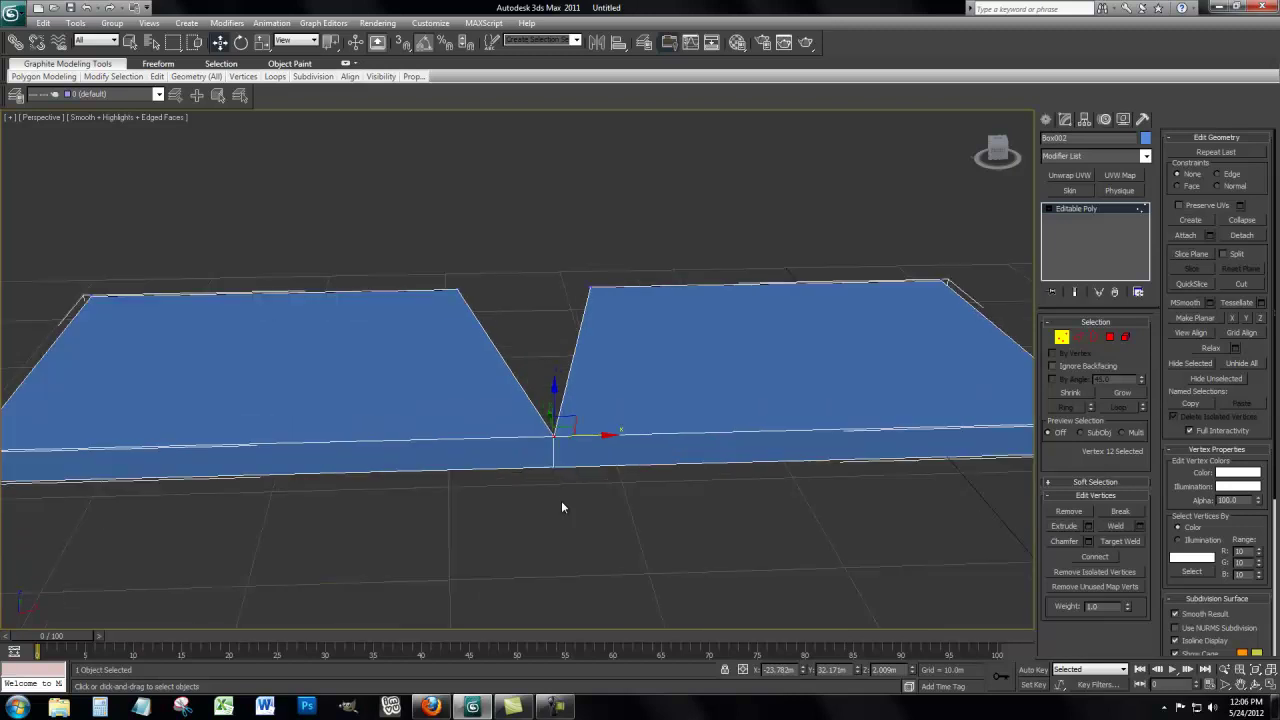
Collapse the two facing upper rear corner vertices to close the gap along the top.
left_click(456, 289)
left_click(594, 292, "ctrl")
left_click(1240, 221)
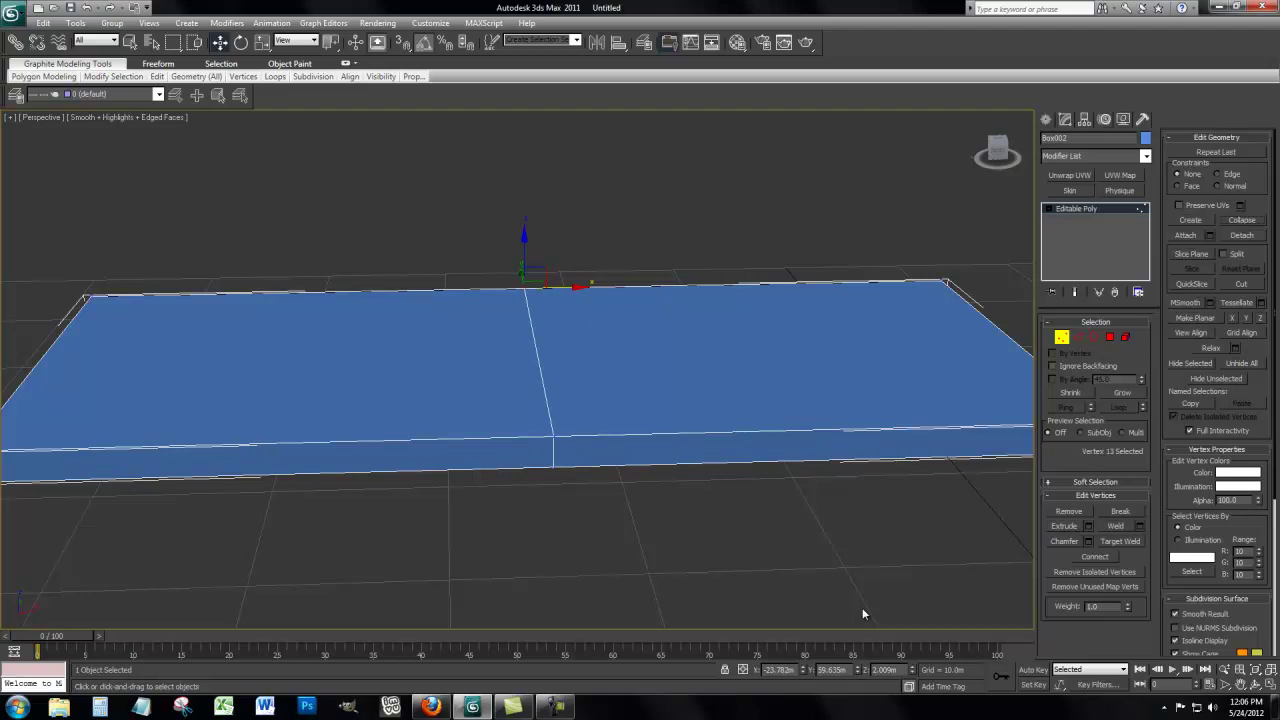
scroll(740, 520, "down", 1)
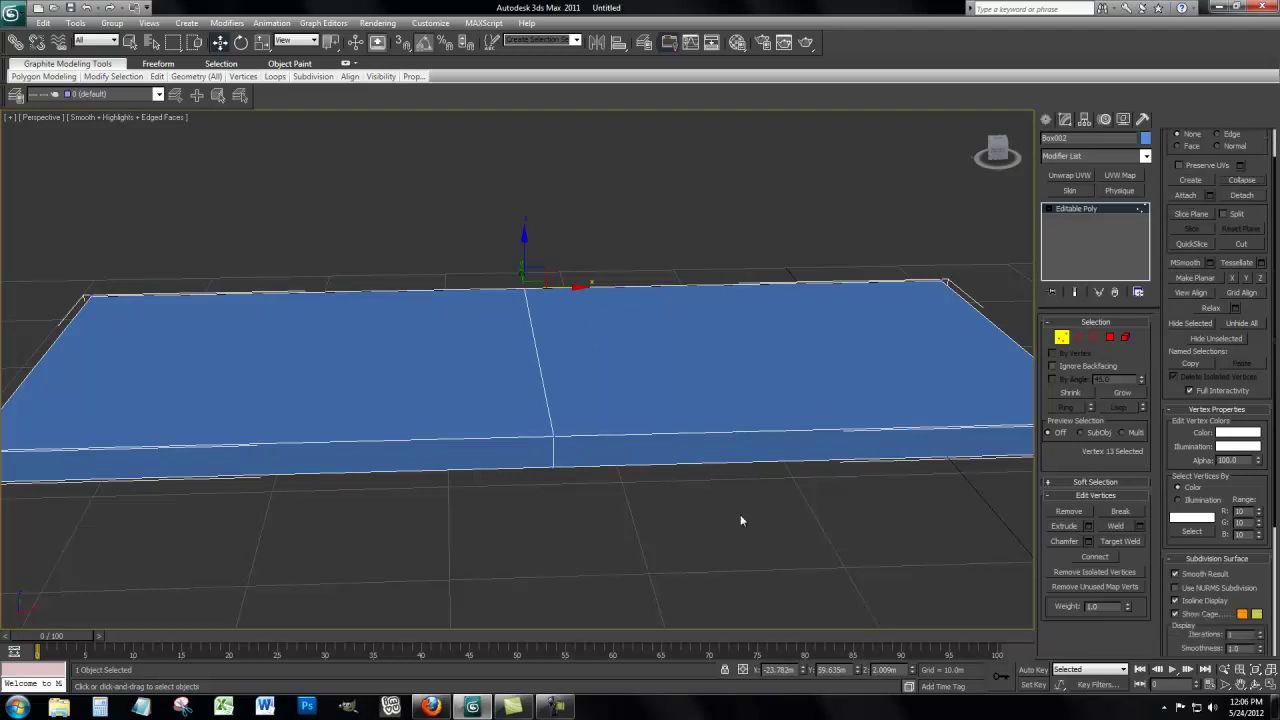
Undo all the vertex collapses back to the two separate open boxes.
key("ctrl+z")
key("ctrl+z")
key("ctrl+z")
key("ctrl+z")
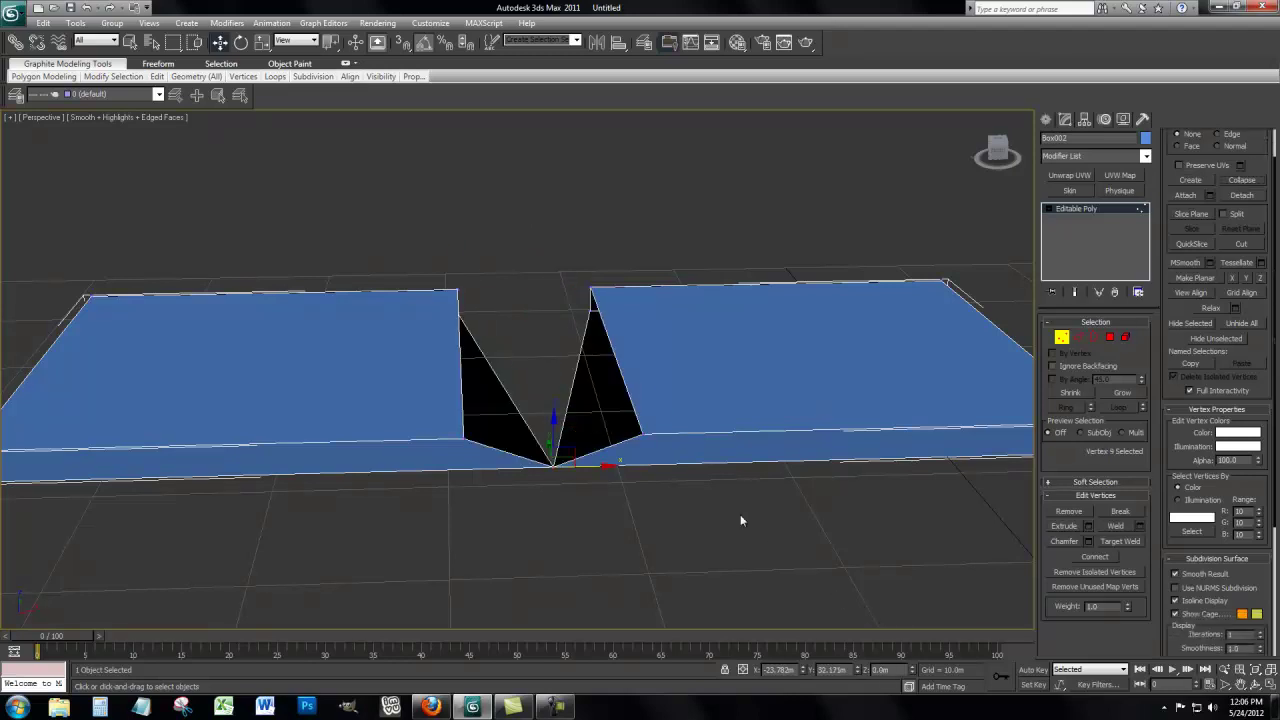
key("ctrl+z")
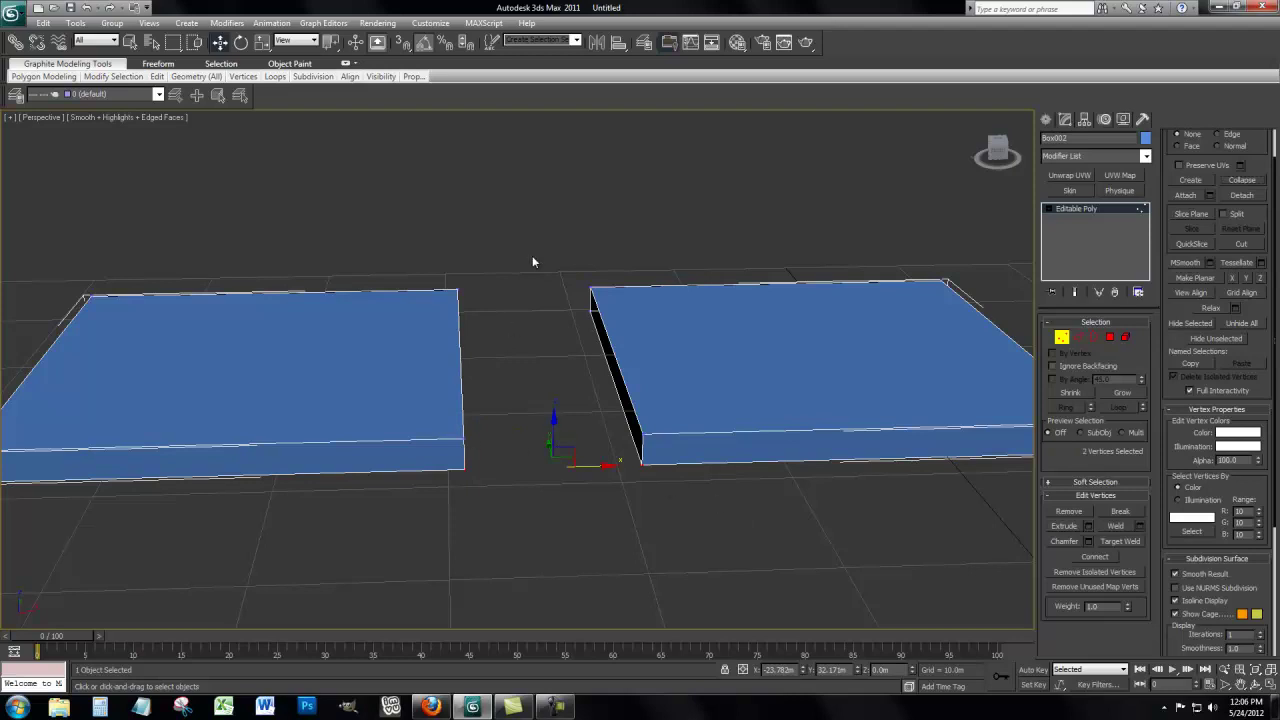
Select only the eight edges around both facing openings at edge level and bridge them together.
left_click(1077, 337)
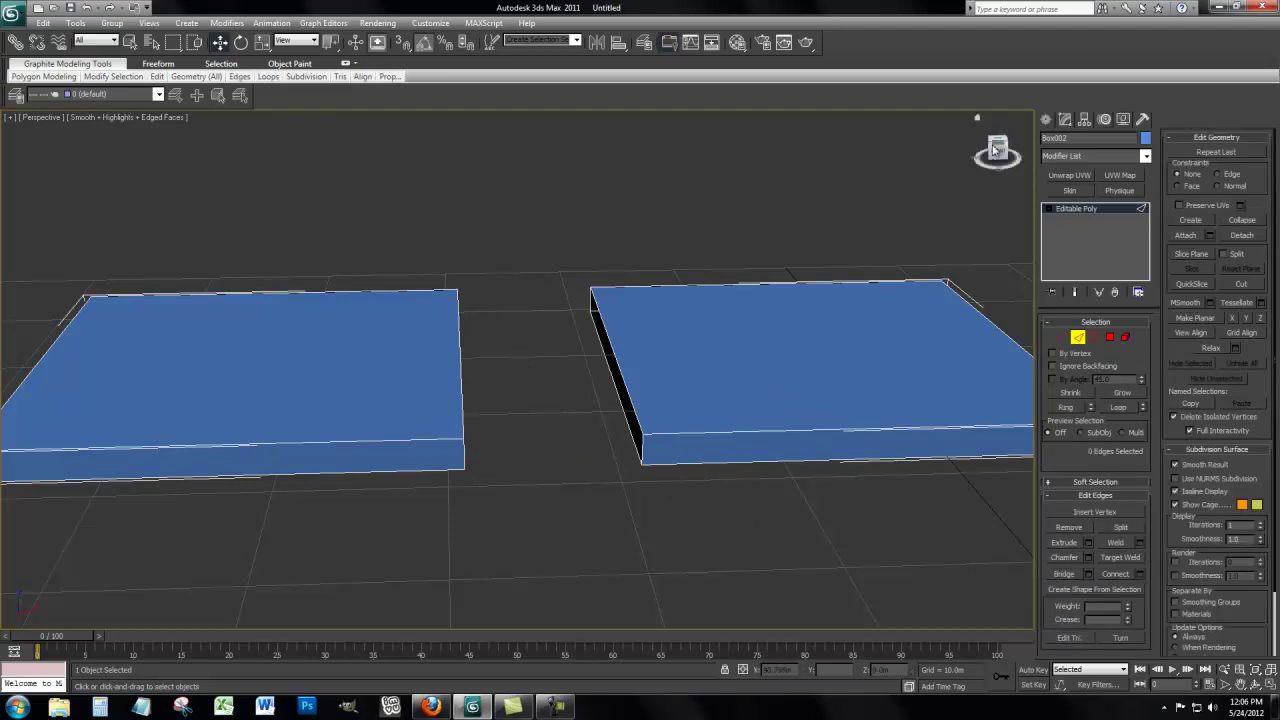
left_click_drag(995, 152, 982, 157)
left_click_drag(412, 254, 667, 517)
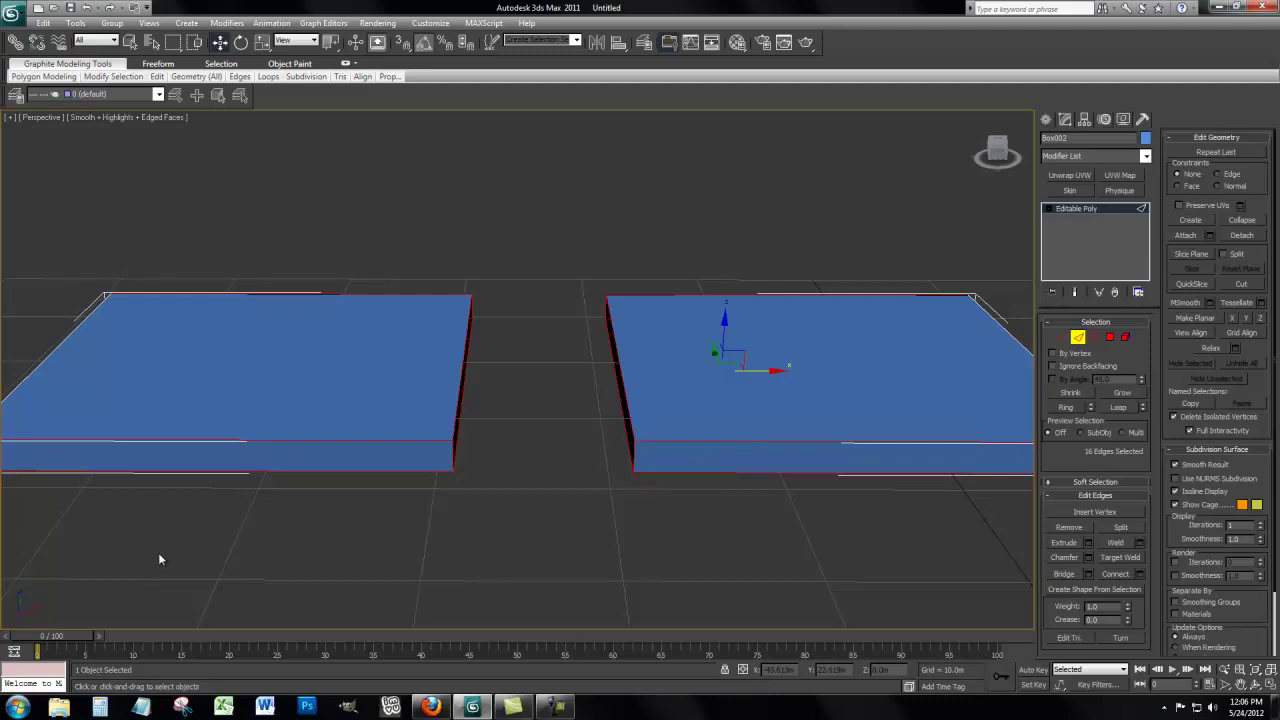
left_click_drag(158, 559, 366, 222, "alt")
left_click_drag(812, 603, 982, 123, "alt")
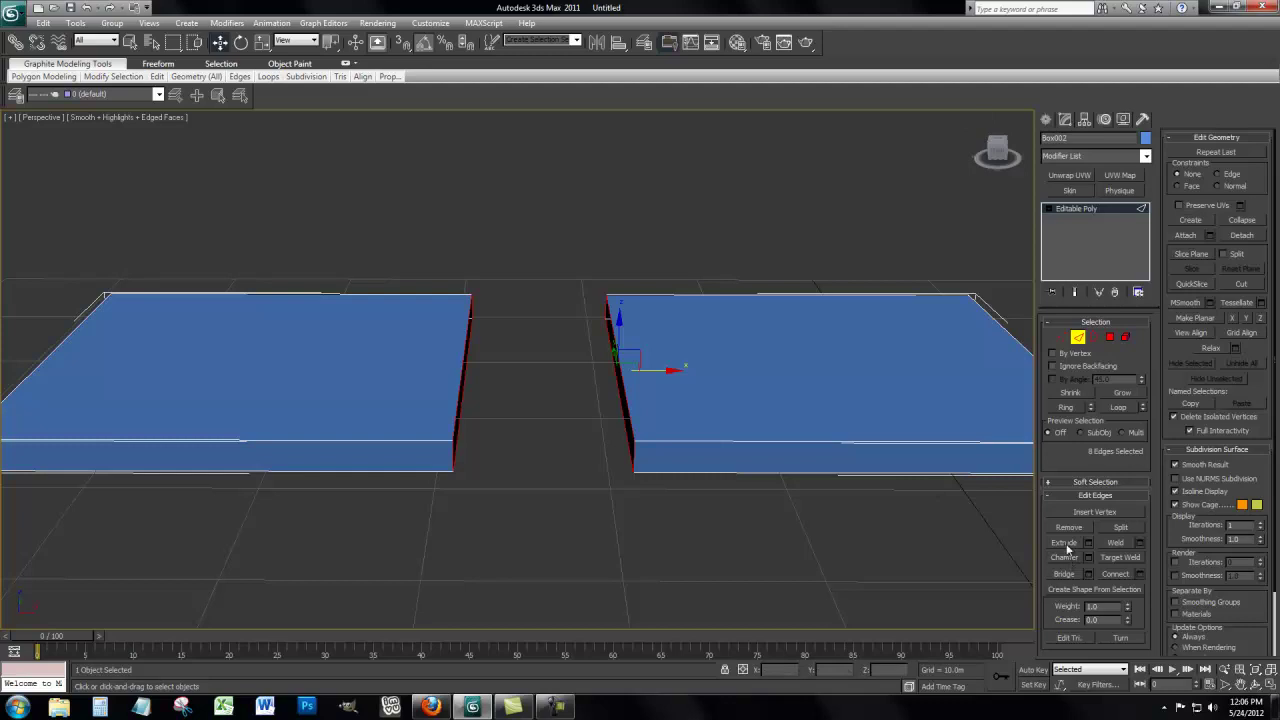
left_click(1063, 574)
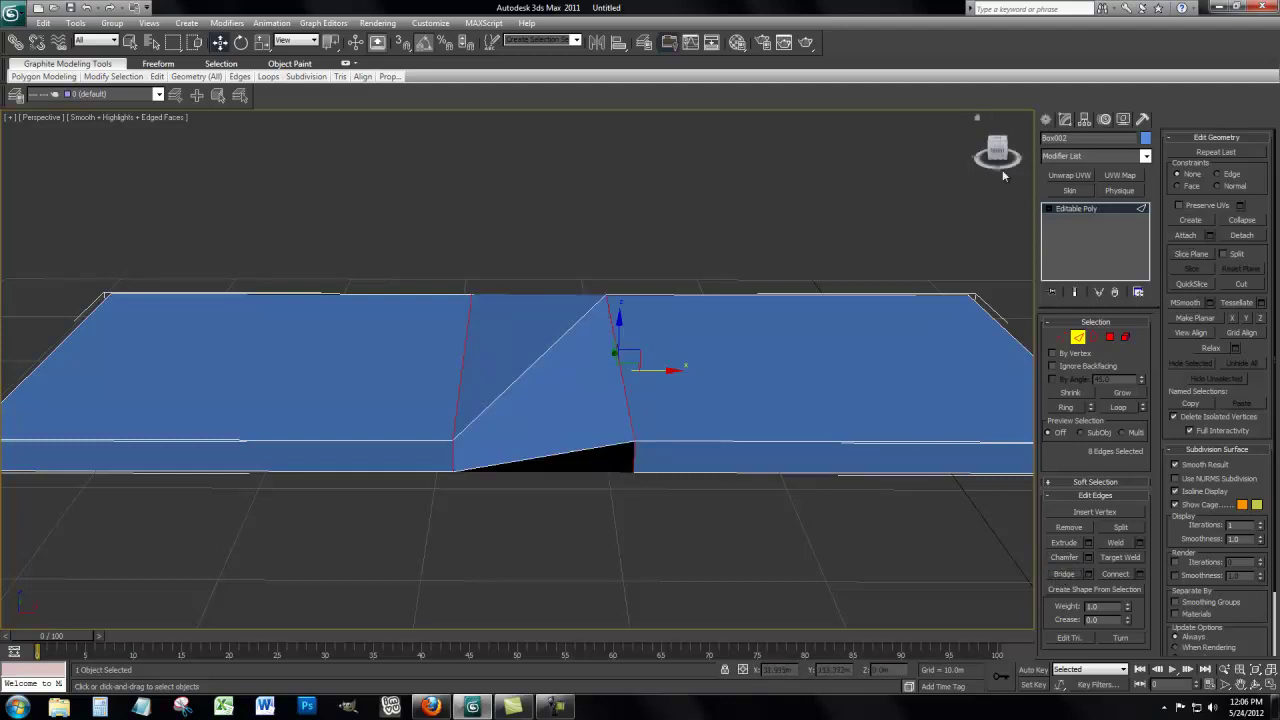
left_click_drag(998, 159, 1026, 165)
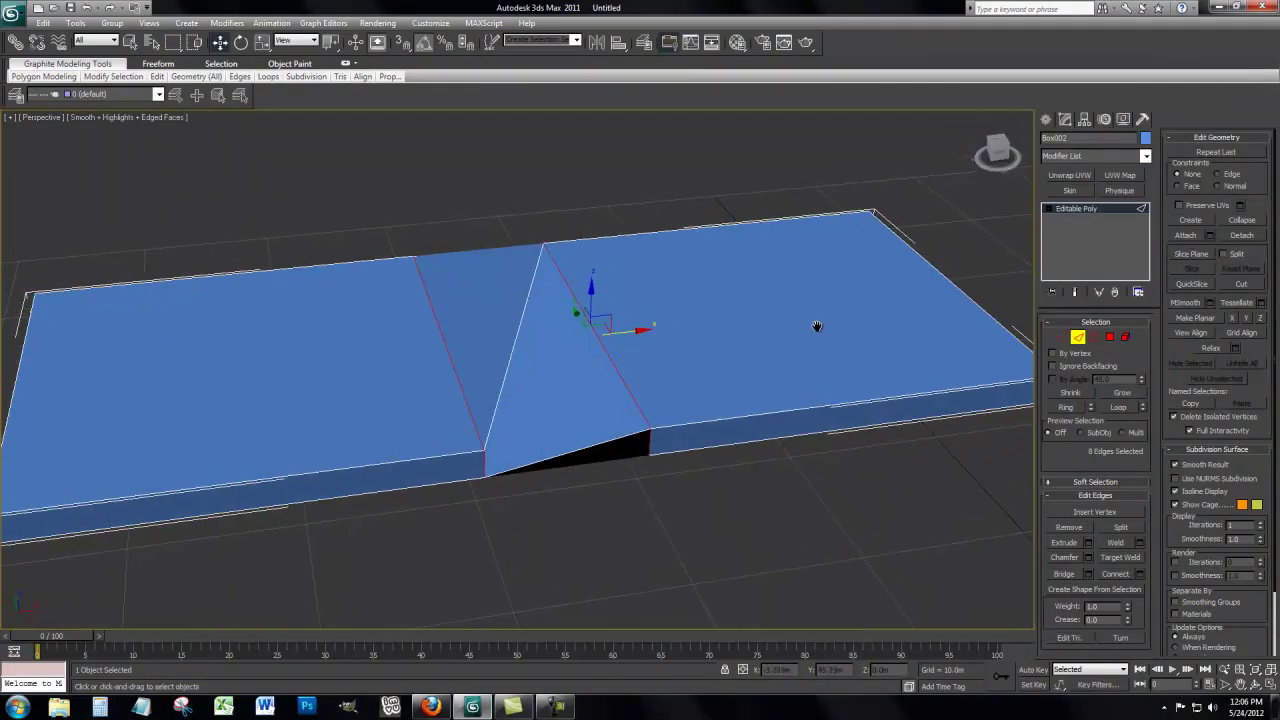
Undo the bridge between the two openings and clear the edge selection.
key("ctrl+z")
left_click(609, 360)
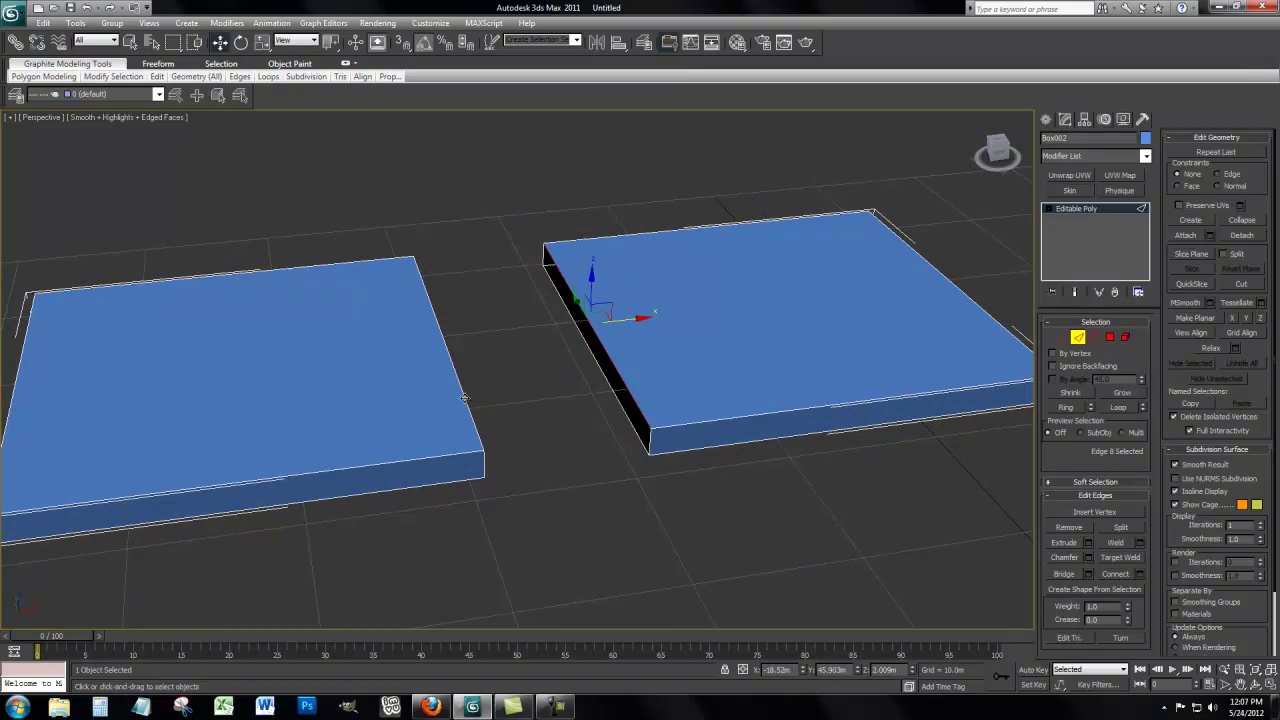
left_click(522, 385)
scroll(525, 383, "up", 3)
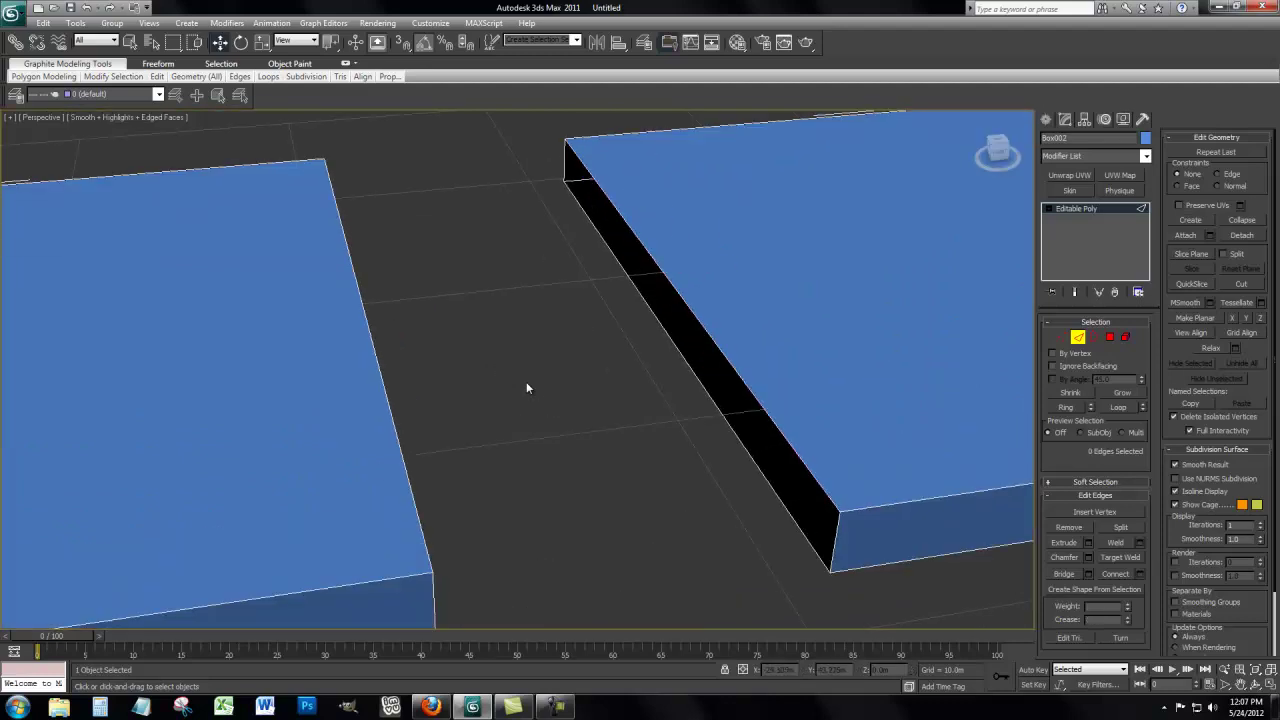
Select the facing upper edges of the two open boxes and bridge them to span the top of the gap.
left_click(399, 448)
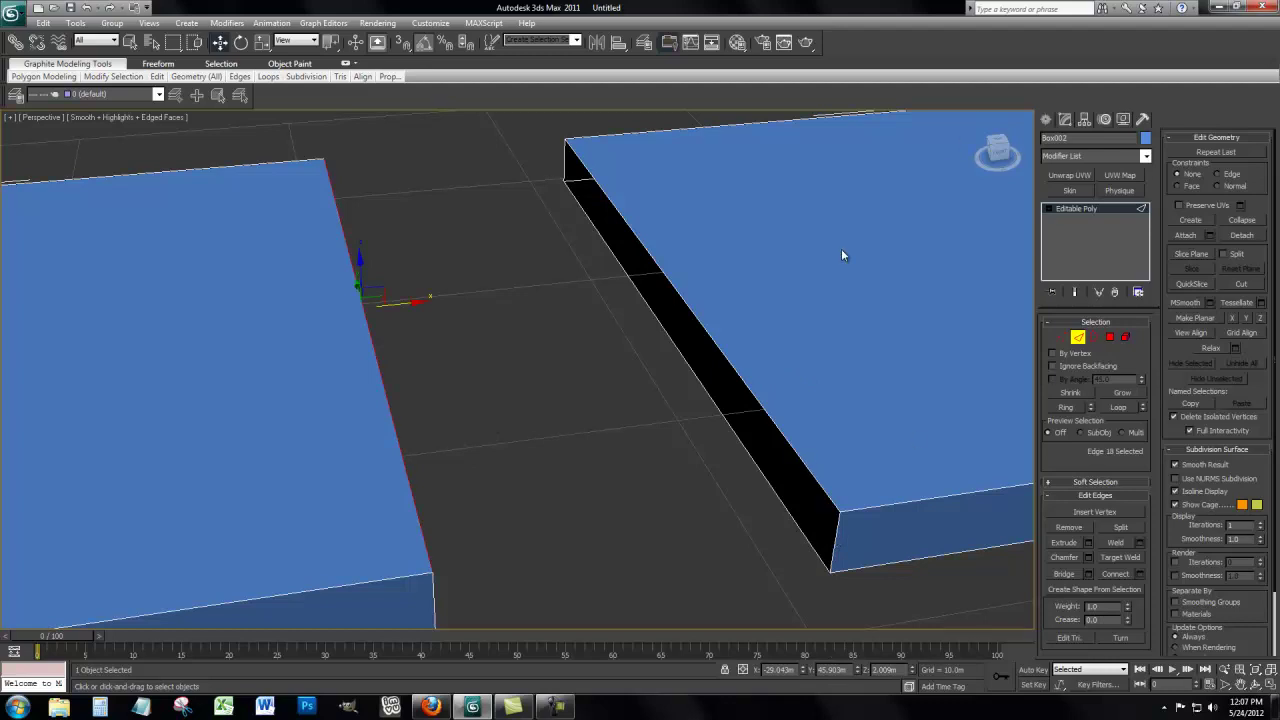
left_click_drag(841, 255, 661, 349)
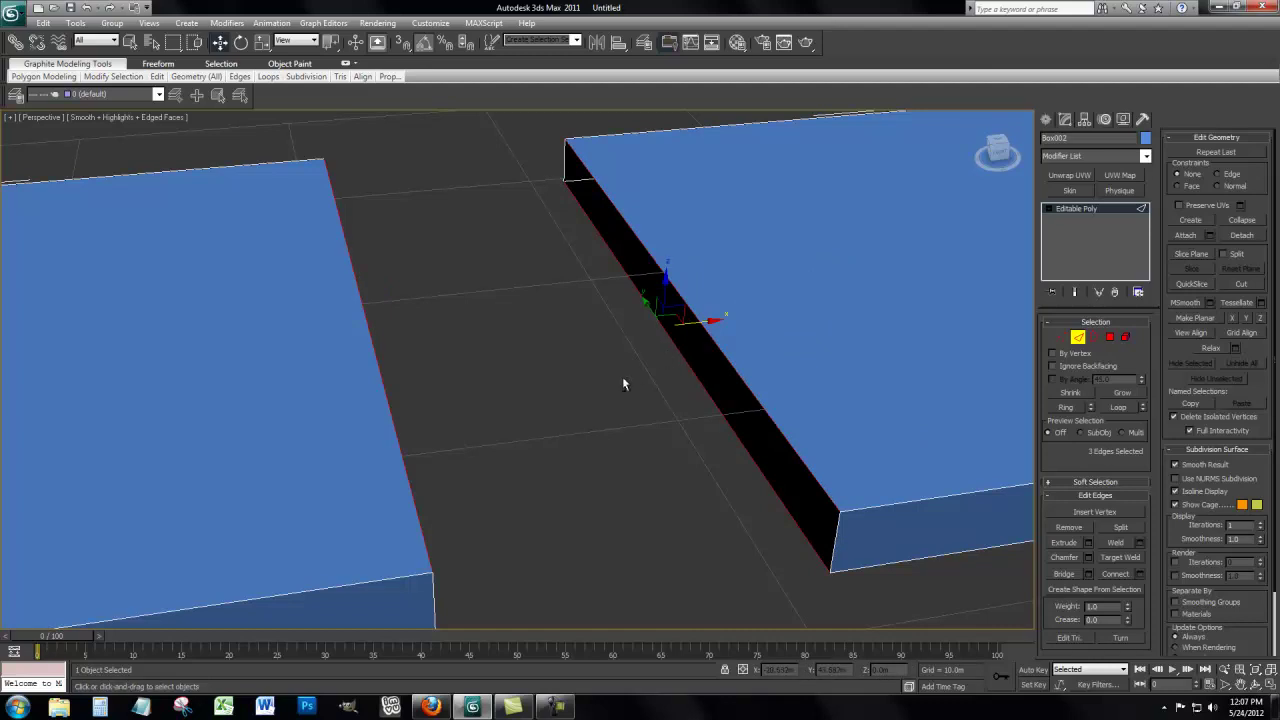
left_click_drag(702, 340, 699, 347)
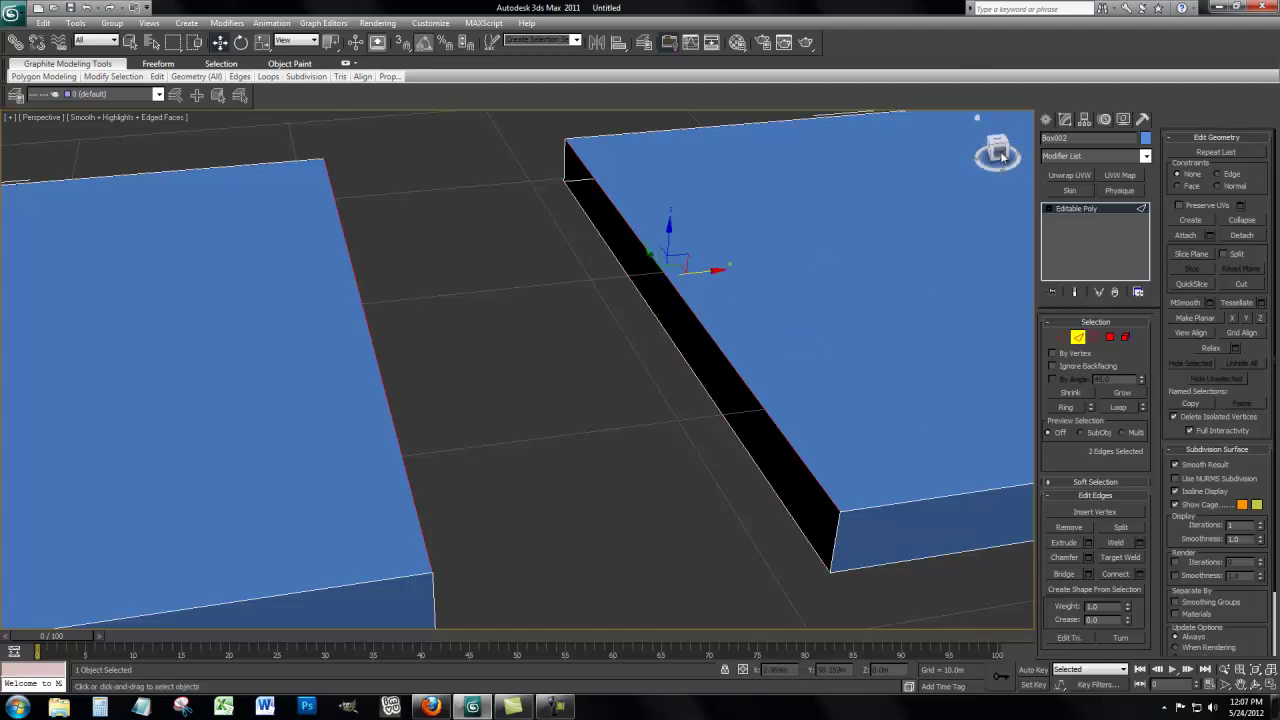
mouse_move(999, 149)
left_mouse_down()
mouse_move(934, 129)
mouse_move(986, 139)
left_mouse_up()
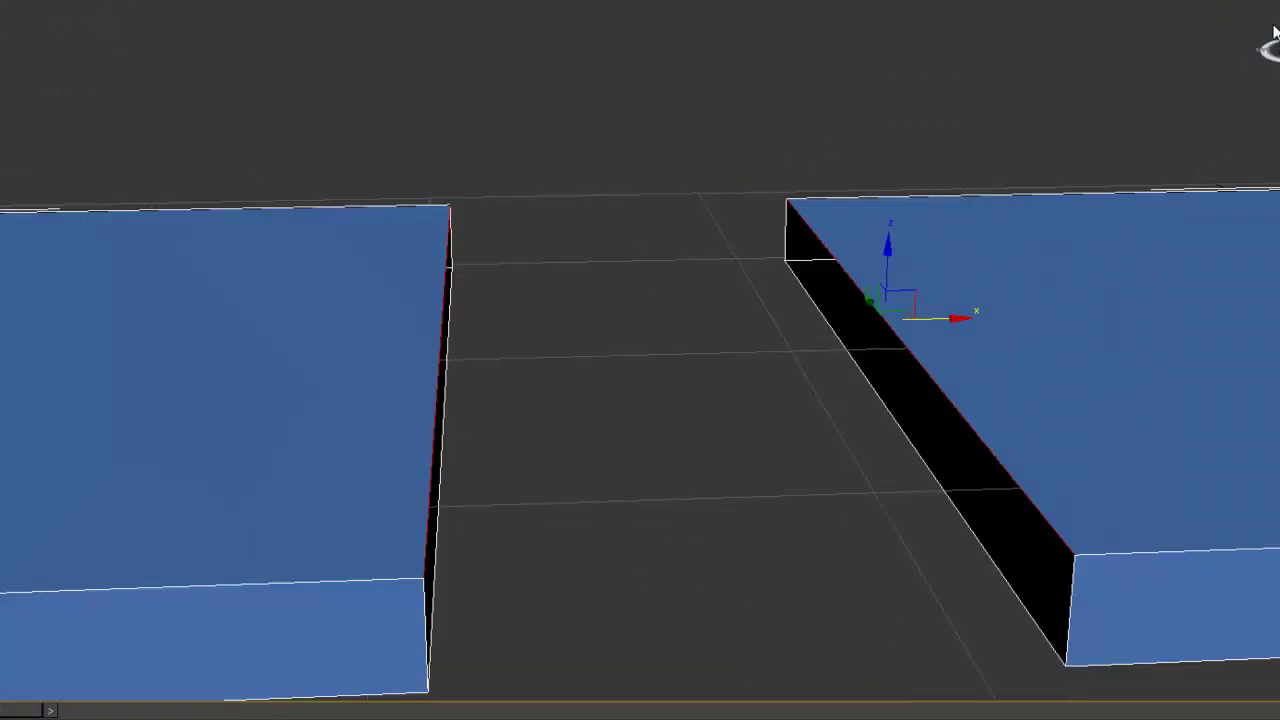
left_click_drag(1274, 27, 1279, 60)
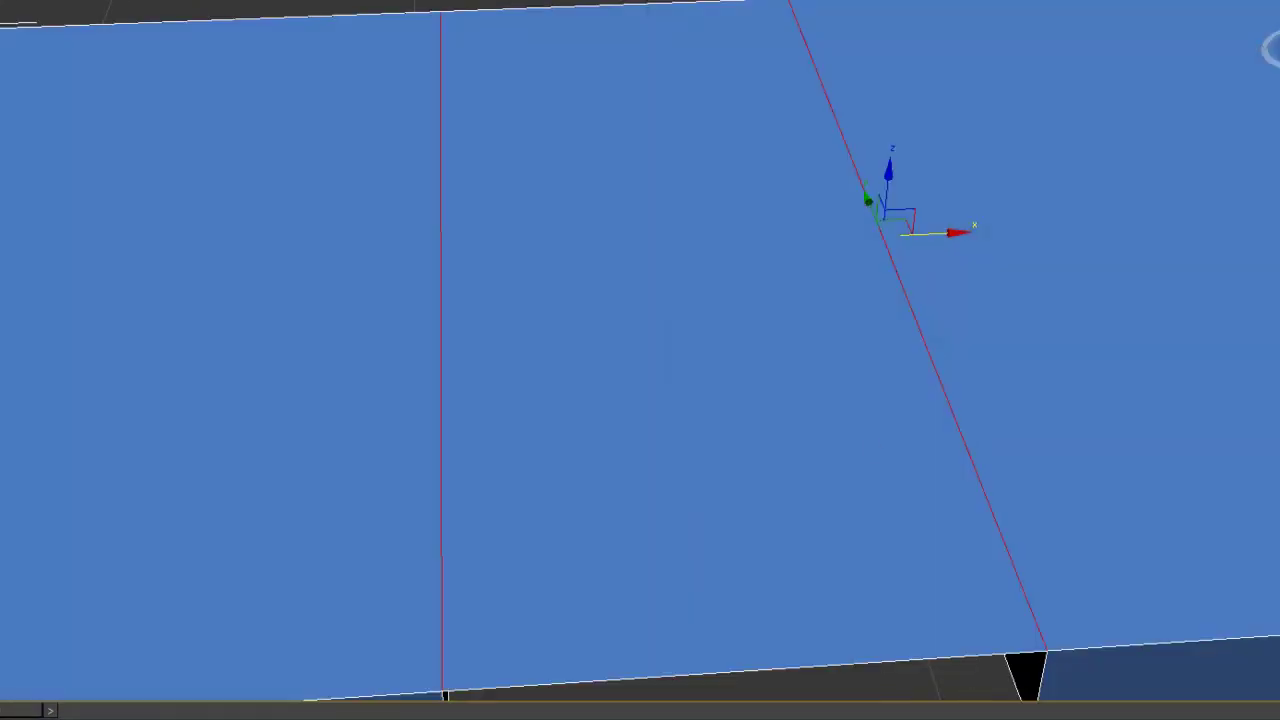
middle_click_drag(872, 440, 872, 431)
scroll(872, 430, "down", 3)
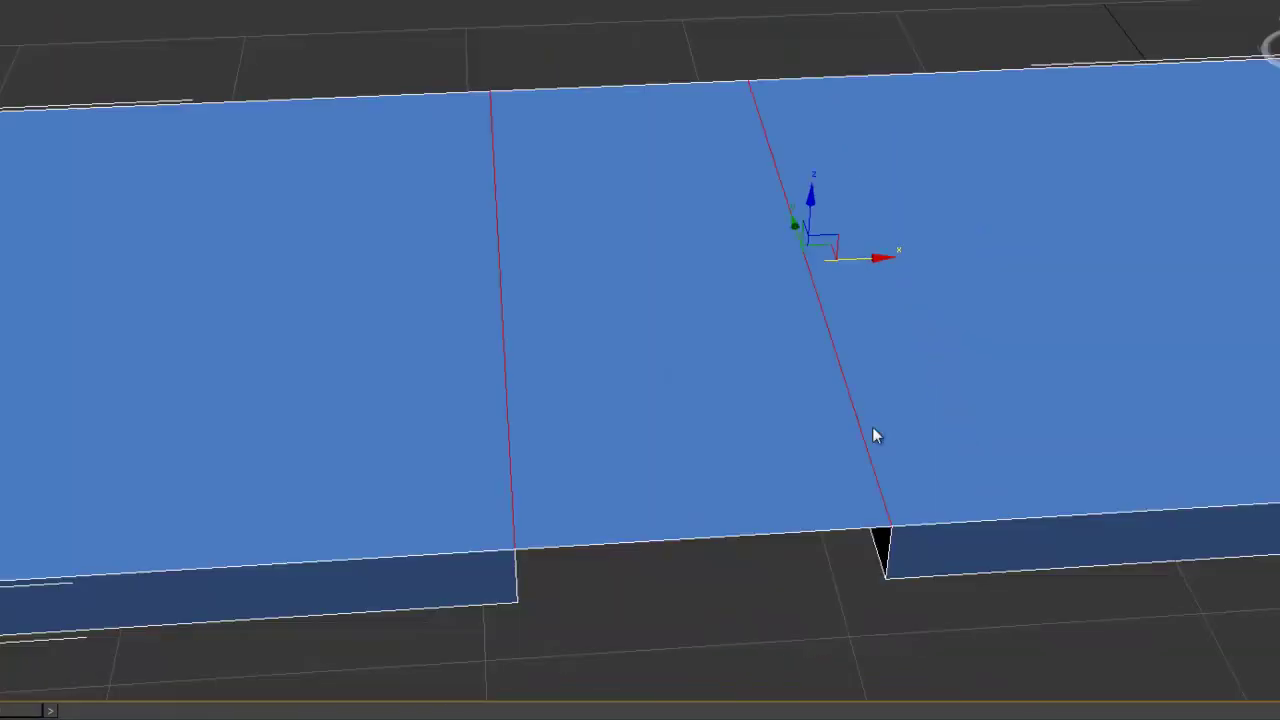
Select the two facing vertical edges at the front of the gap and bridge them to close the front side.
mouse_move(1268, 46)
left_mouse_down()
mouse_move(1249, 9)
mouse_move(1233, 10)
mouse_move(1272, 50)
mouse_move(1231, 9)
mouse_move(1279, 12)
mouse_move(1279, 28)
left_mouse_up()
left_click(1275, 30)
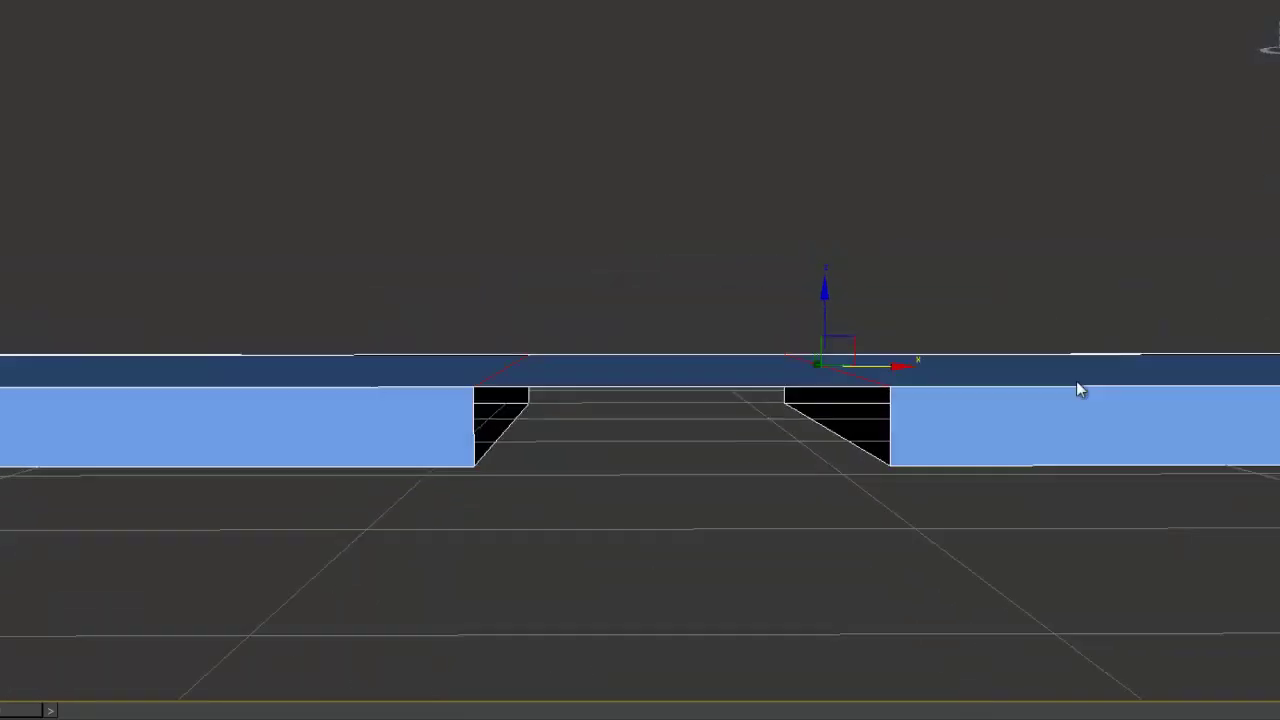
left_click(883, 414)
left_click(889, 411)
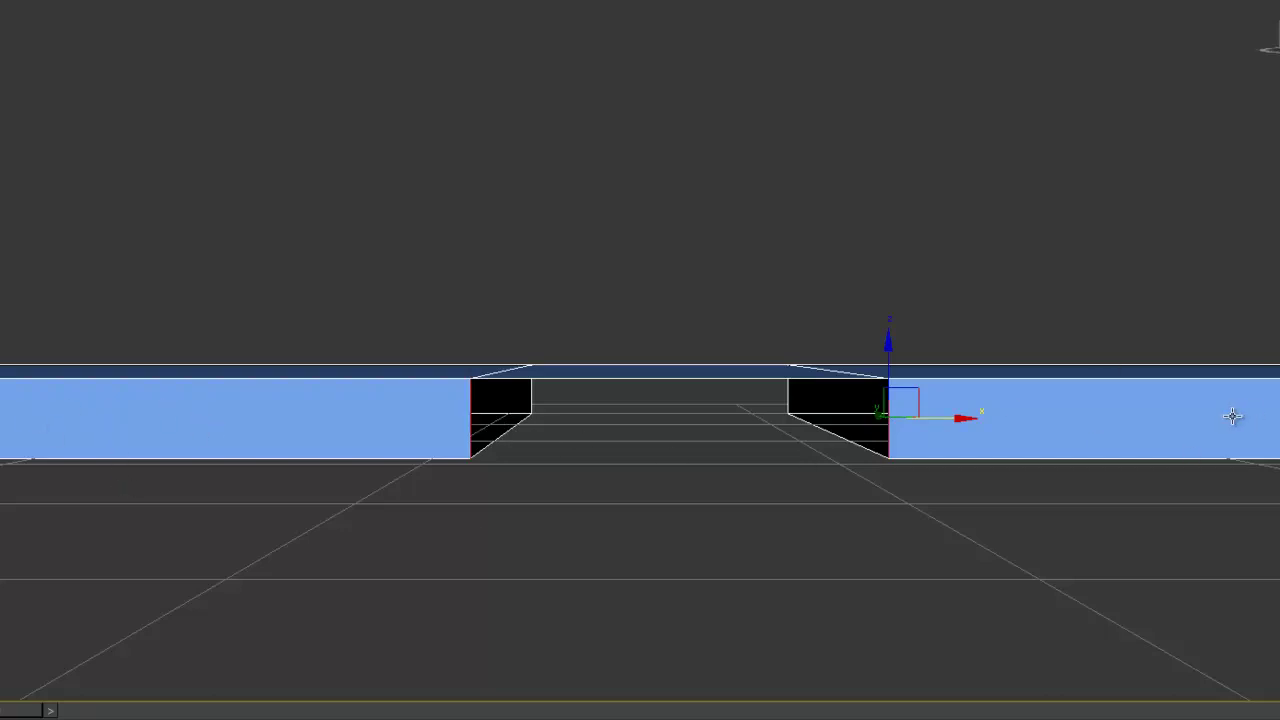
left_click(509, 423)
key("ctrl+z")
left_click(477, 427)
left_click(837, 443)
middle_click_drag(837, 443, 835, 510, "alt")
middle_click_drag(1152, 188, 1136, 298, "alt")
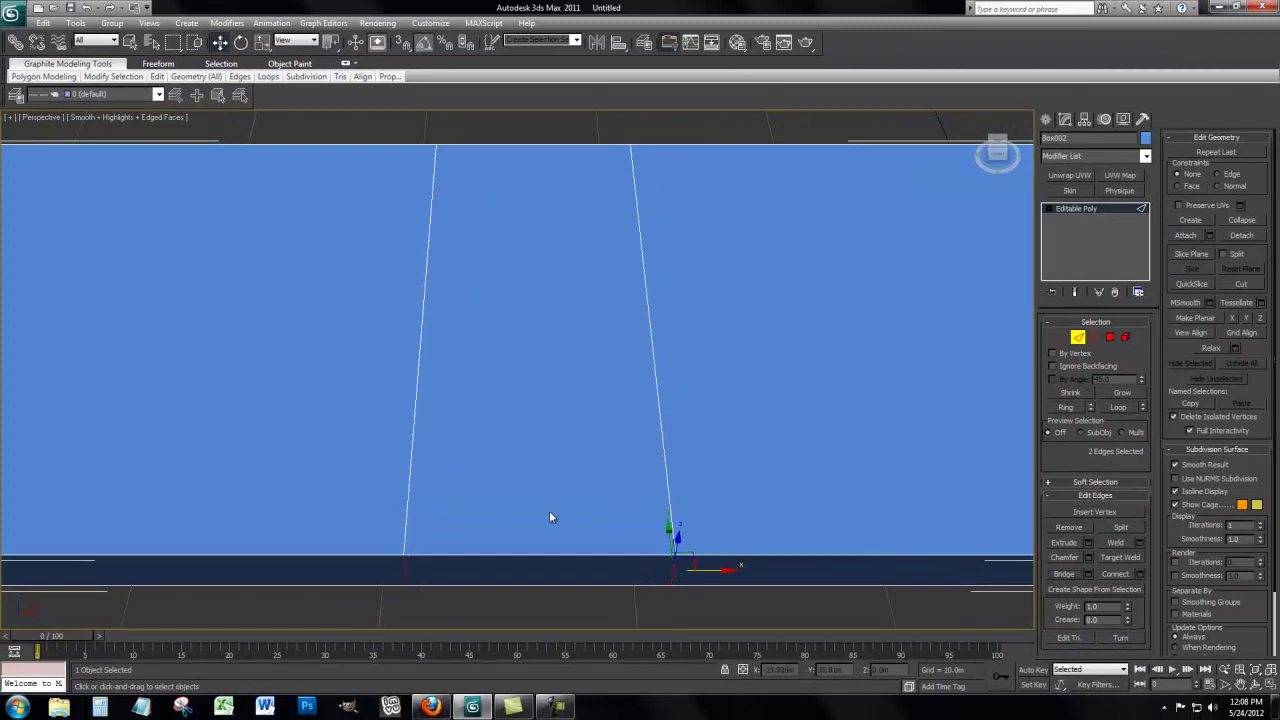
Clear the edge selection on the bridged boxes and leave edge level.
left_click_drag(505, 500, 579, 575)
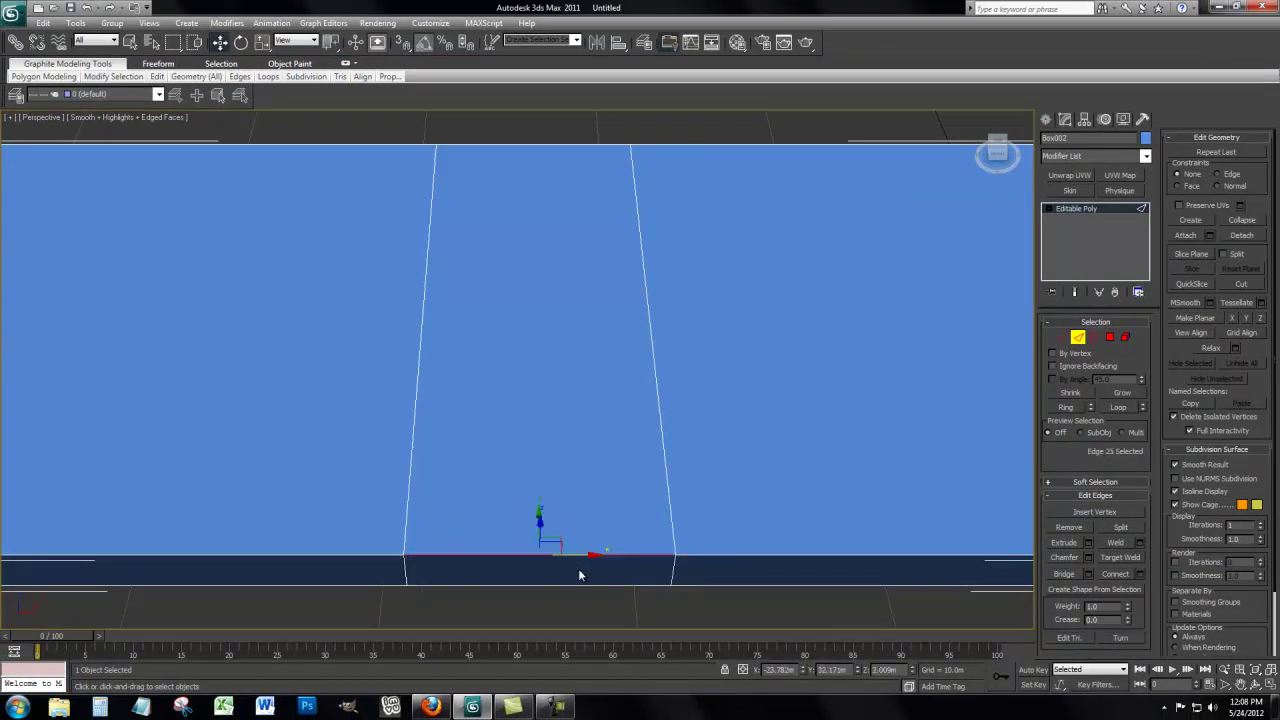
left_click(688, 503)
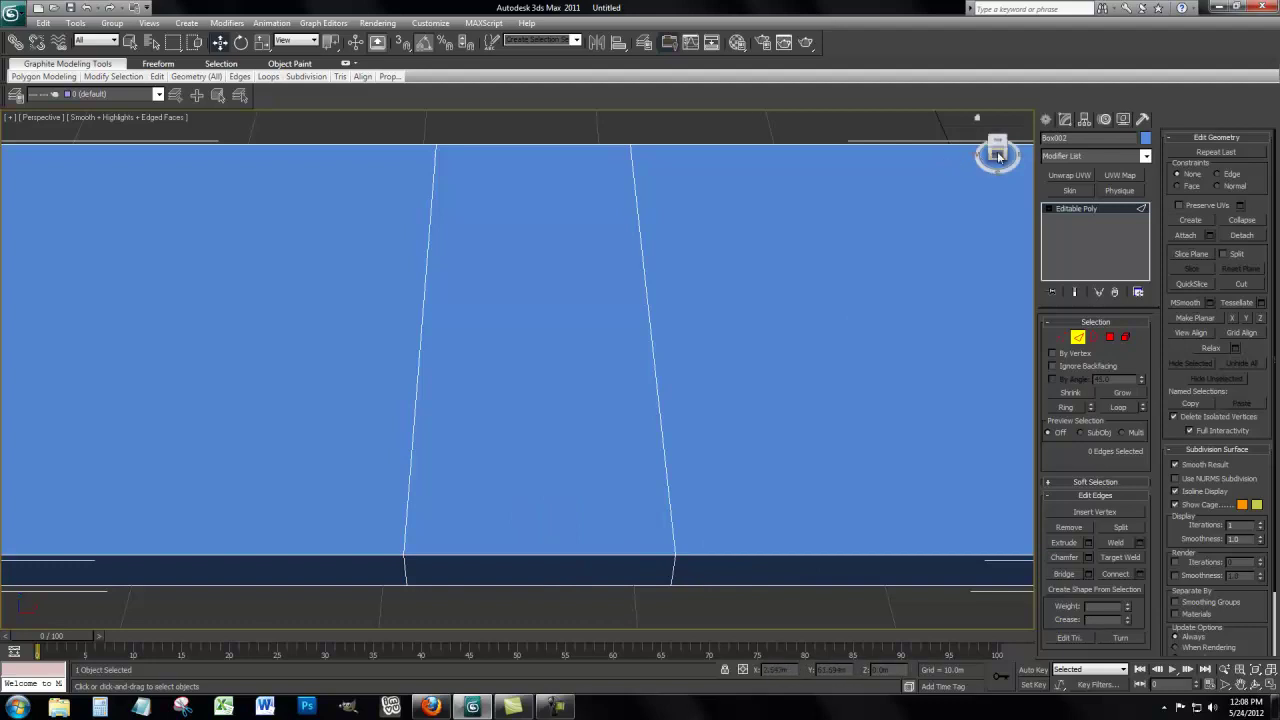
left_click_drag(997, 151, 10, 134)
middle_click_drag(9, 131, 332, 128, "alt")
scroll(823, 332, "down", 3)
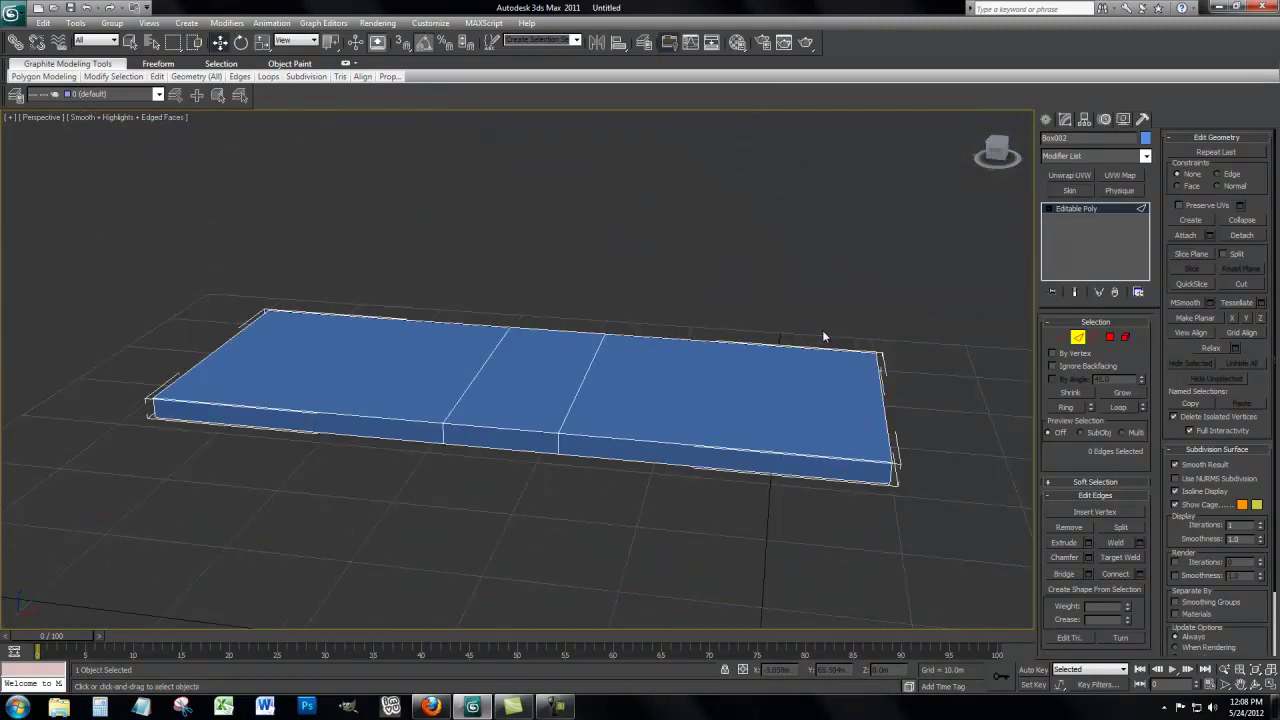
scroll(823, 332, "down", 3)
scroll(823, 332, "up", 3)
middle_click_drag(823, 332, 566, 334)
left_click(1078, 337)
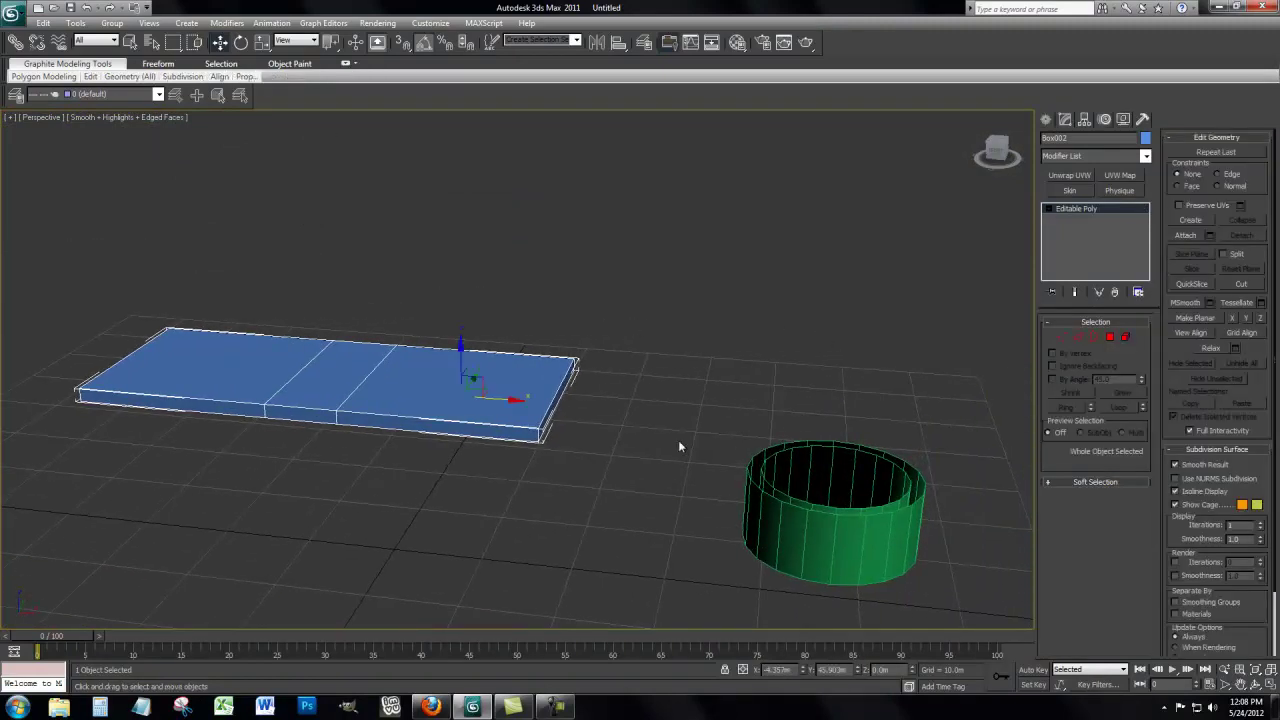
Select the green nested cylinders object.
middle_click_drag(663, 437, 490, 408)
middle_click_drag(826, 452, 823, 406)
scroll(823, 406, "up", 3)
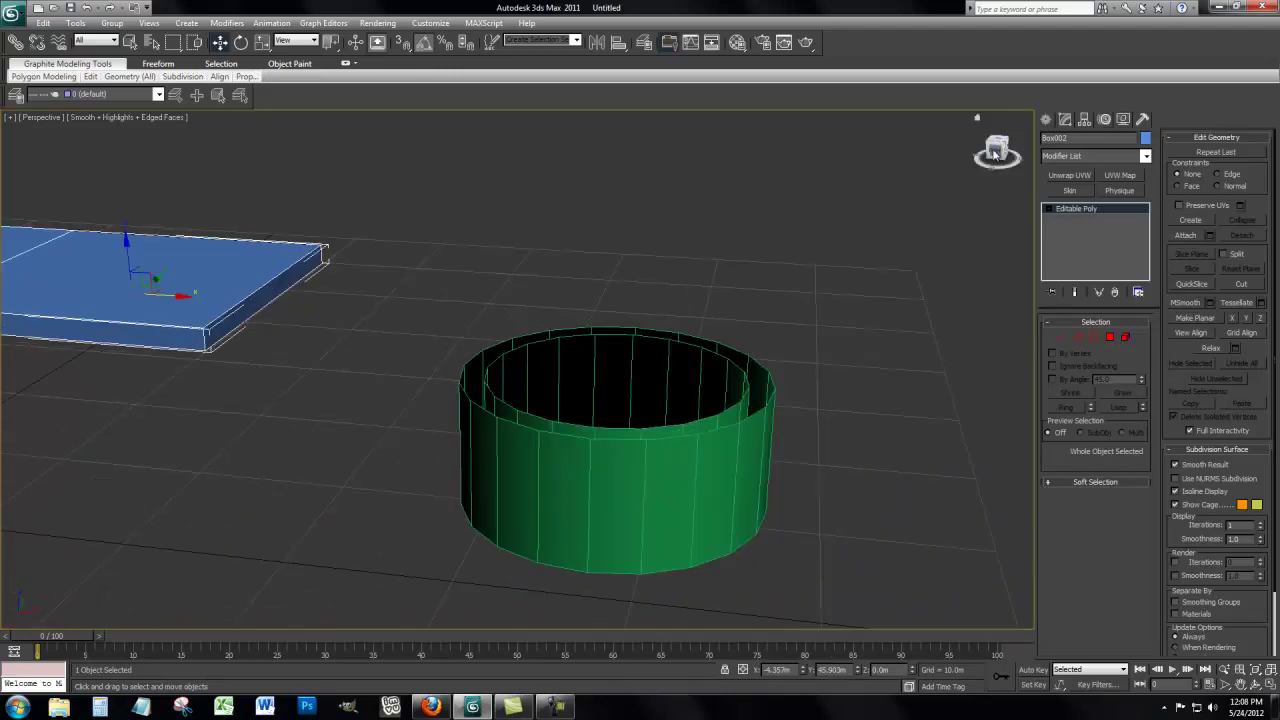
left_click_drag(995, 147, 1032, 152)
middle_click_drag(940, 234, 703, 214)
left_click(723, 238)
middle_click_drag(866, 292, 785, 271)
left_click(641, 441)
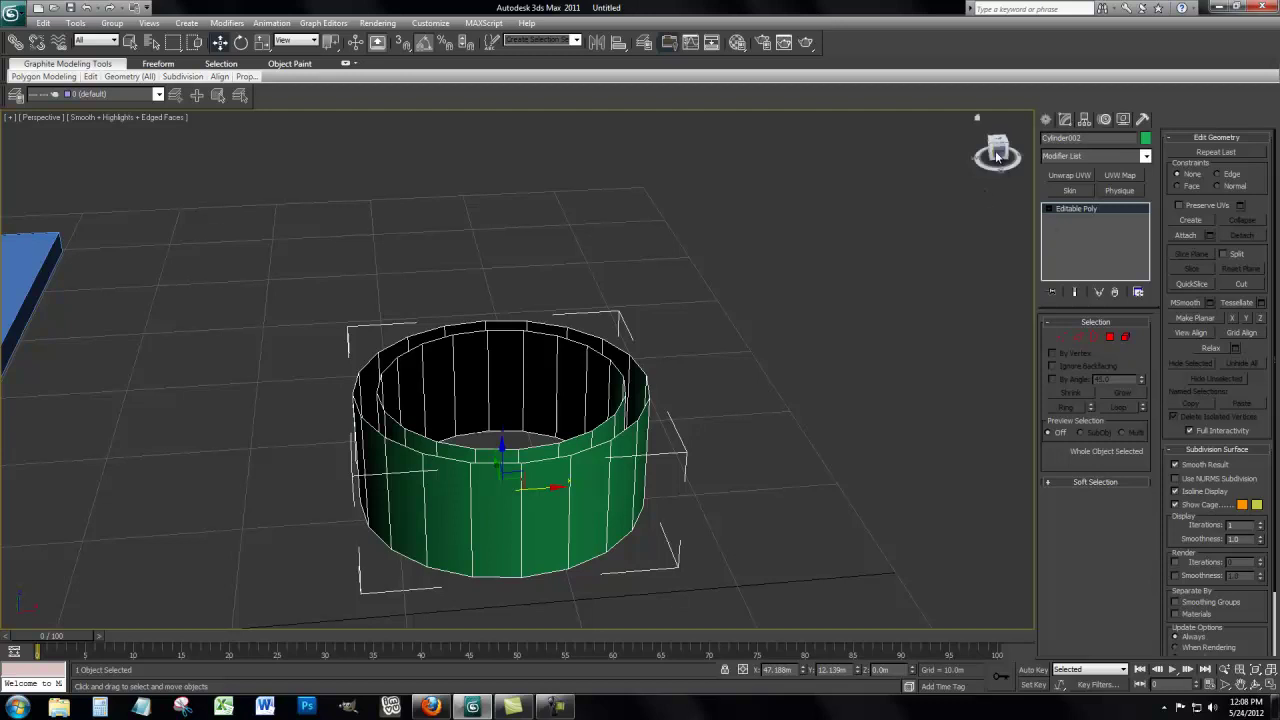
At vertex level, select one facing pair of upper rim vertices on the inner and outer cylinders and collapse them.
left_click_drag(999, 158, 100, 163)
scroll(680, 209, "up", 5)
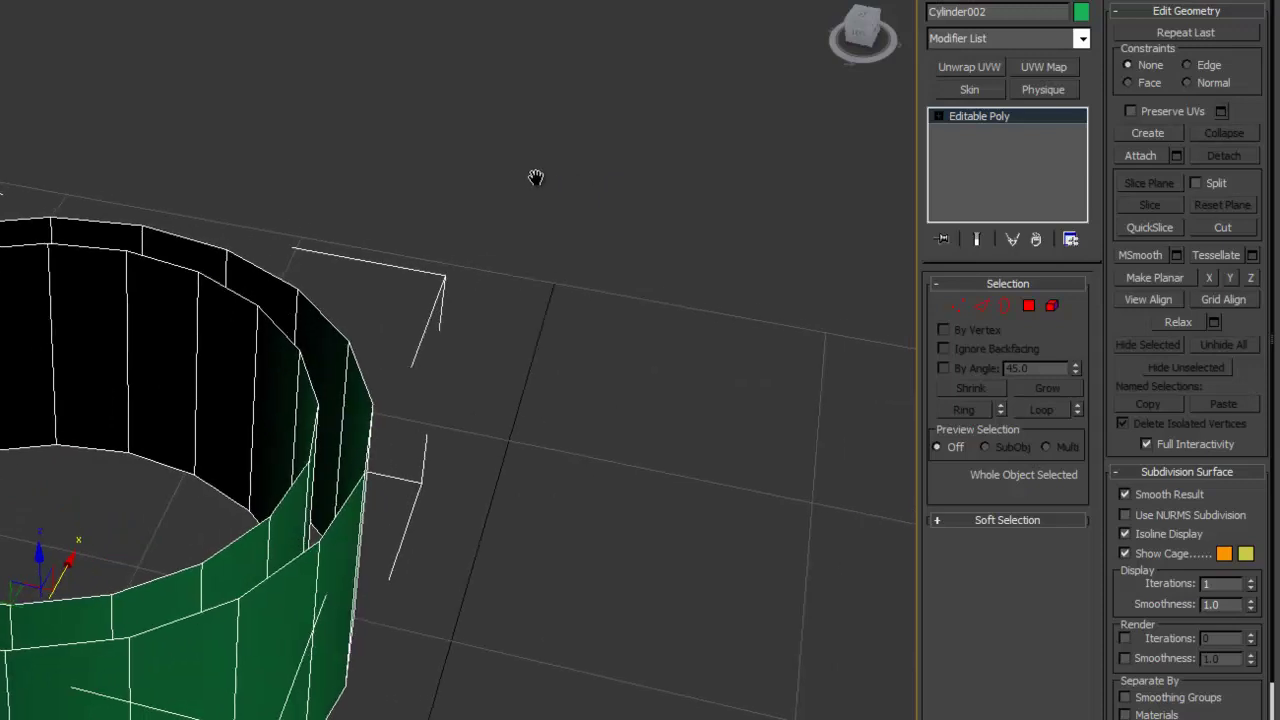
middle_click_drag(579, 186, 537, 117)
left_click_drag(424, 243, 331, 297)
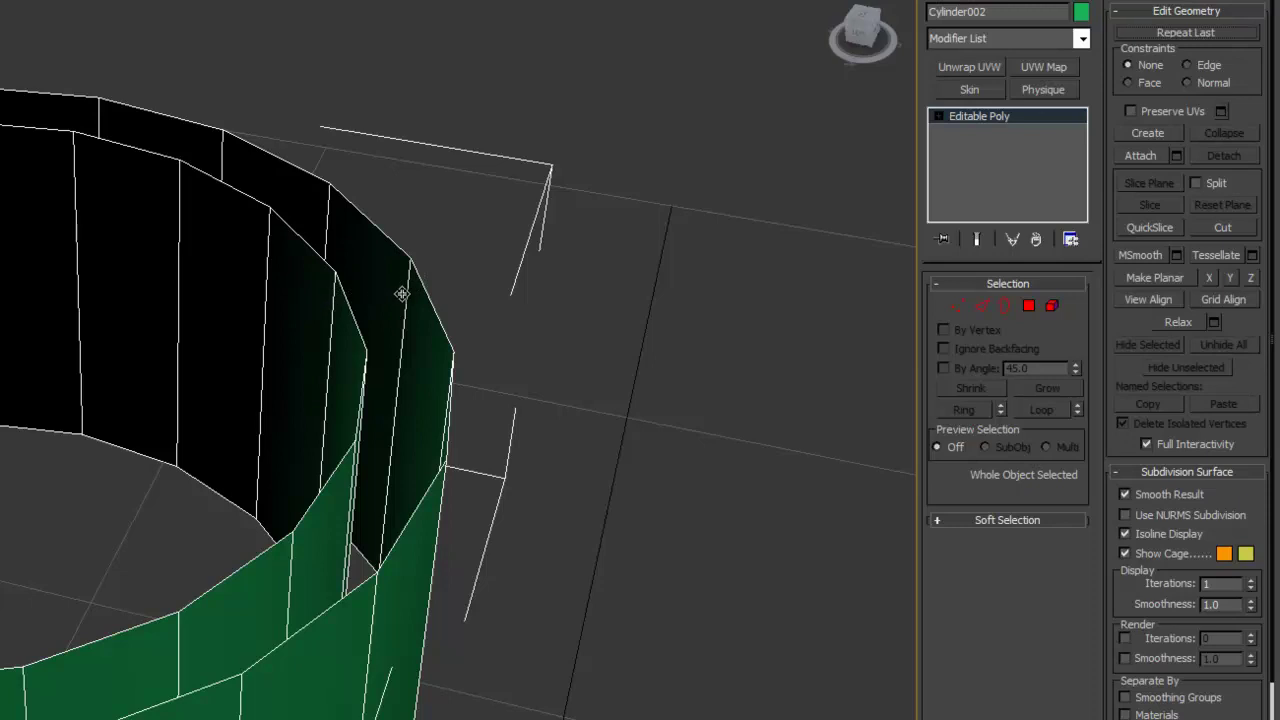
left_click(957, 306)
left_click_drag(450, 224, 340, 294)
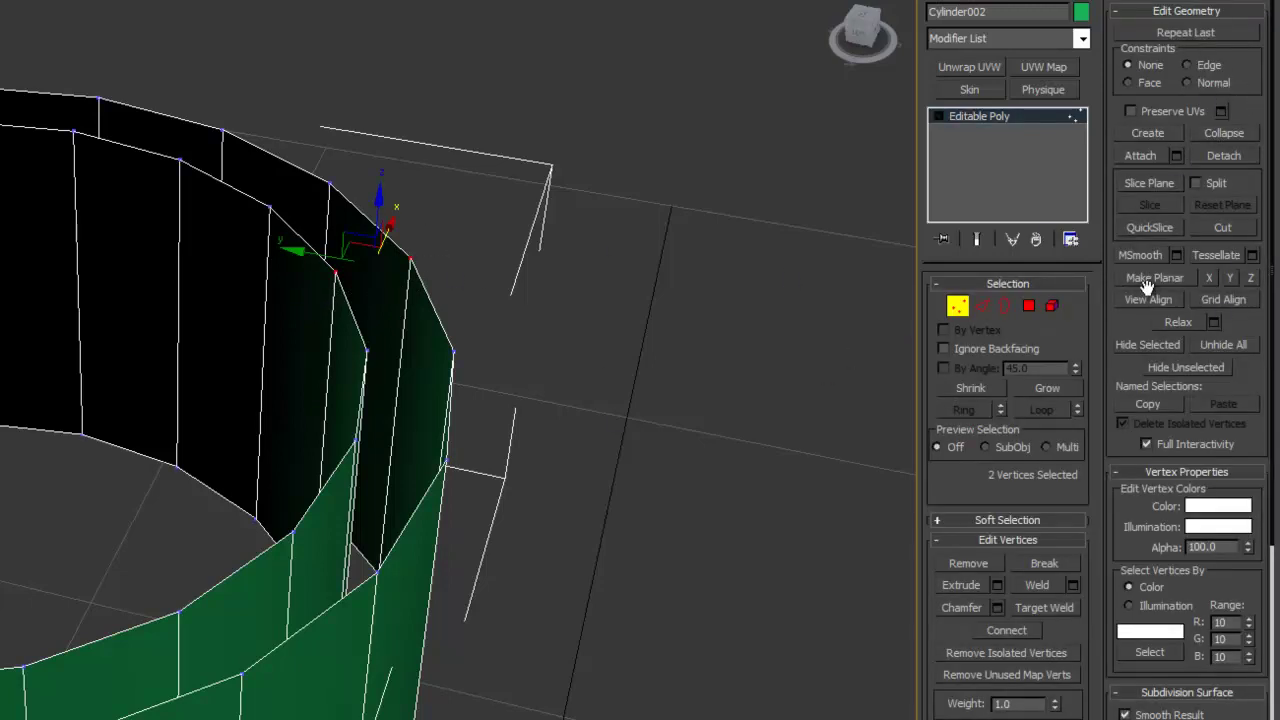
left_click(1223, 139)
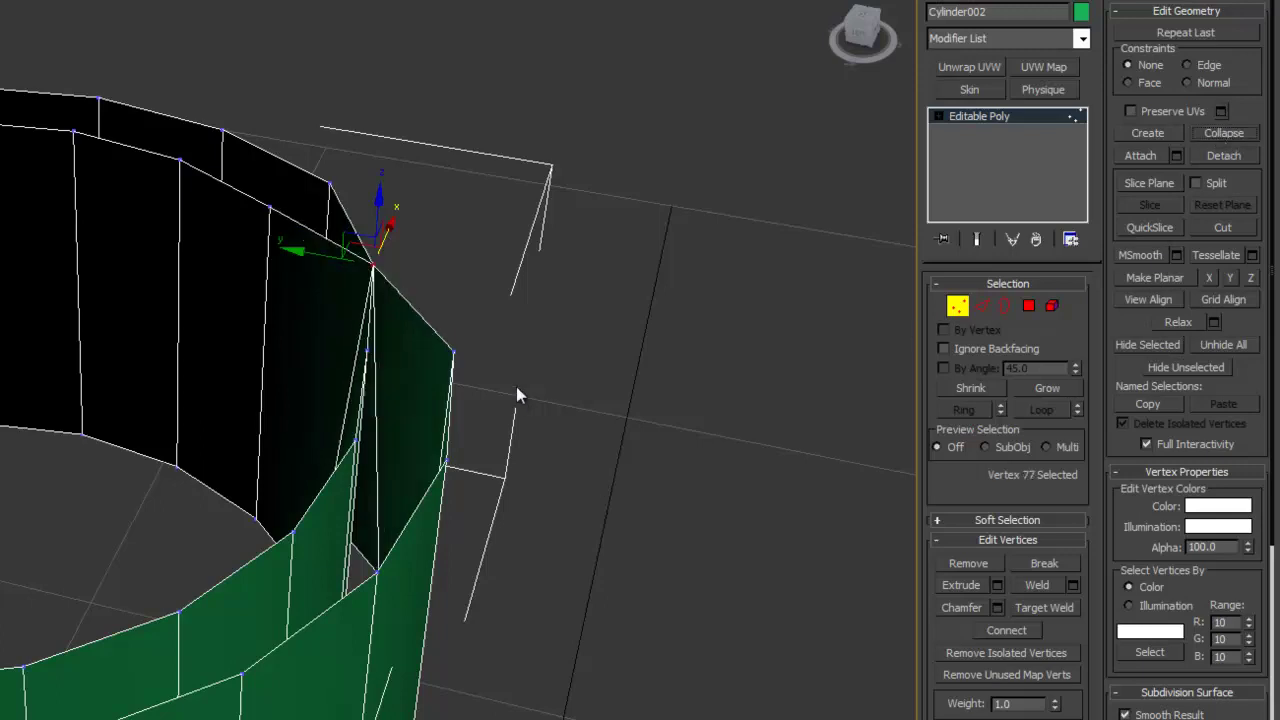
Collapse another facing pair of rim vertices, leaving one uncollapsed pair between it and the first collapsed pair.
key("ctrl+z")
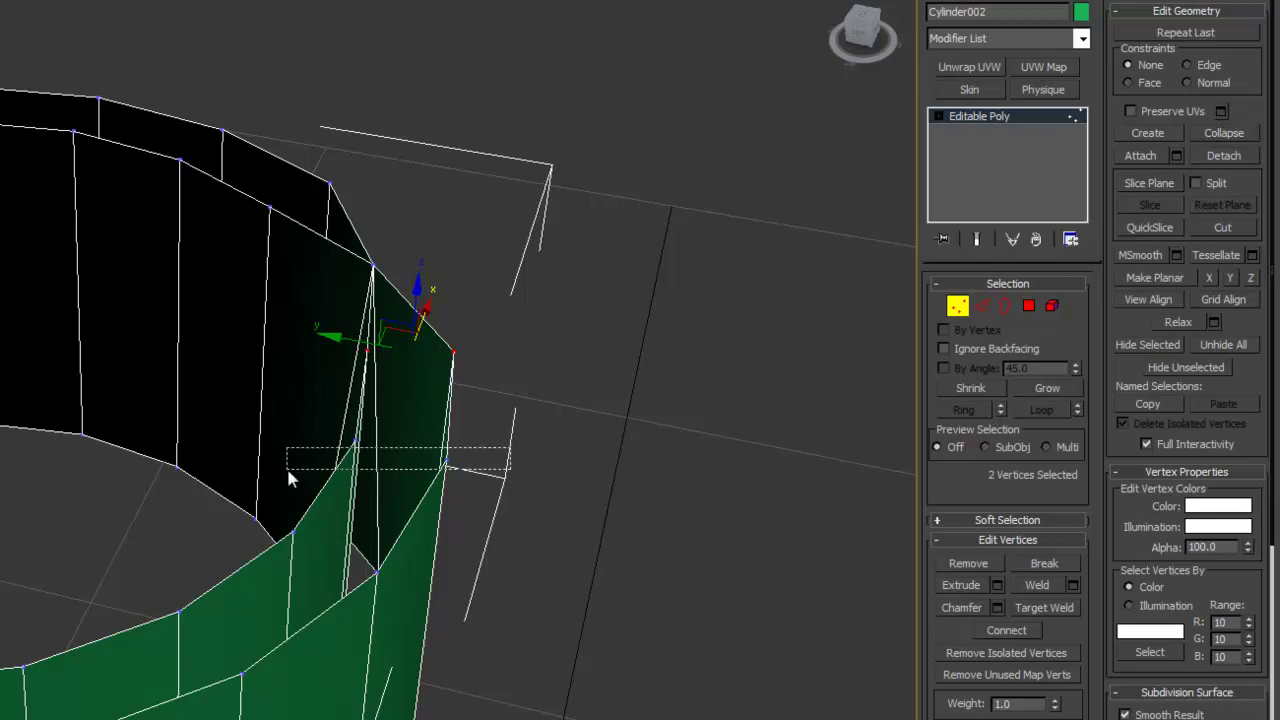
left_click(356, 439)
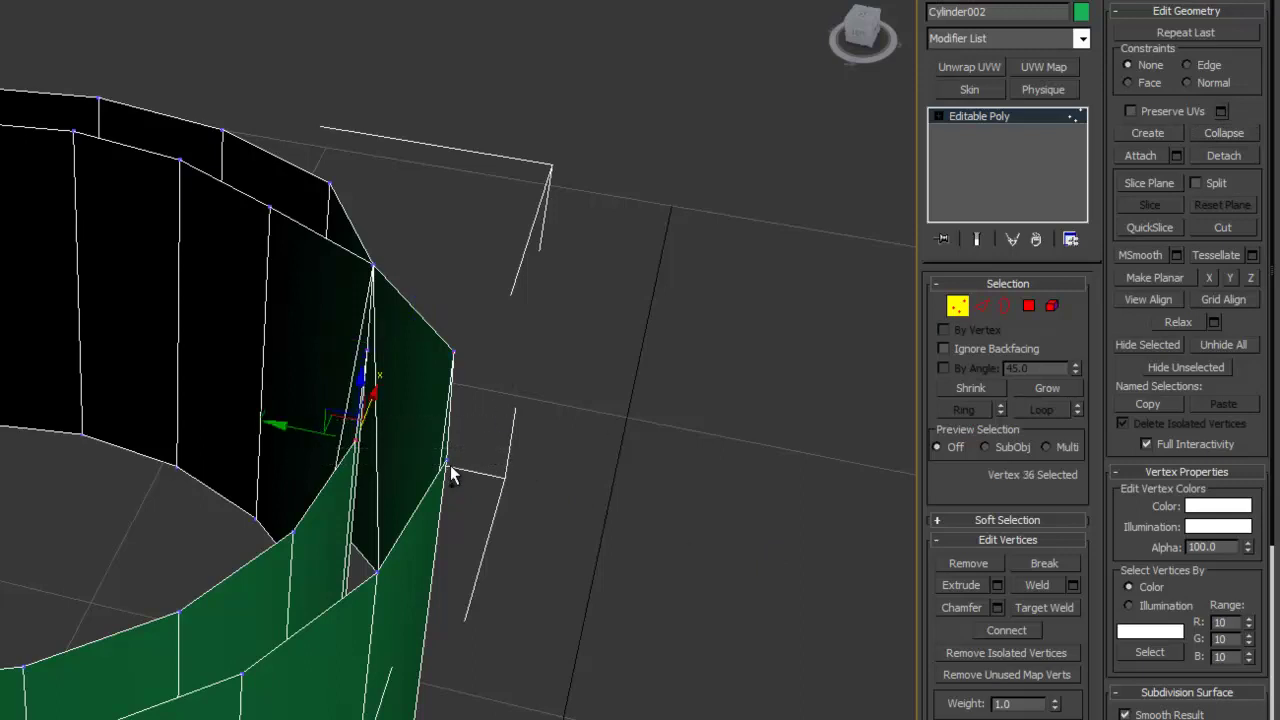
left_click_drag(541, 467, 423, 452, "ctrl")
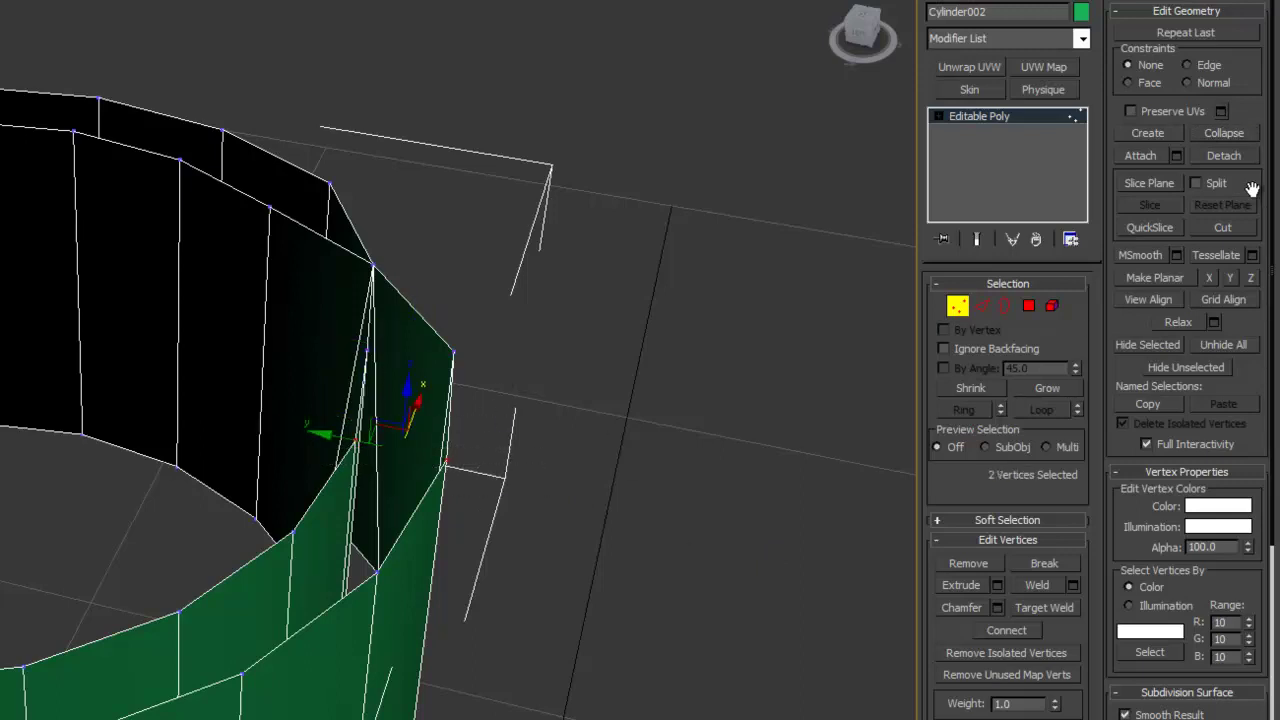
left_click(1230, 135)
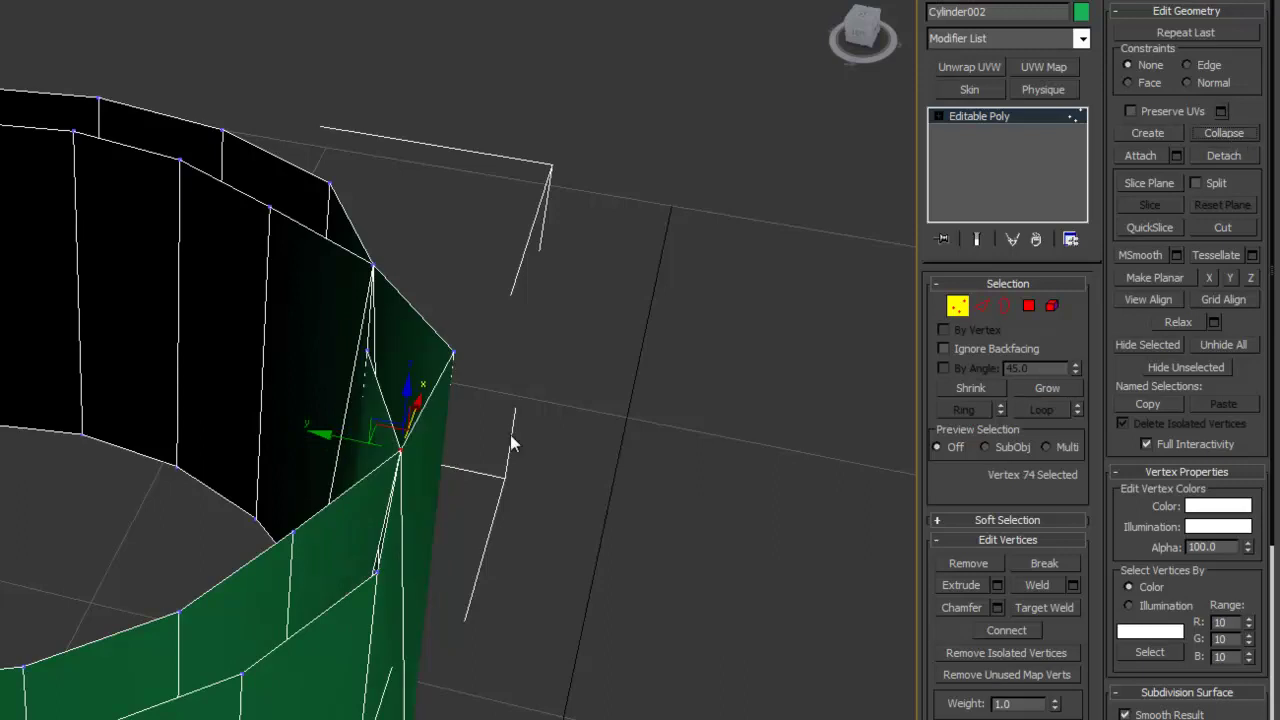
Undo both rim vertex collapses on the cylinders and clear the vertex selection.
key("ctrl+z")
key("ctrl+z")
key("ctrl+z")
key("ctrl+z")
key("ctrl+z")
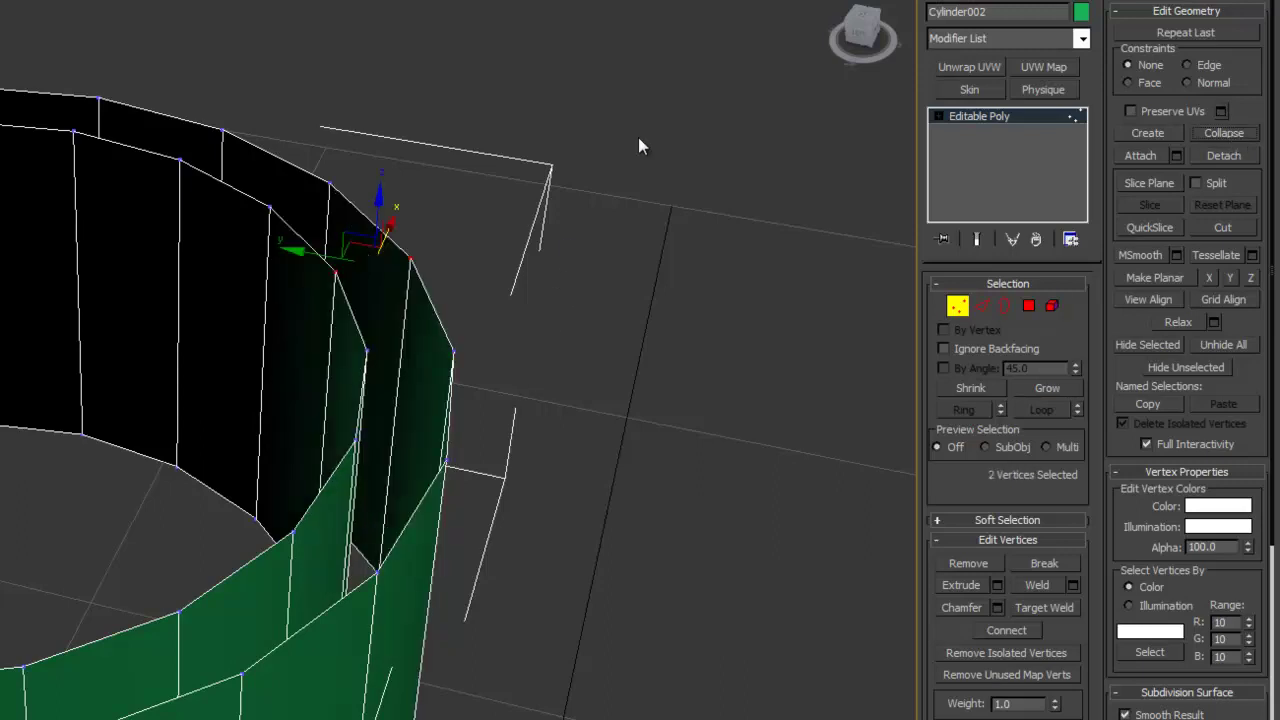
left_click(695, 173)
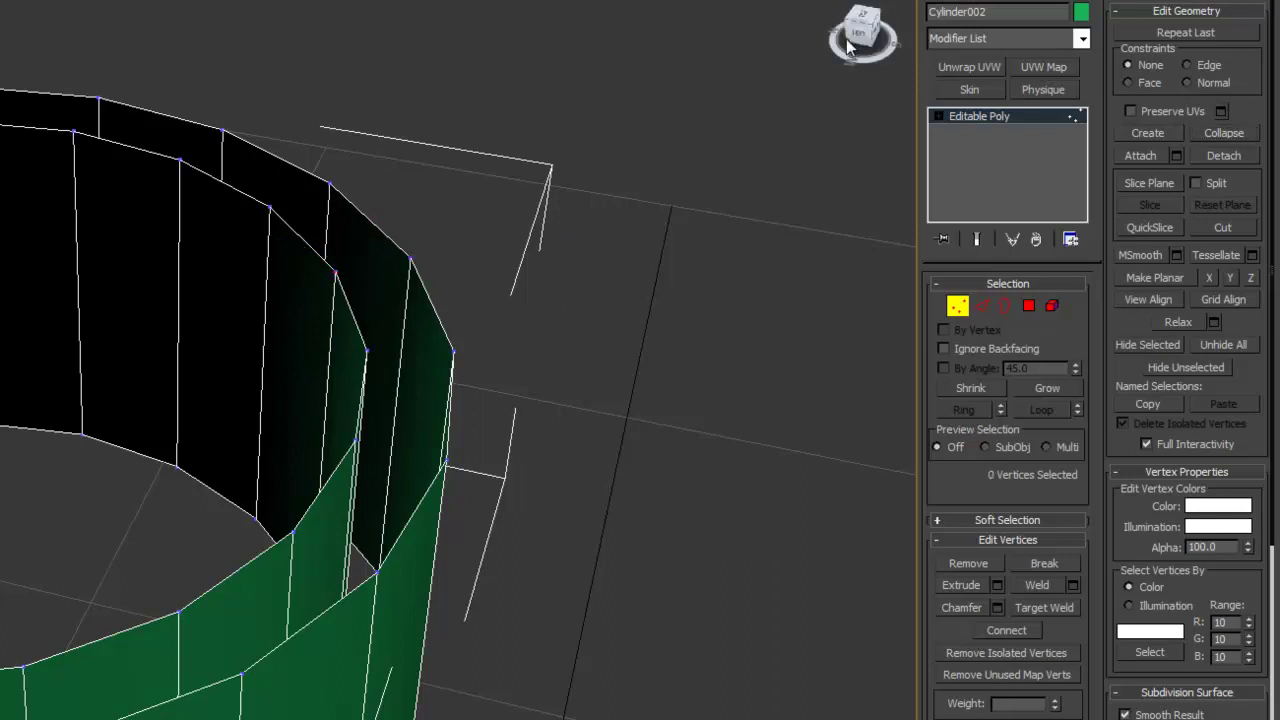
Switch to element level and select the whole inner cylinder.
left_click_drag(861, 34, 763, 27)
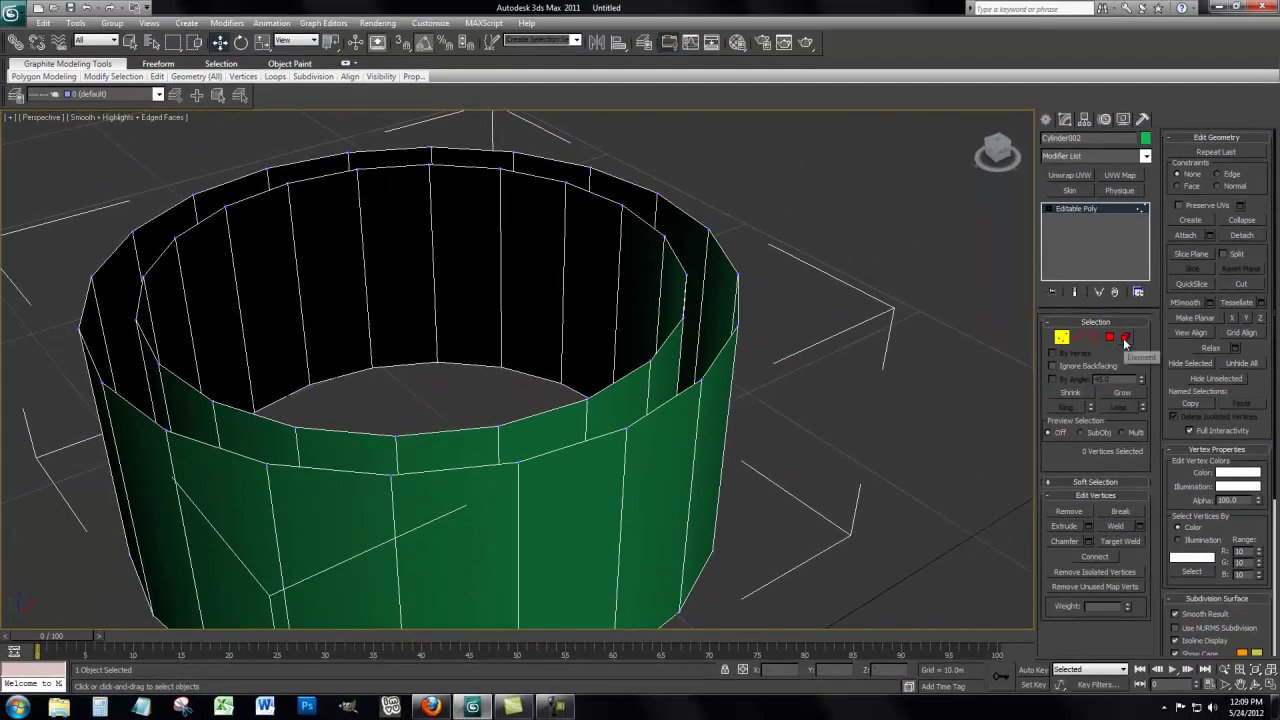
left_click(1125, 339)
left_click(622, 407)
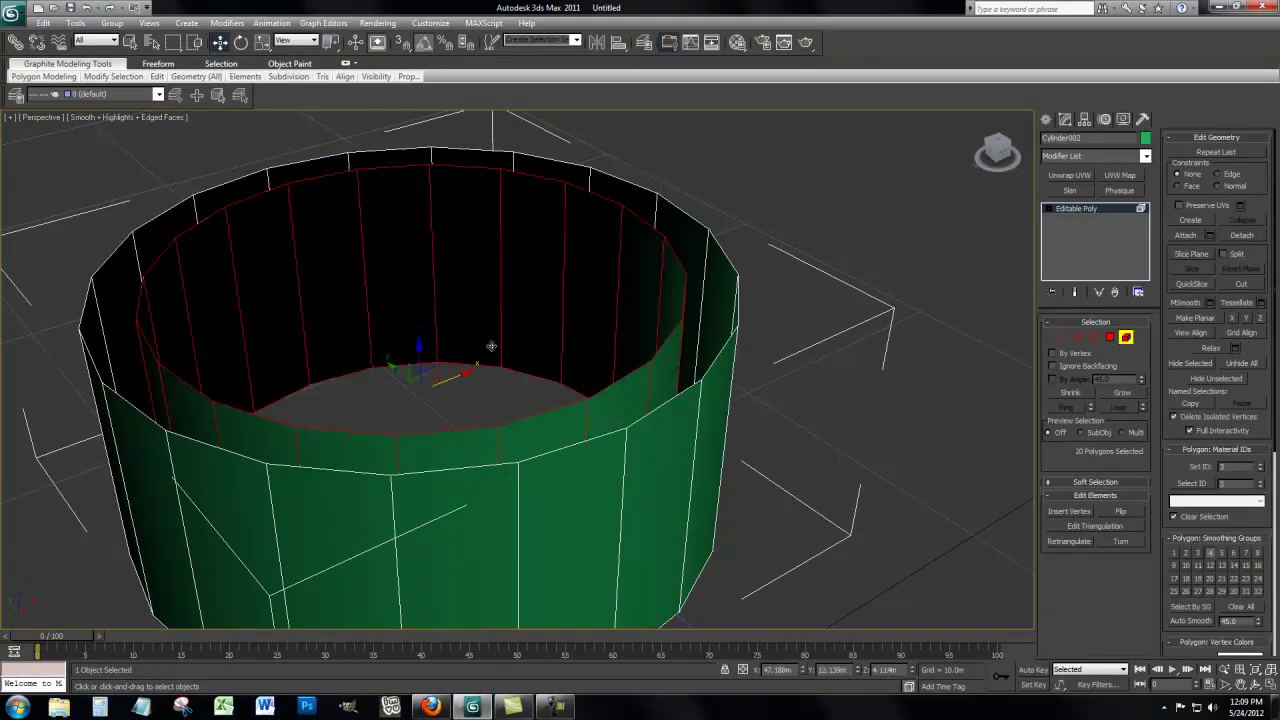
middle_click_drag(448, 330, 571, 380)
middle_click_drag(932, 438, 834, 438)
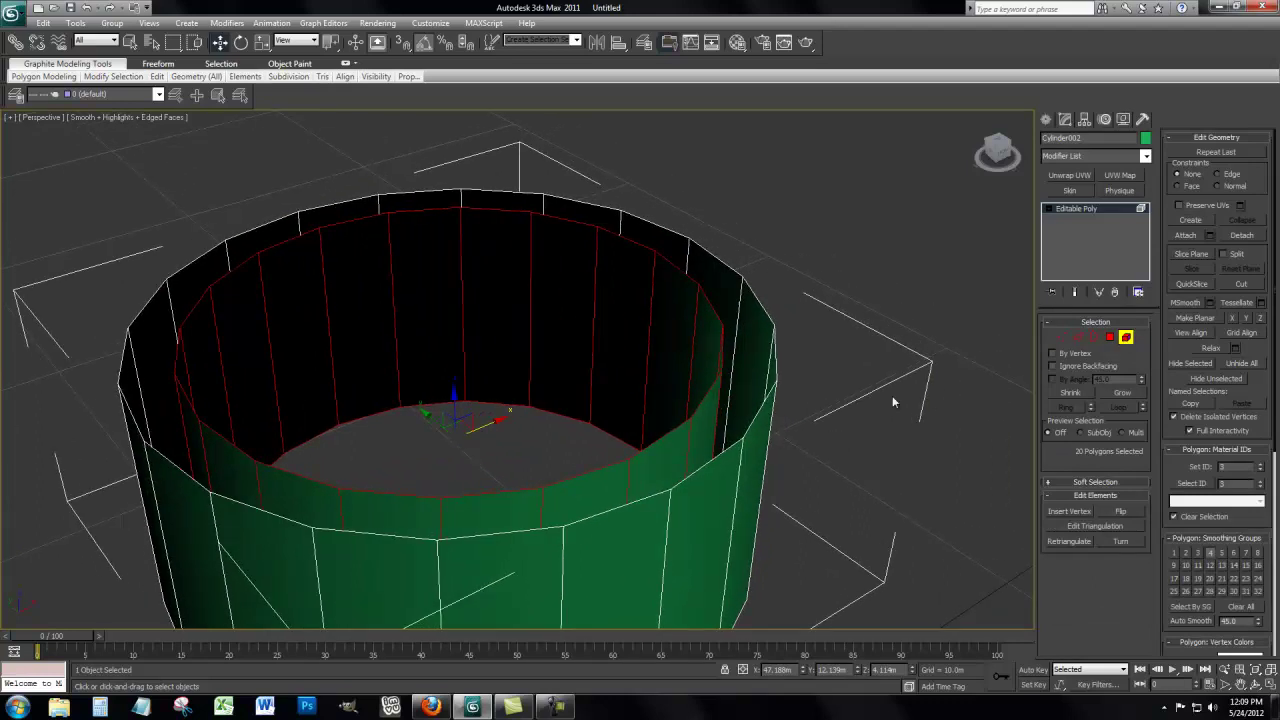
middle_click_drag(892, 395, 871, 392)
mouse_move(1000, 150)
left_mouse_down()
mouse_move(828, 158)
mouse_move(1006, 155)
left_mouse_up()
middle_click_drag(1006, 158, 1010, 157, "alt")
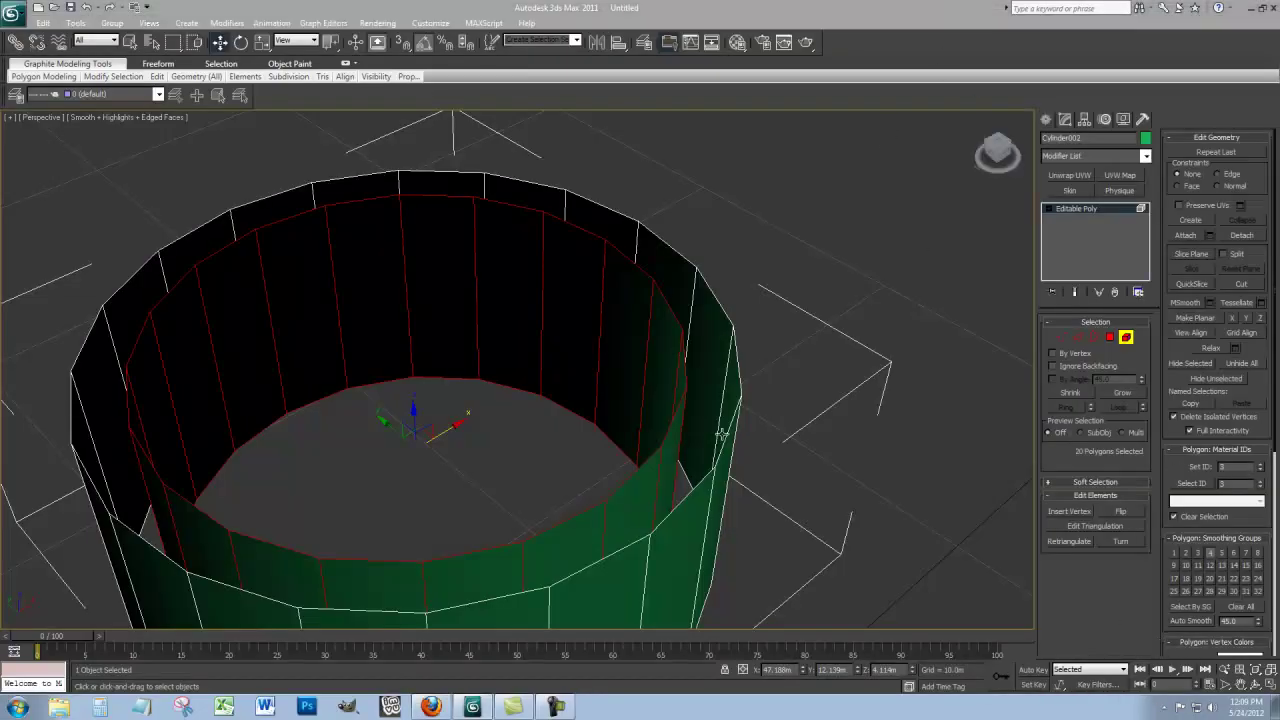
middle_click_drag(721, 430, 816, 410)
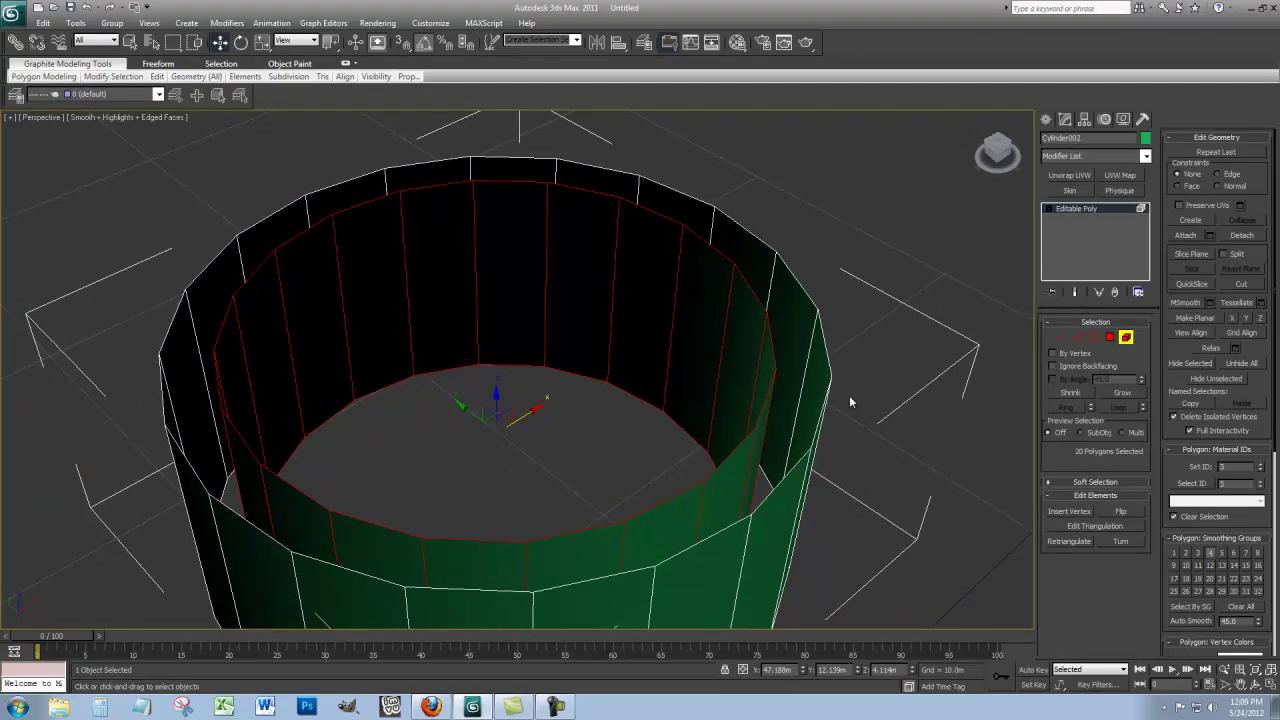
middle_click_drag(934, 430, 940, 423)
Switch to polygon level and select all polygons of both the inner and outer cylinders.
left_click(1110, 337)
scroll(849, 360, "down", 3)
scroll(863, 354, "up", 1)
middle_click_drag(863, 354, 866, 329)
left_click_drag(811, 153, 183, 521, "ctrl")
Remove every outer cylinder polygon from the selection, going all the way around, so only the inner cylinder's polygons stay selected.
middle_click_drag(662, 530, 697, 509, "alt")
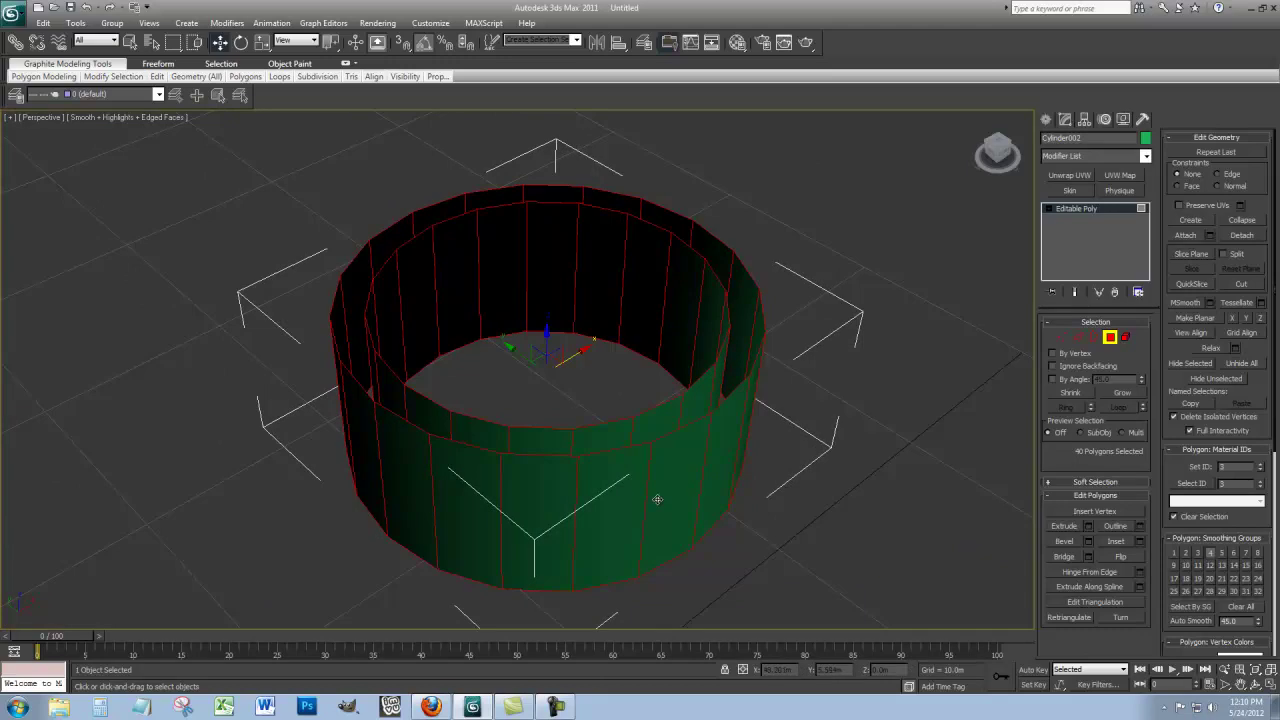
left_click(605, 500, "alt")
left_click(525, 522, "alt")
left_click(440, 505, "alt")
left_click(405, 502, "alt")
left_click(355, 458, "alt")
left_click(657, 491, "alt")
left_click(720, 448, "alt")
left_click(749, 407, "alt")
left_click(762, 345, "alt")
left_click_drag(1005, 152, 790, 160)
left_click(844, 432, "alt")
left_click(896, 403, "alt")
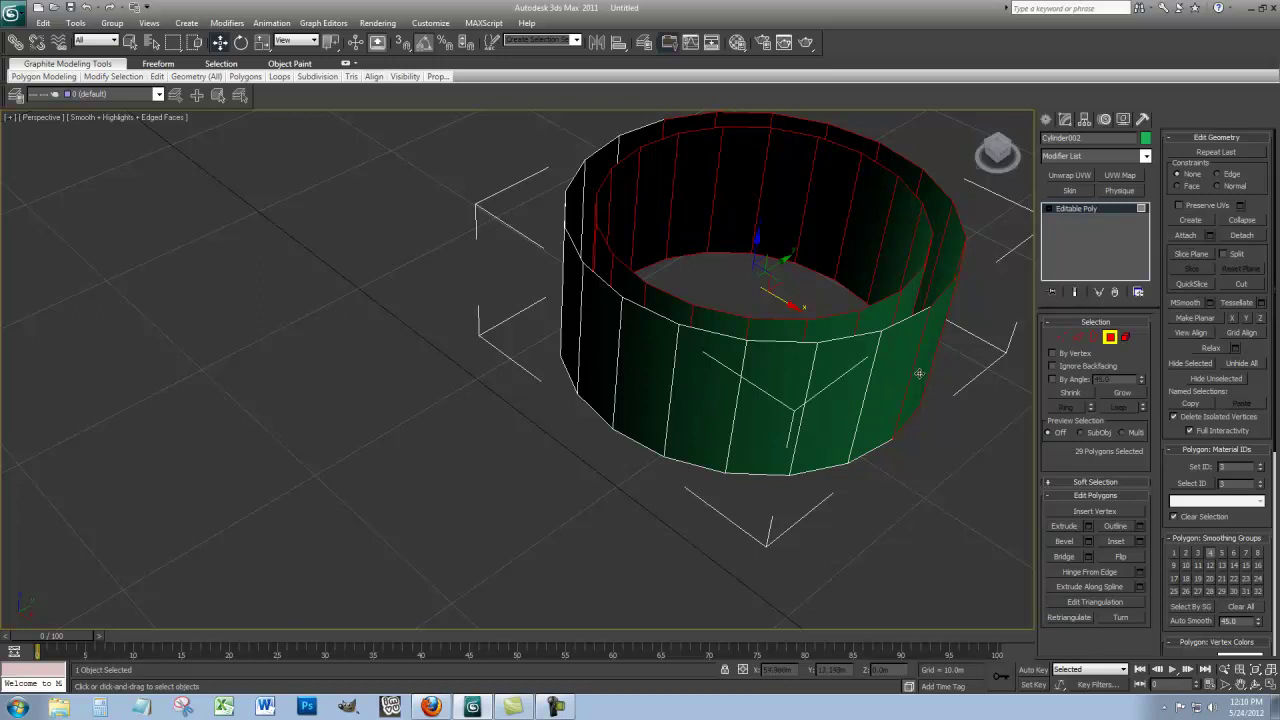
left_click(934, 379, "alt")
middle_click_drag(953, 371, 656, 461)
left_click_drag(994, 152, 877, 139)
middle_click_drag(876, 145, 468, 628, "alt")
left_click(526, 500, "alt")
left_click(565, 498, "alt")
left_click(672, 486, "alt")
left_click(698, 460, "alt")
left_click(729, 416, "alt")
middle_click_drag(729, 416, 1003, 217, "alt")
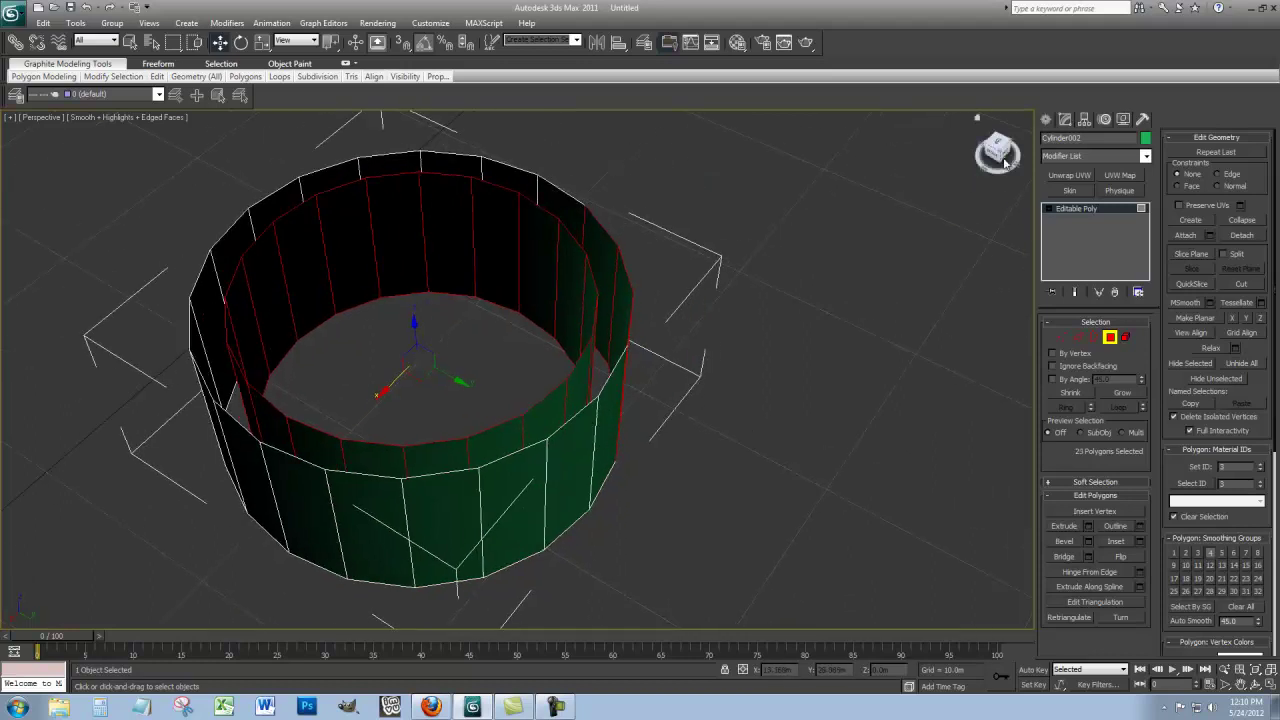
left_click_drag(1005, 160, 874, 150)
middle_click_drag(799, 372, 911, 288)
left_click(598, 510, "alt")
left_click(647, 493, "alt")
left_click(710, 464, "alt")
middle_click_drag(790, 334, 824, 326)
left_click_drag(995, 142, 55, 154)
middle_click_drag(55, 158, 731, 378, "alt")
scroll(731, 378, "up", 5)
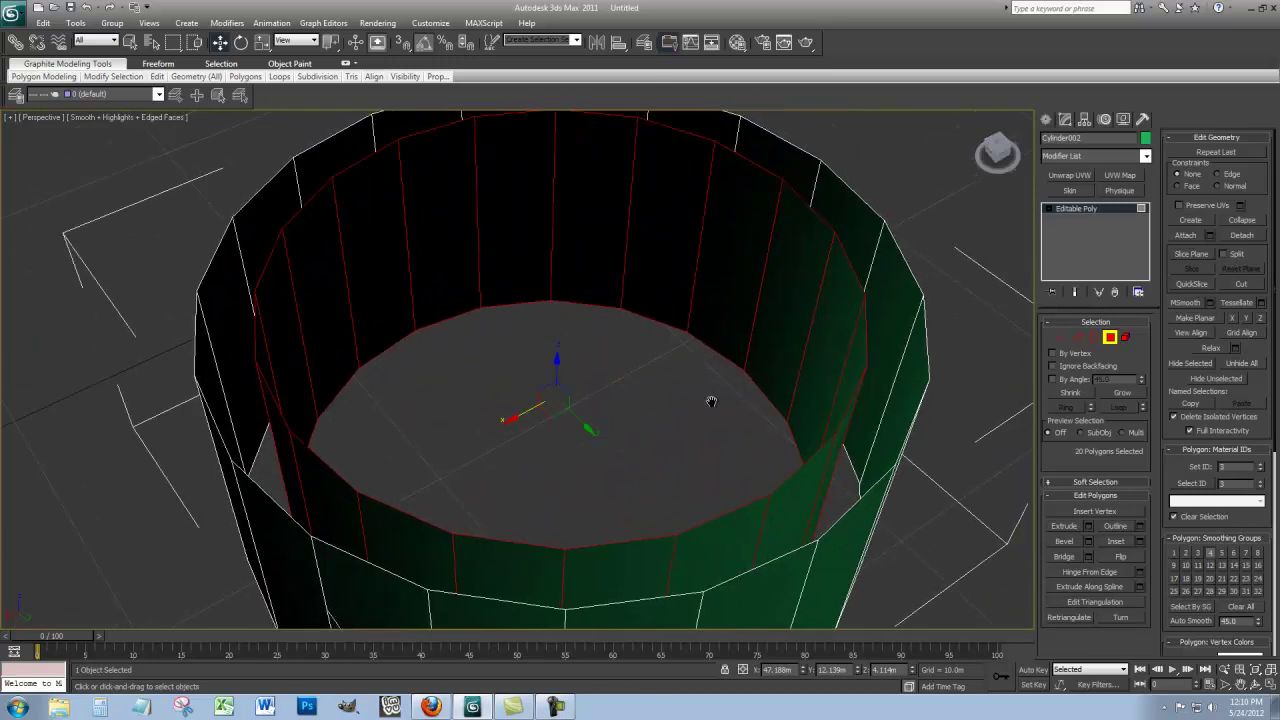
scroll(715, 408, "down", 5)
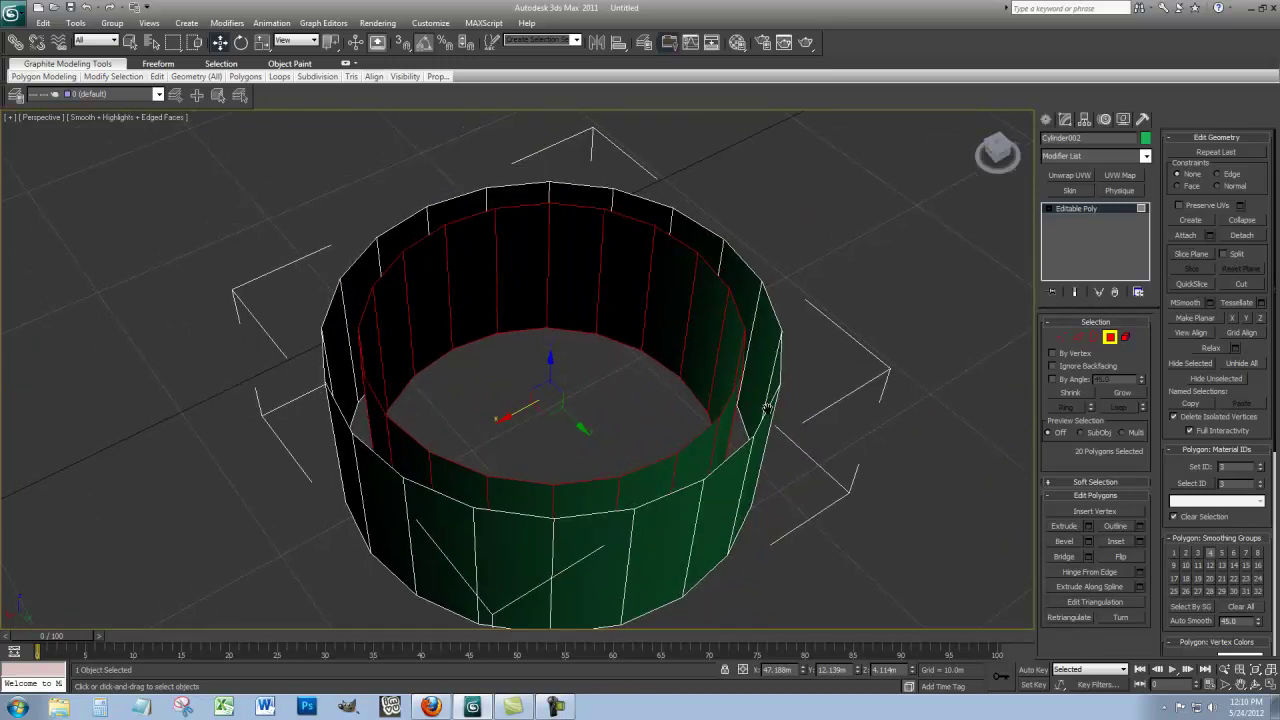
Flip the normals of the inner cylinder's selected polygons and clear the polygon selection.
left_click(1133, 556)
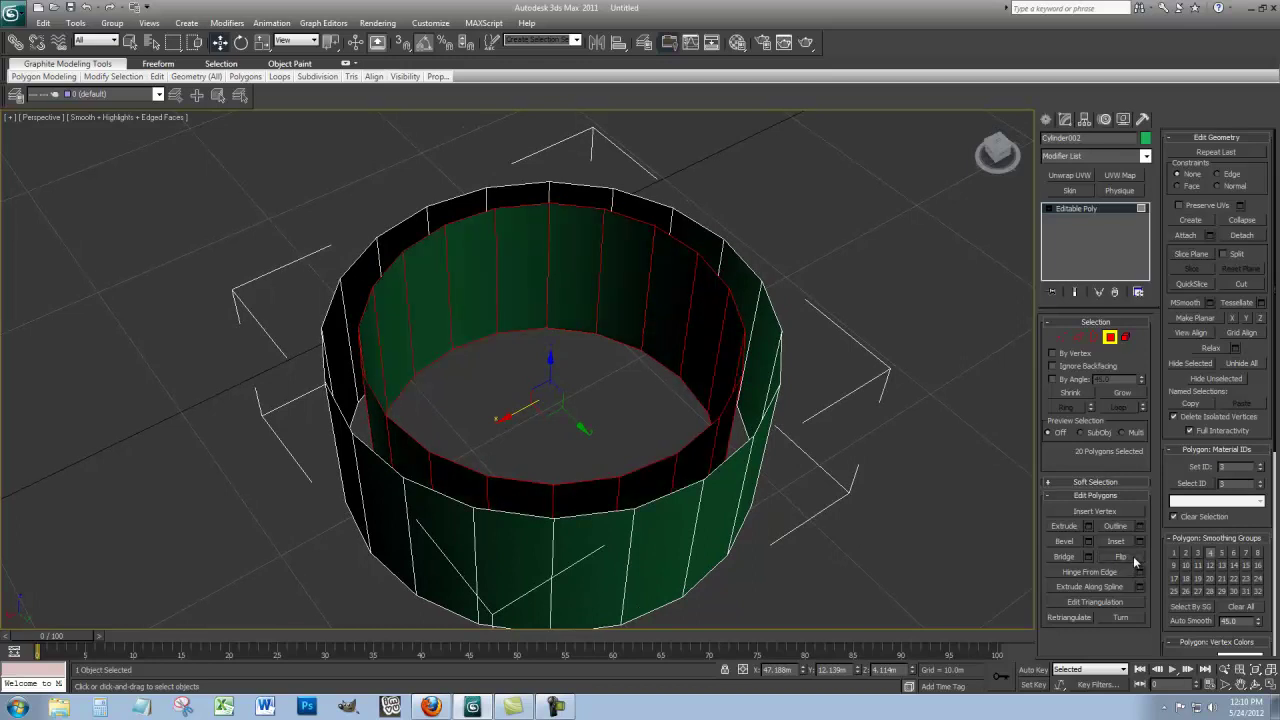
left_click(931, 434)
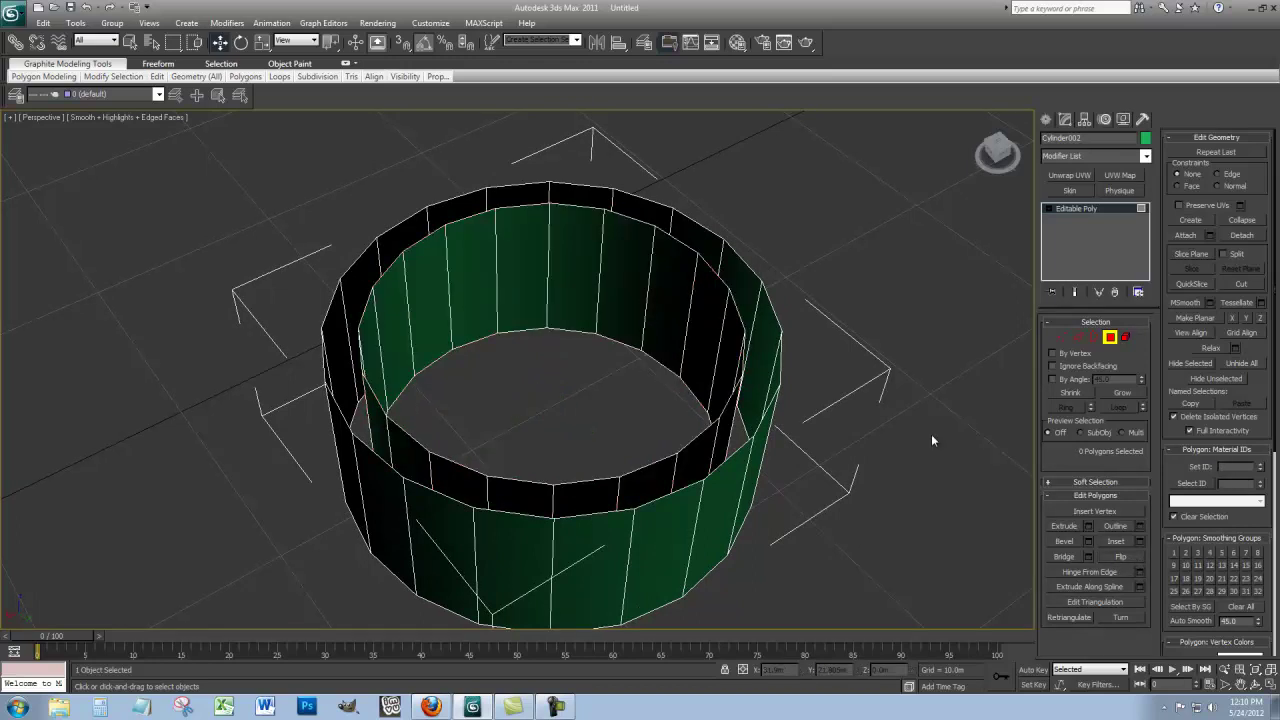
Switch to edge level, bridge one pair of facing top rim edges on the inner and outer cylinders, and undo the bridge.
left_click(1077, 337)
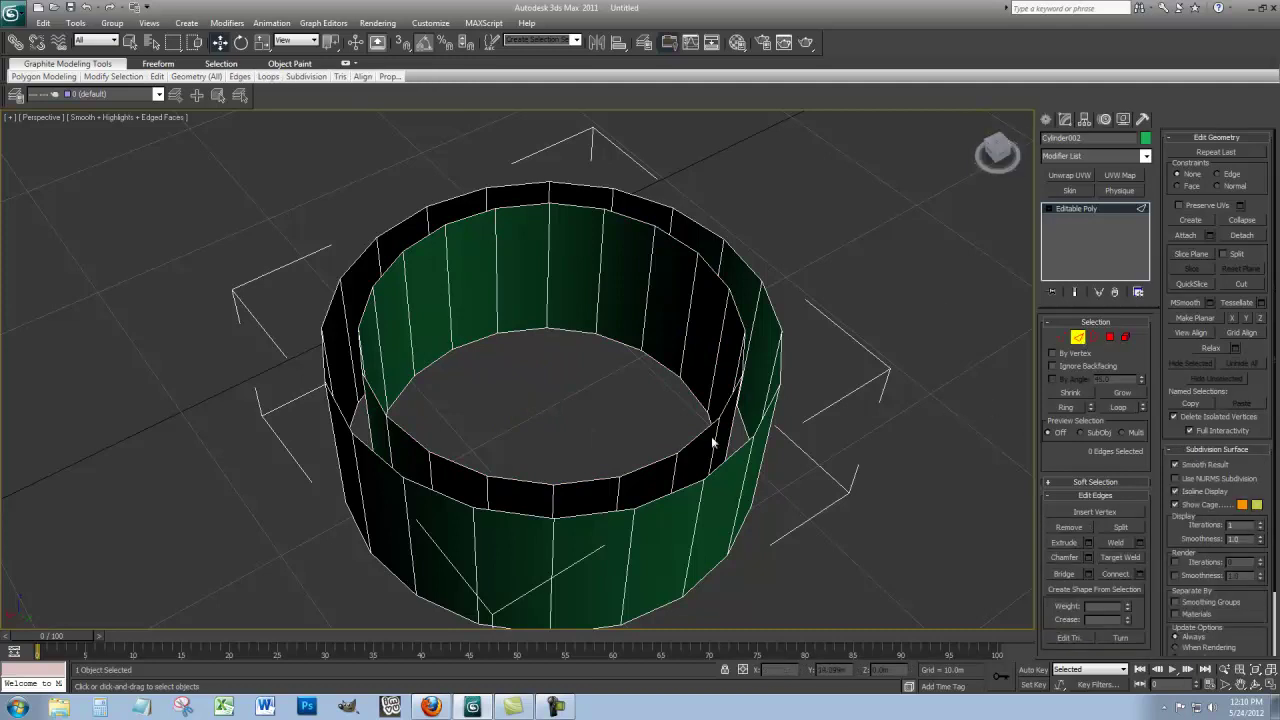
left_click(652, 511)
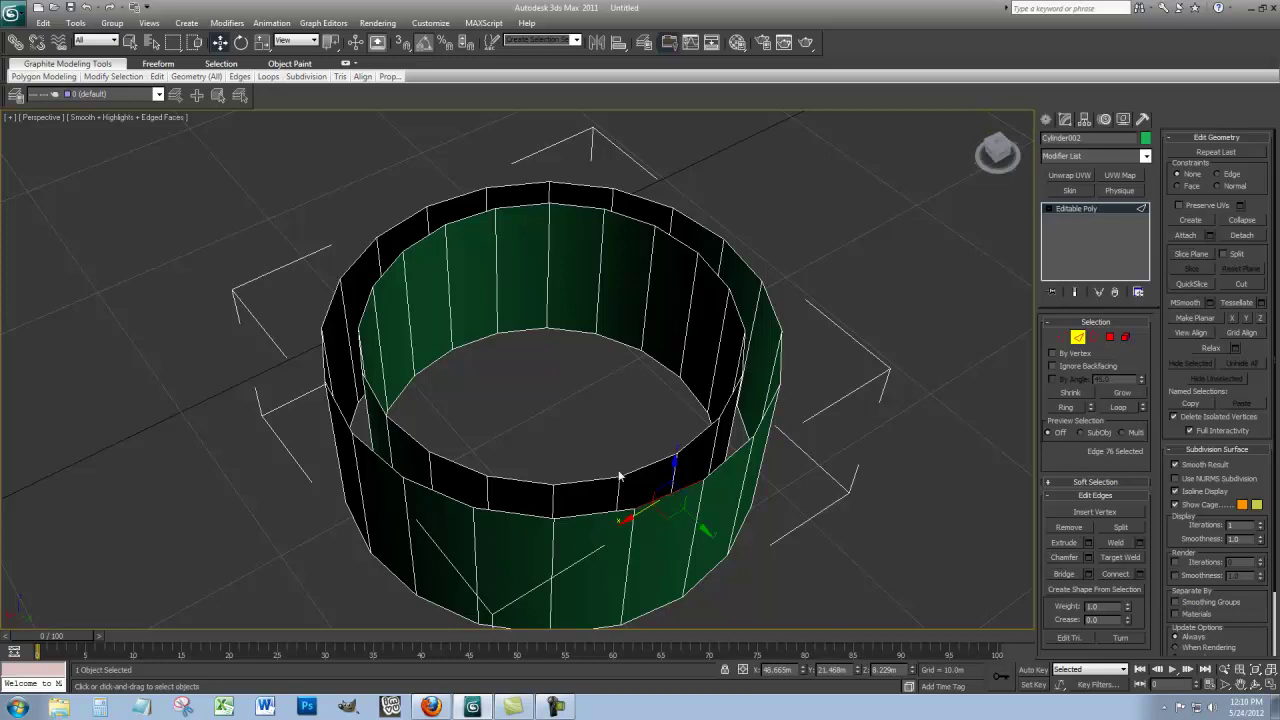
left_click(628, 471, "ctrl")
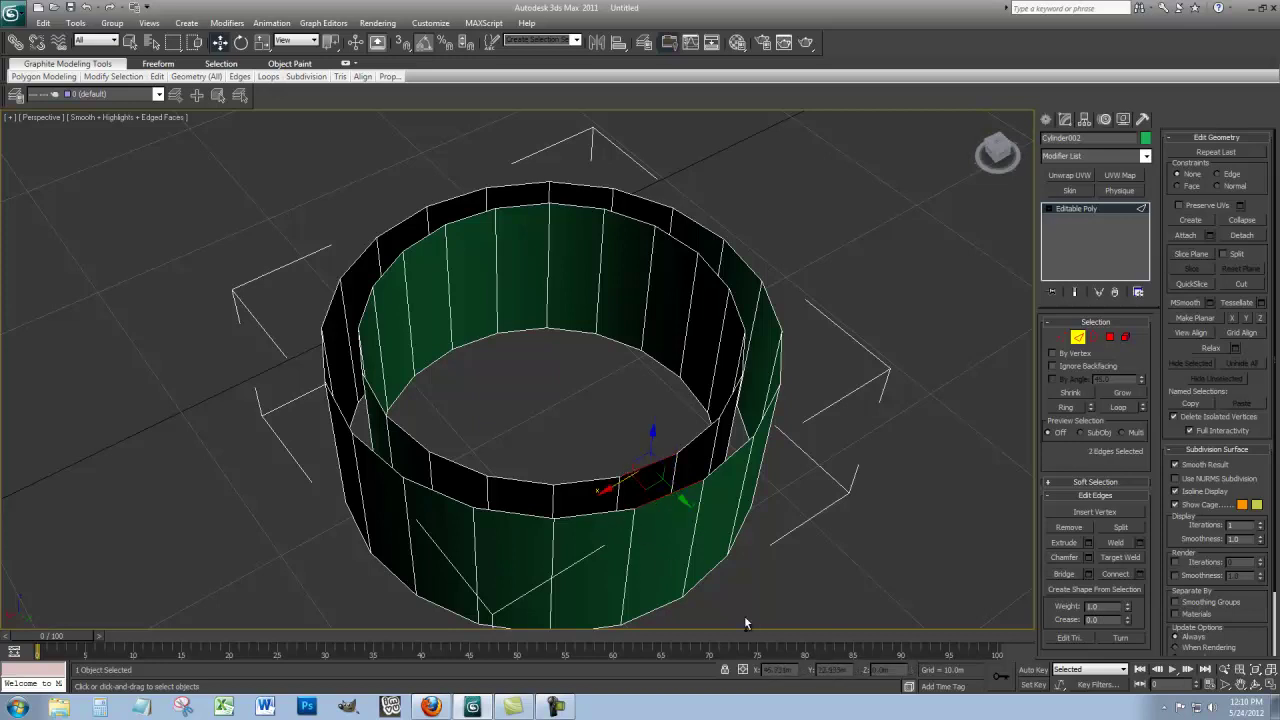
left_click(1062, 574)
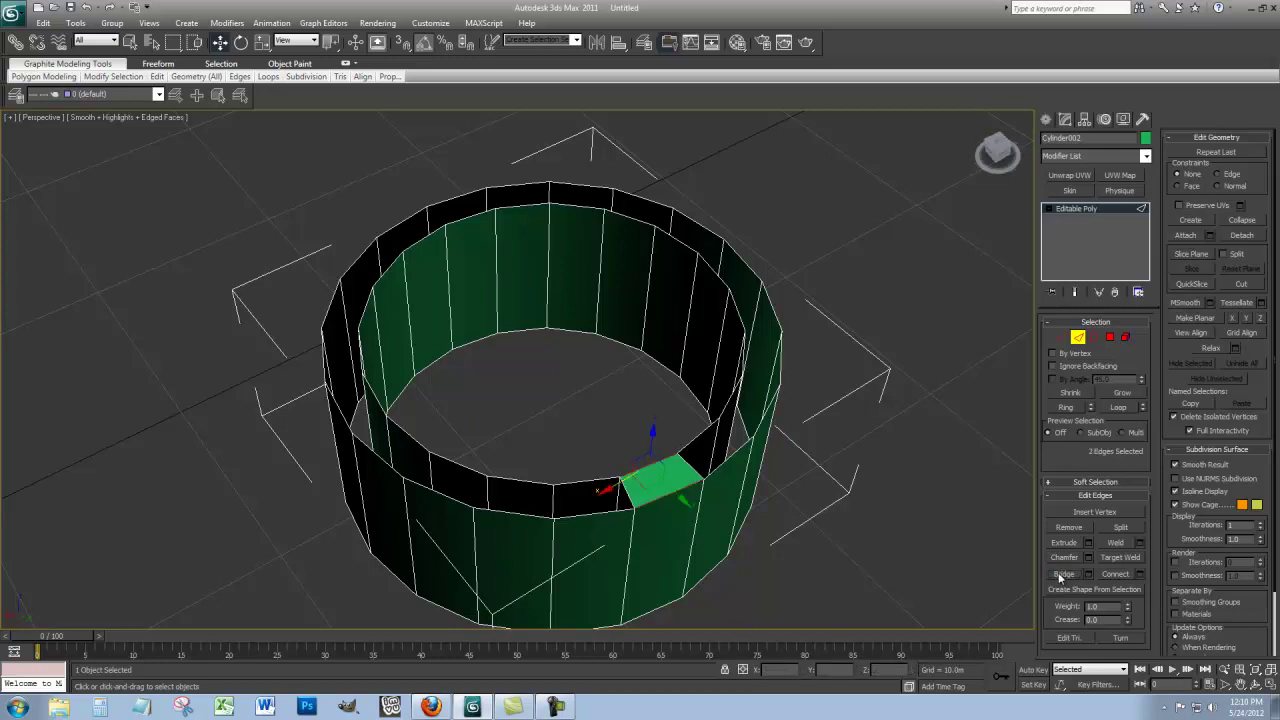
middle_click_drag(854, 387, 780, 357)
scroll(838, 410, "up", 3)
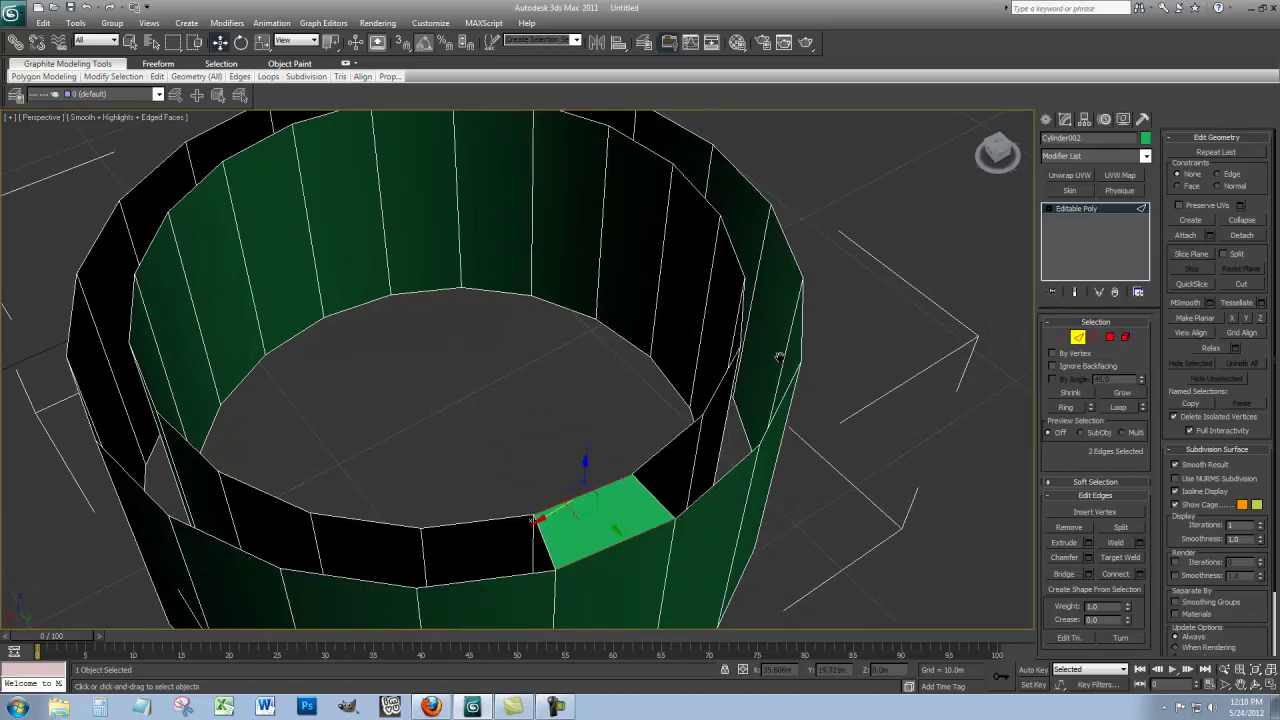
key("ctrl+z")
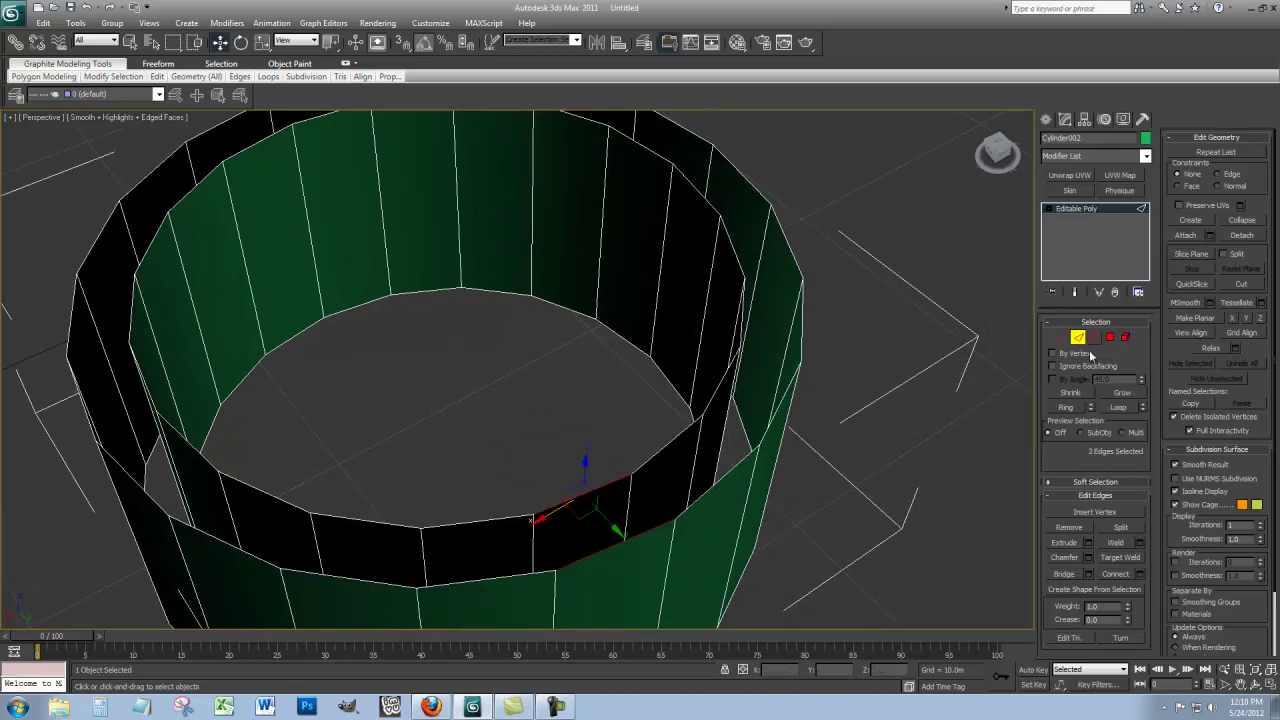
Switch to vertex level and collapse two adjacent pairs of facing top rim vertices between the inner and outer cylinders.
left_click(1062, 337)
left_click_drag(529, 488, 574, 598)
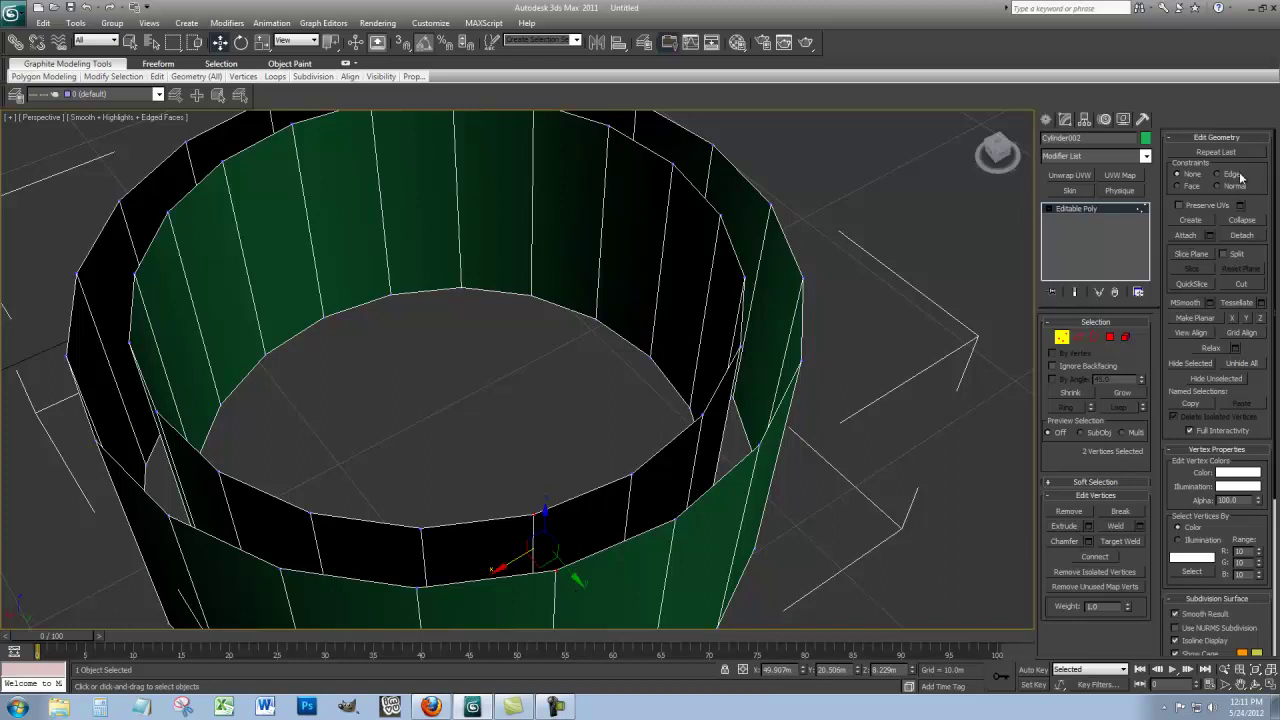
left_click(1241, 220)
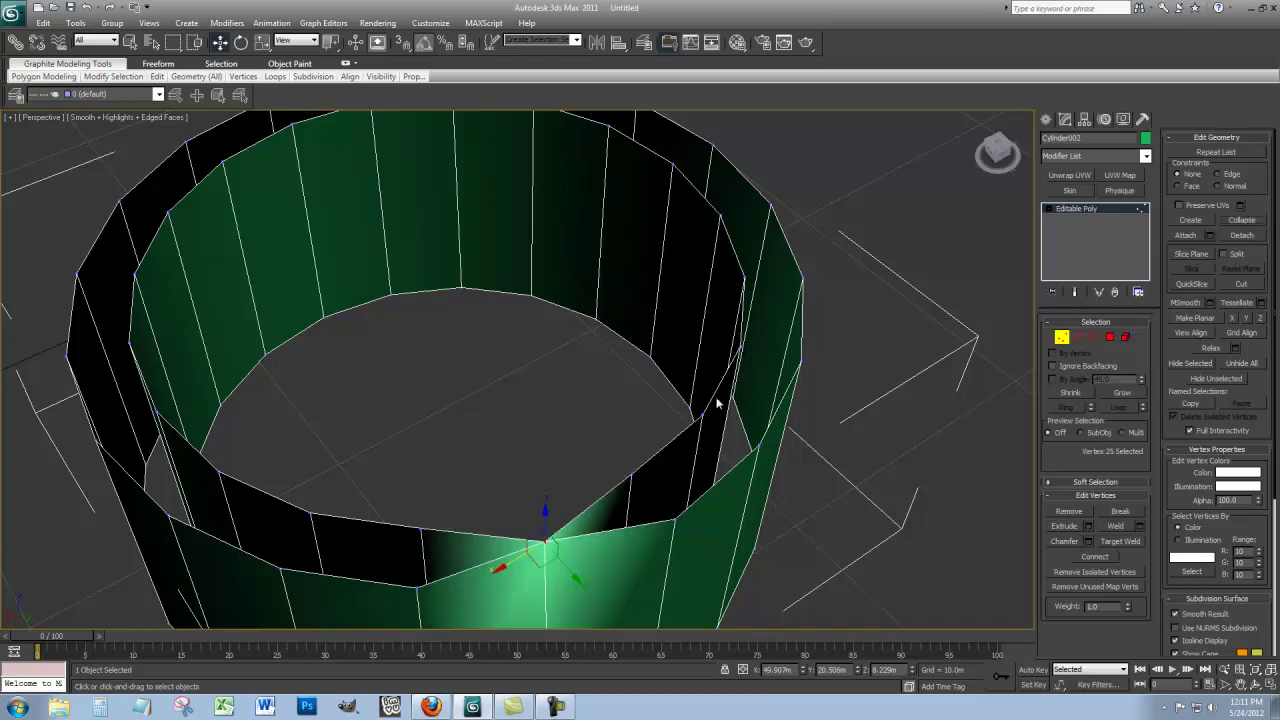
left_click_drag(604, 449, 678, 530)
left_click(1257, 224)
Collapse the next pair of facing rim vertices along the cylinders' top edge and inspect the joined rim.
middle_click_drag(742, 429, 604, 455)
left_click(561, 447)
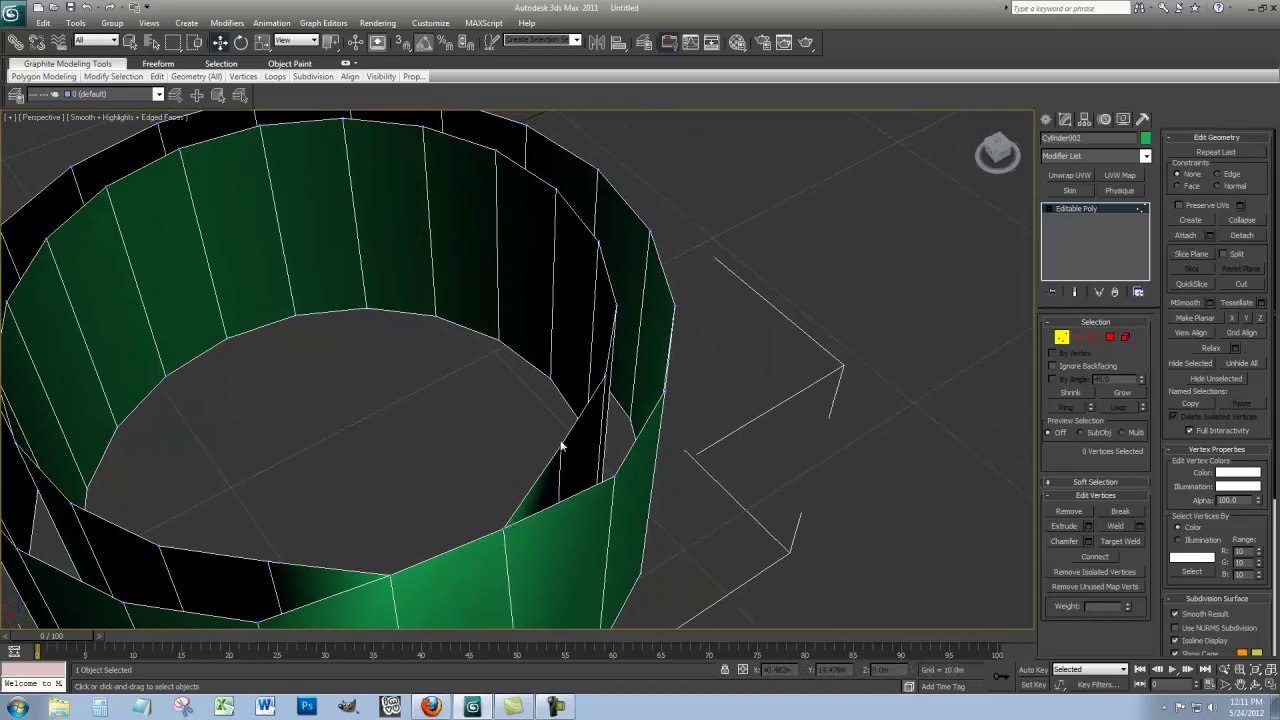
left_click(561, 447)
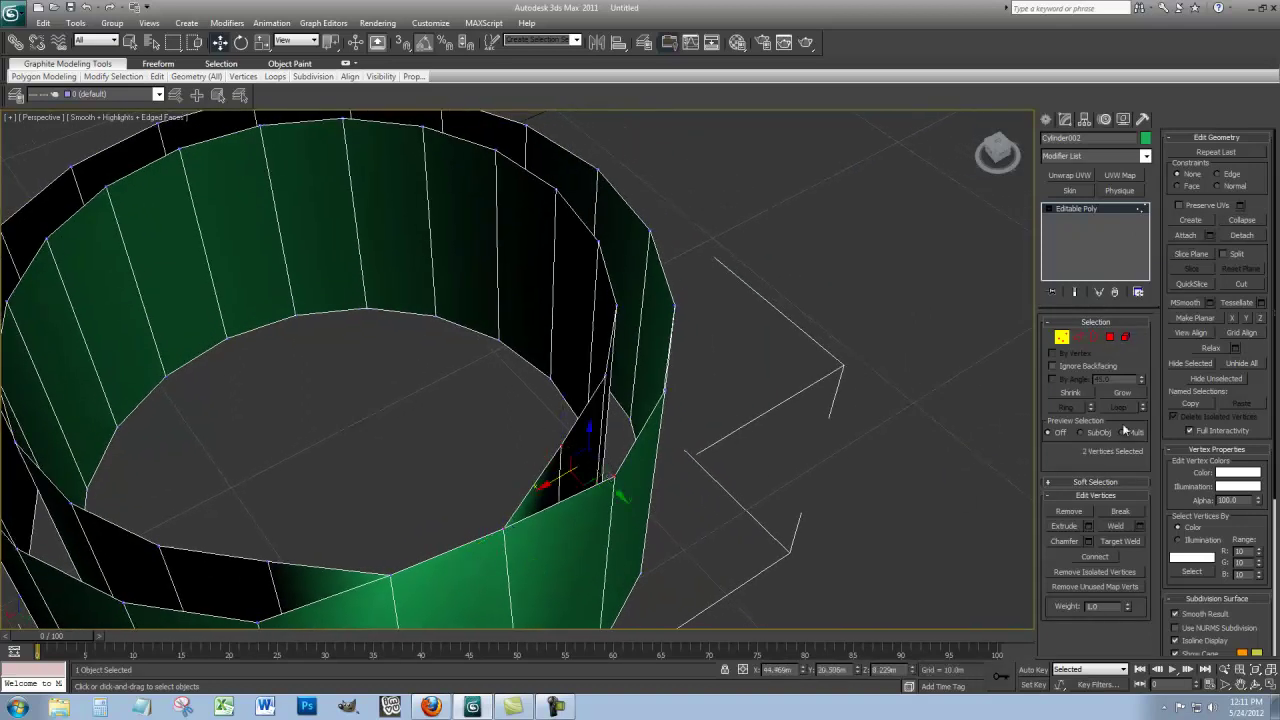
left_click(1241, 220)
middle_click_drag(687, 371, 880, 289)
left_click_drag(998, 156, 966, 144)
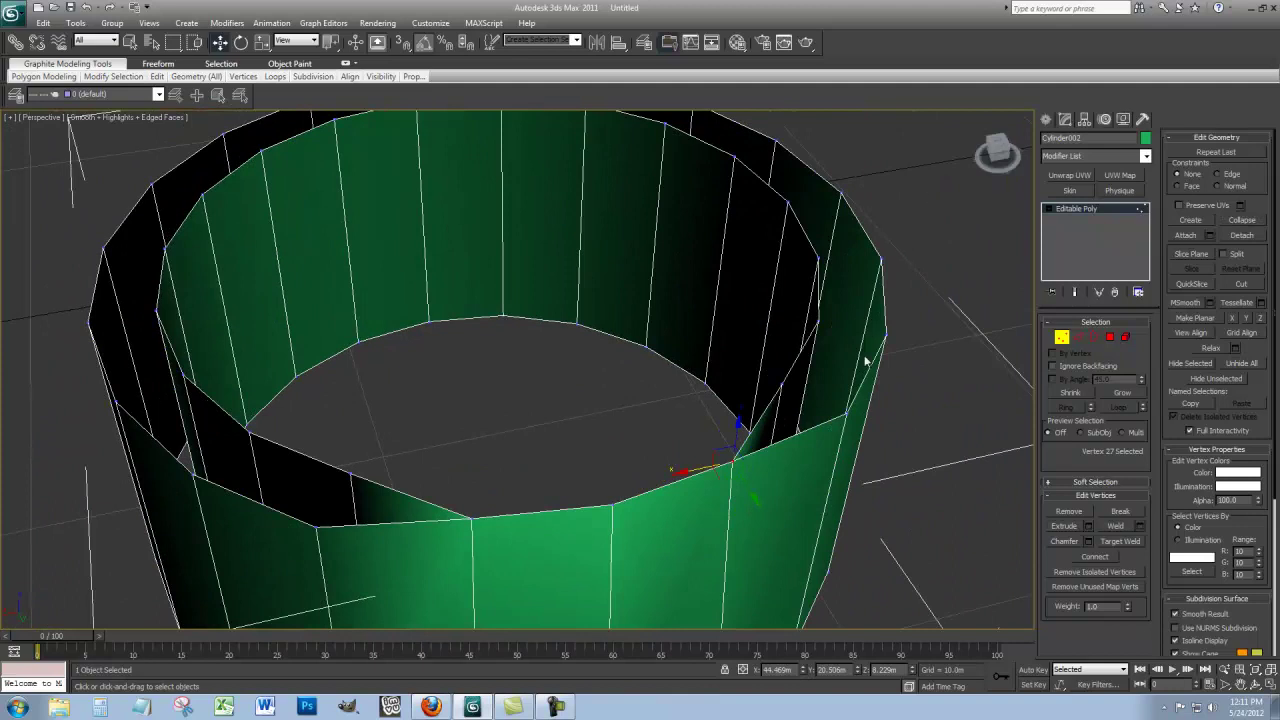
middle_click_drag(874, 354, 911, 305)
Undo all three rim vertex collapses on the nested cylinders.
key("ctrl+z")
key("ctrl+z")
key("ctrl+z")
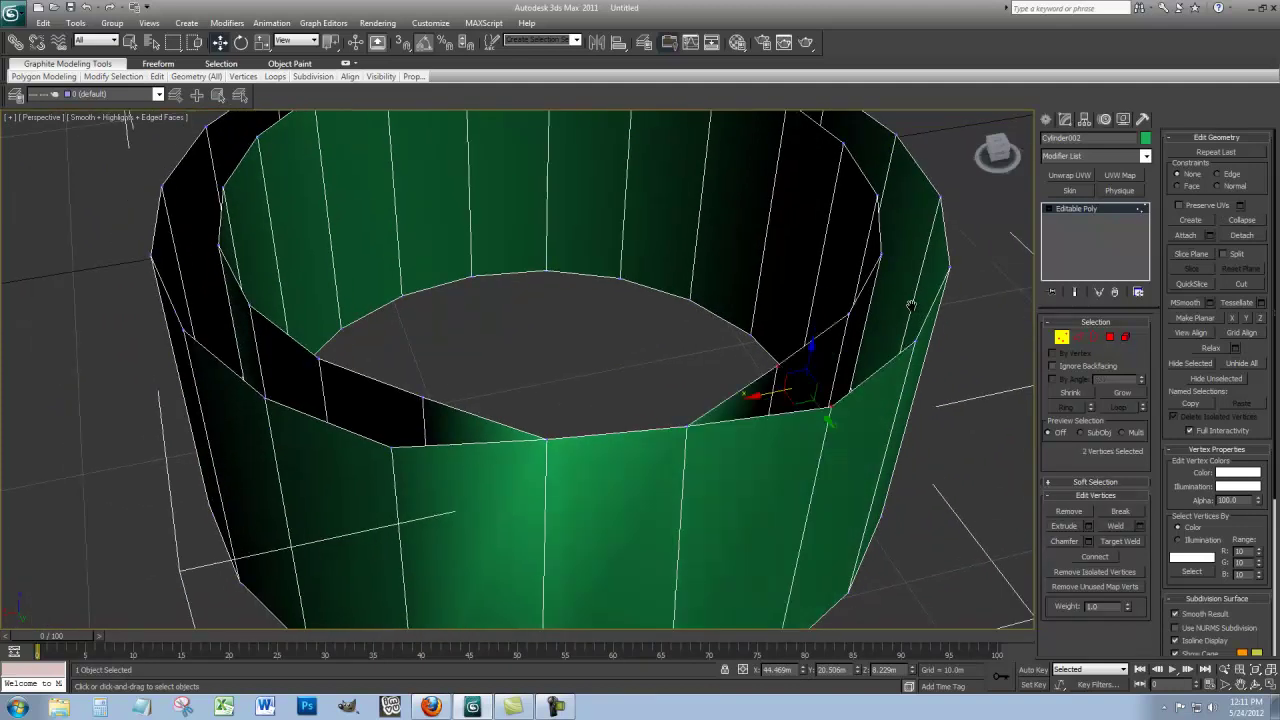
key("ctrl+z")
key("ctrl+z")
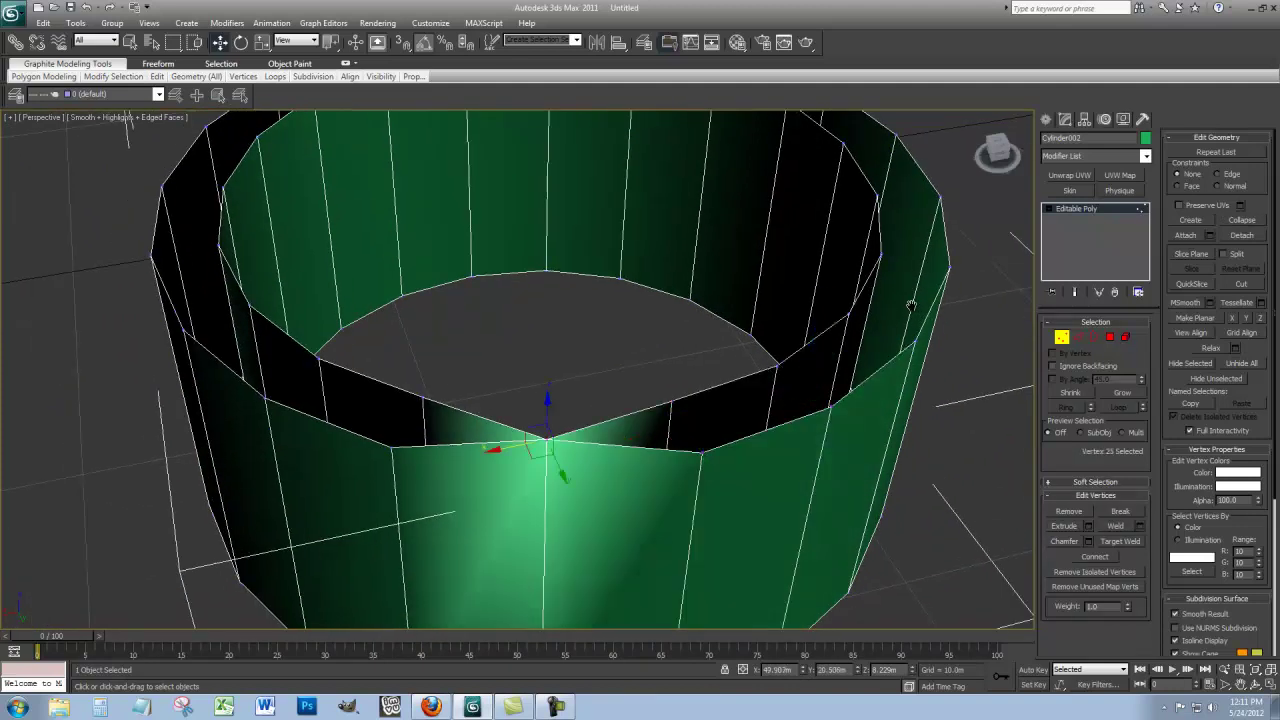
scroll(763, 411, "down", 5)
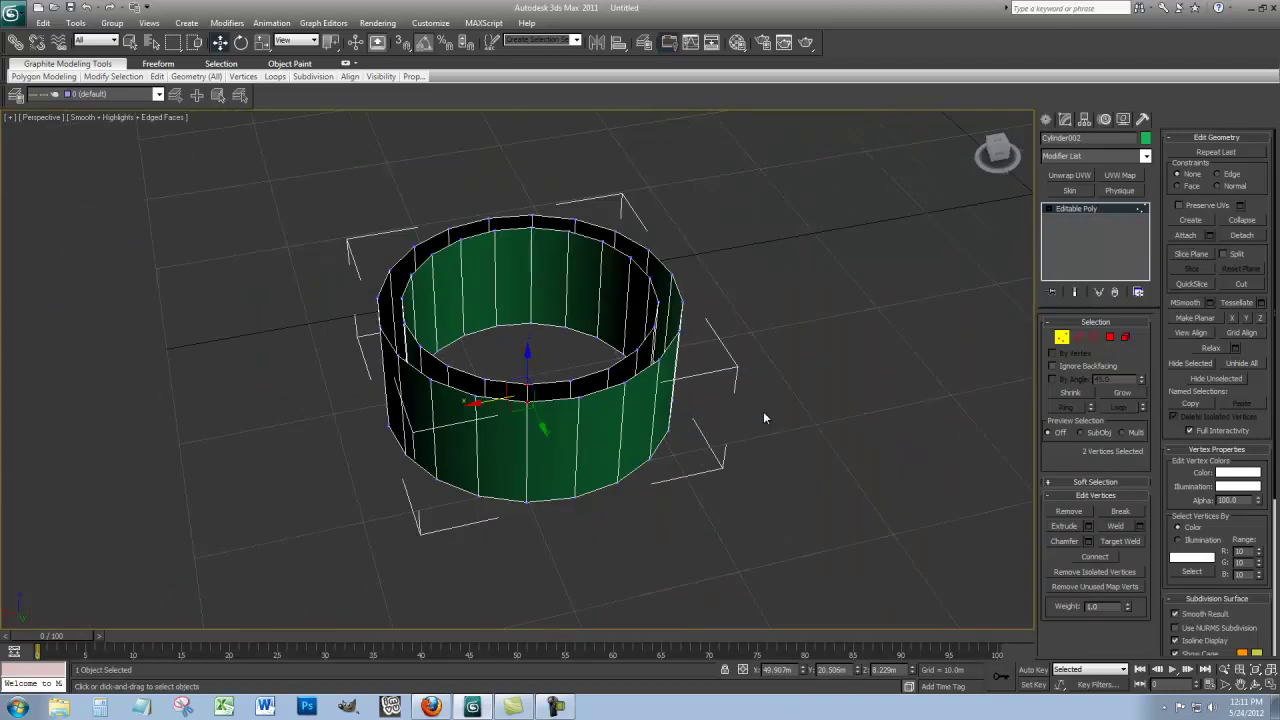
scroll(782, 396, "up", 2)
middle_click_drag(783, 396, 759, 439)
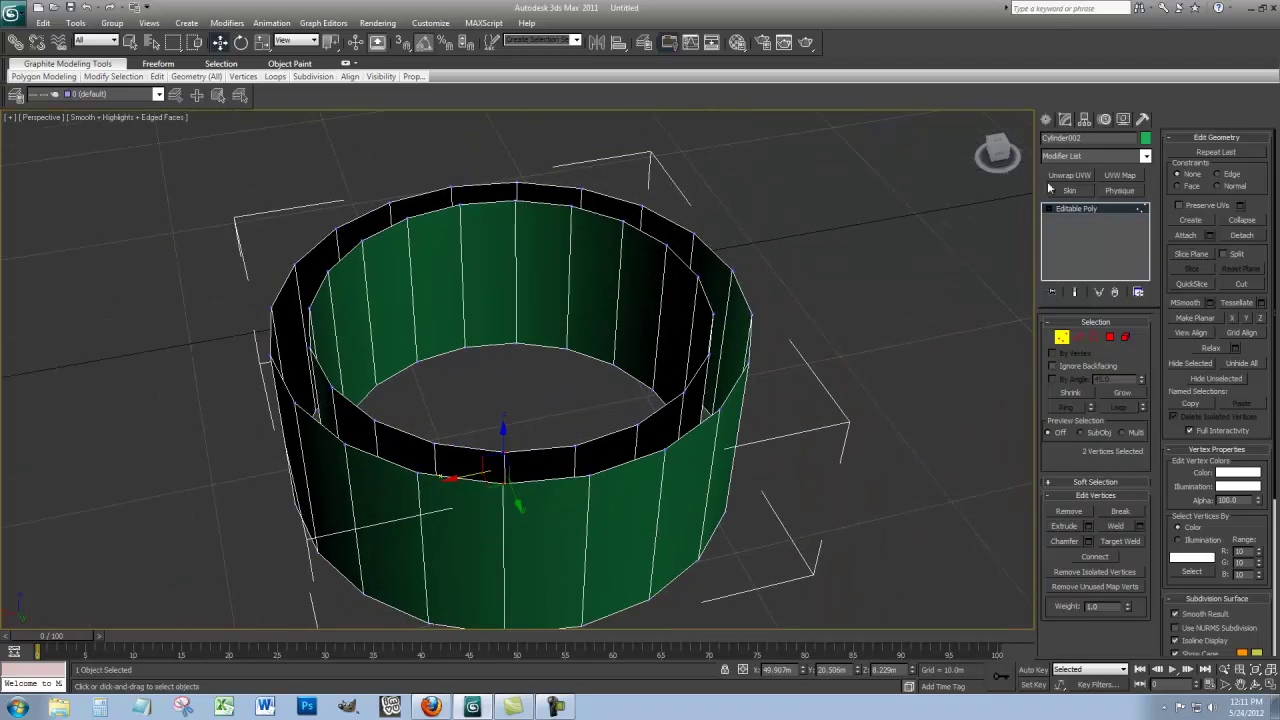
Review the cylinders alongside the purple plane and blue box, and switch the cylinders to polygon level.
left_click_drag(995, 147, 92, 153)
middle_click_drag(857, 220, 880, 477)
scroll(844, 376, "up", 2)
scroll(844, 376, "down", 5)
middle_click_drag(857, 366, 883, 452, "alt")
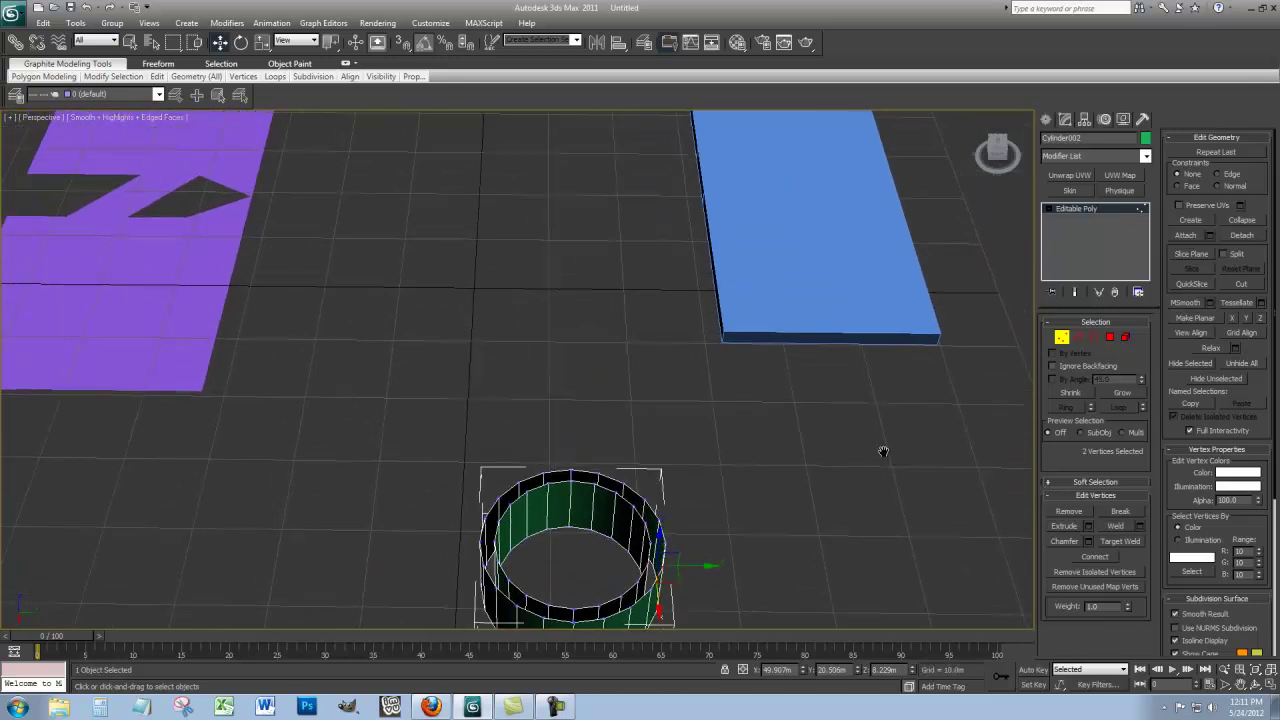
scroll(869, 398, "down", 2)
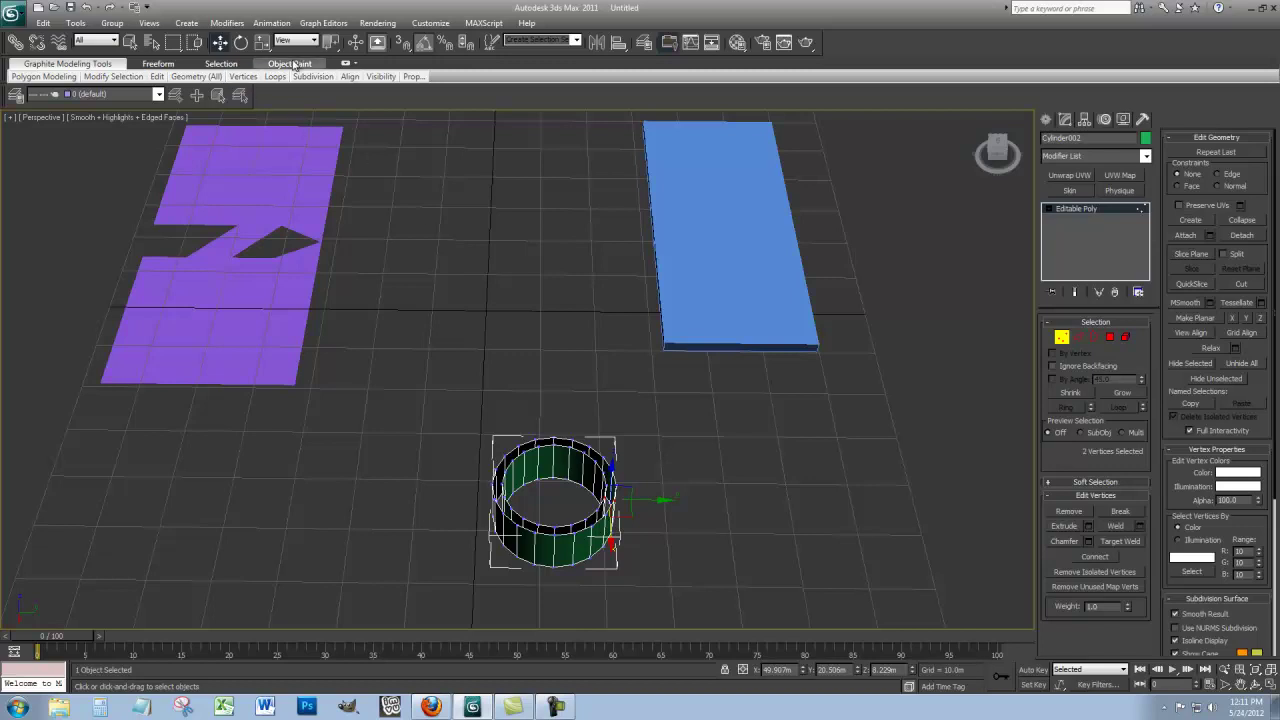
middle_click_drag(857, 510, 844, 426)
scroll(844, 426, "up", 4)
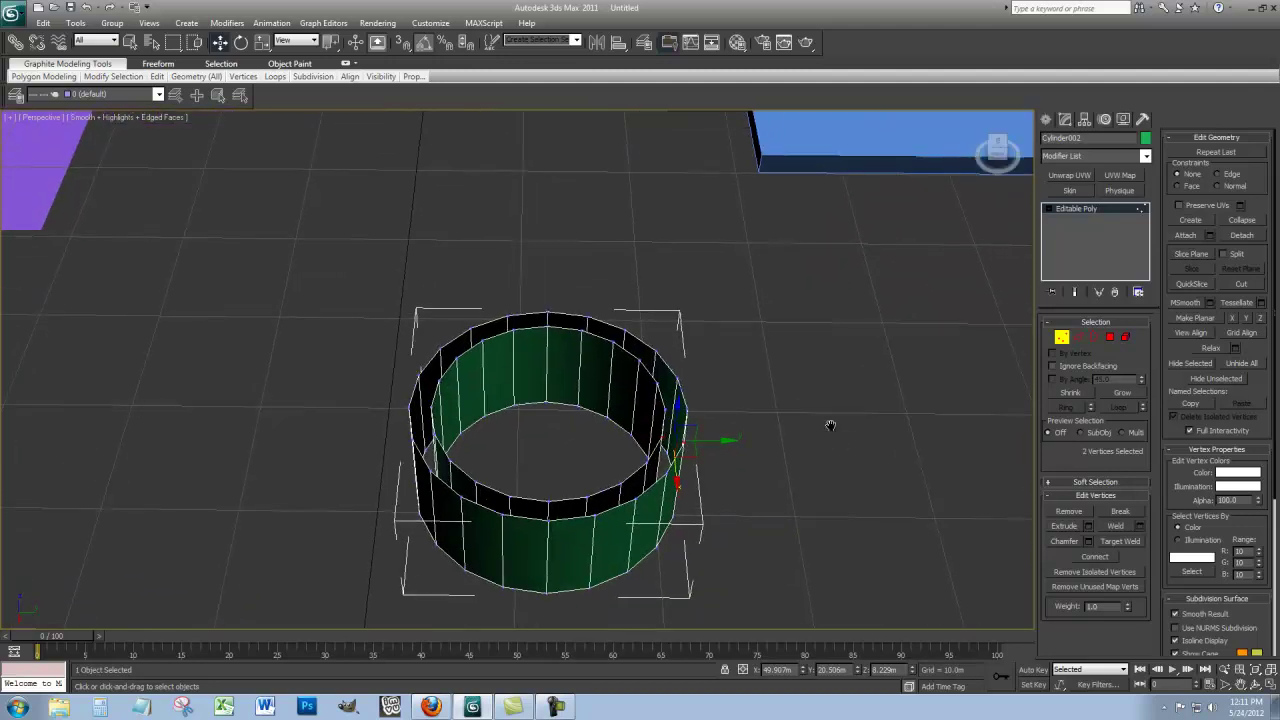
left_click(1109, 337)
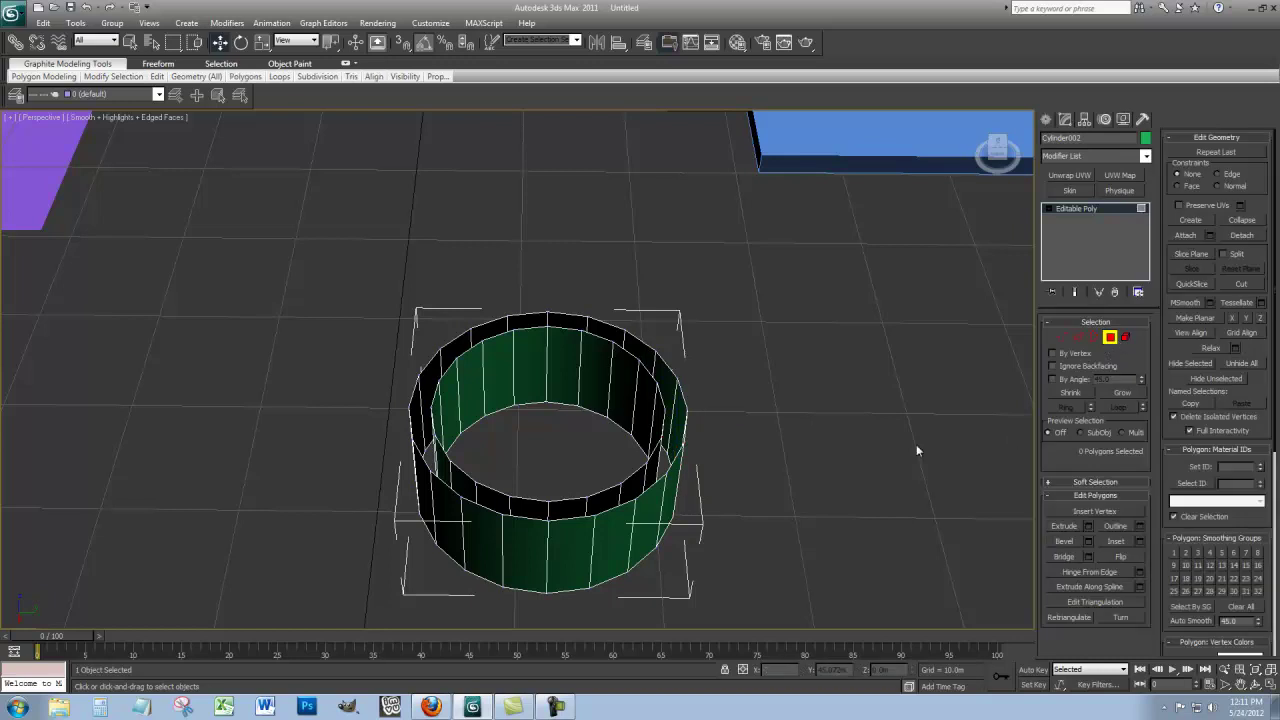
middle_click_drag(860, 435, 847, 419)
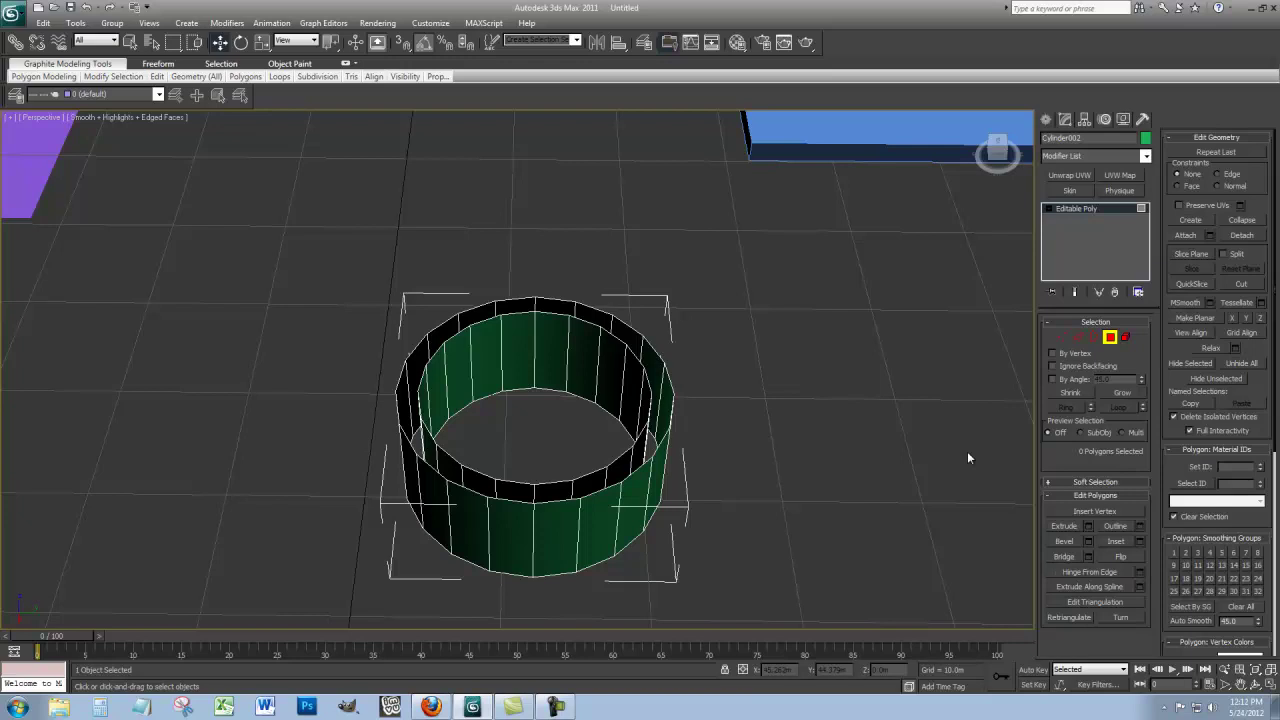
Examine the blue box's sides from several angles, along with the purple plane and green cylinders in the whole scene.
scroll(814, 327, "down", 6)
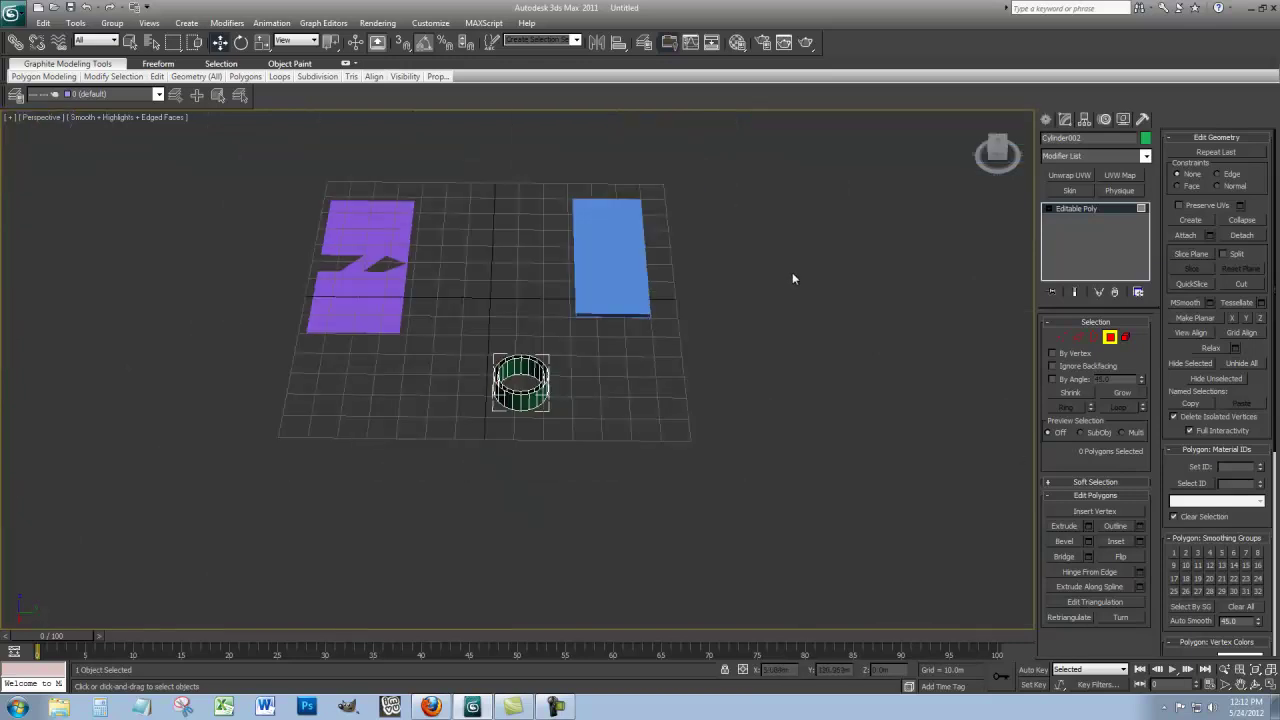
left_click_drag(998, 153, 130, 134)
middle_click_drag(483, 345, 627, 343)
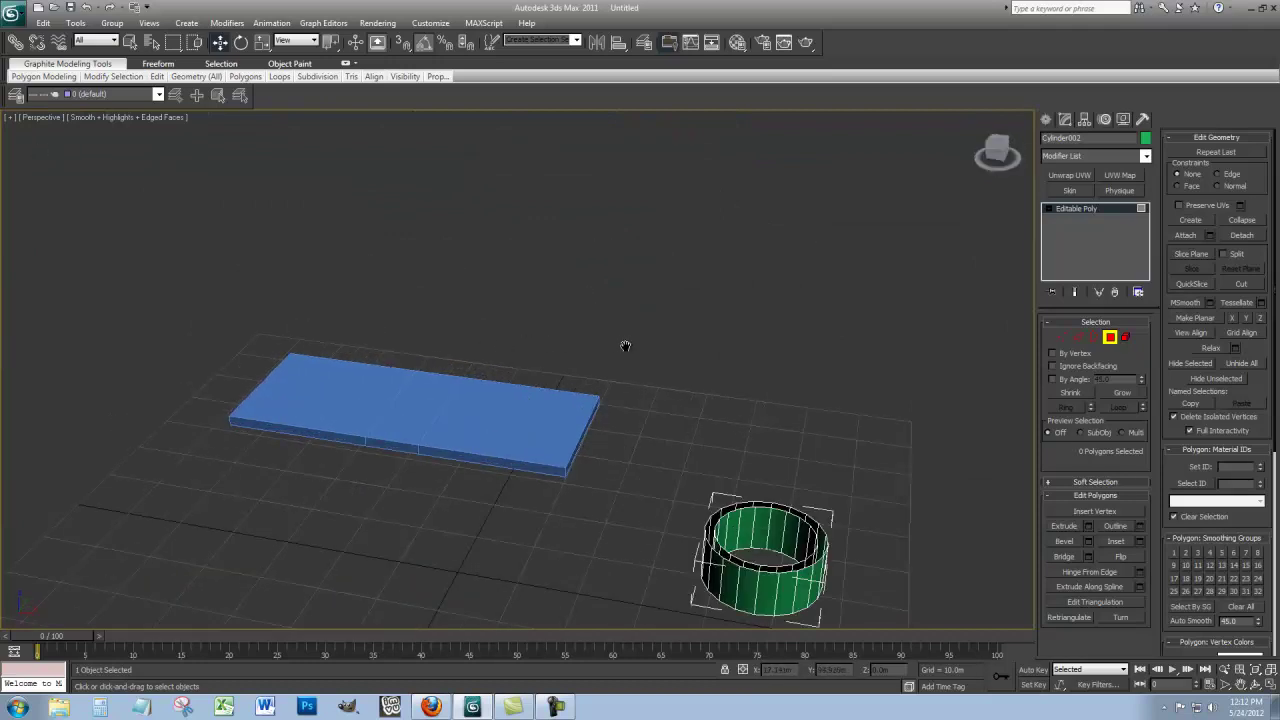
middle_click_drag(605, 380, 681, 290)
scroll(775, 395, "up", 8)
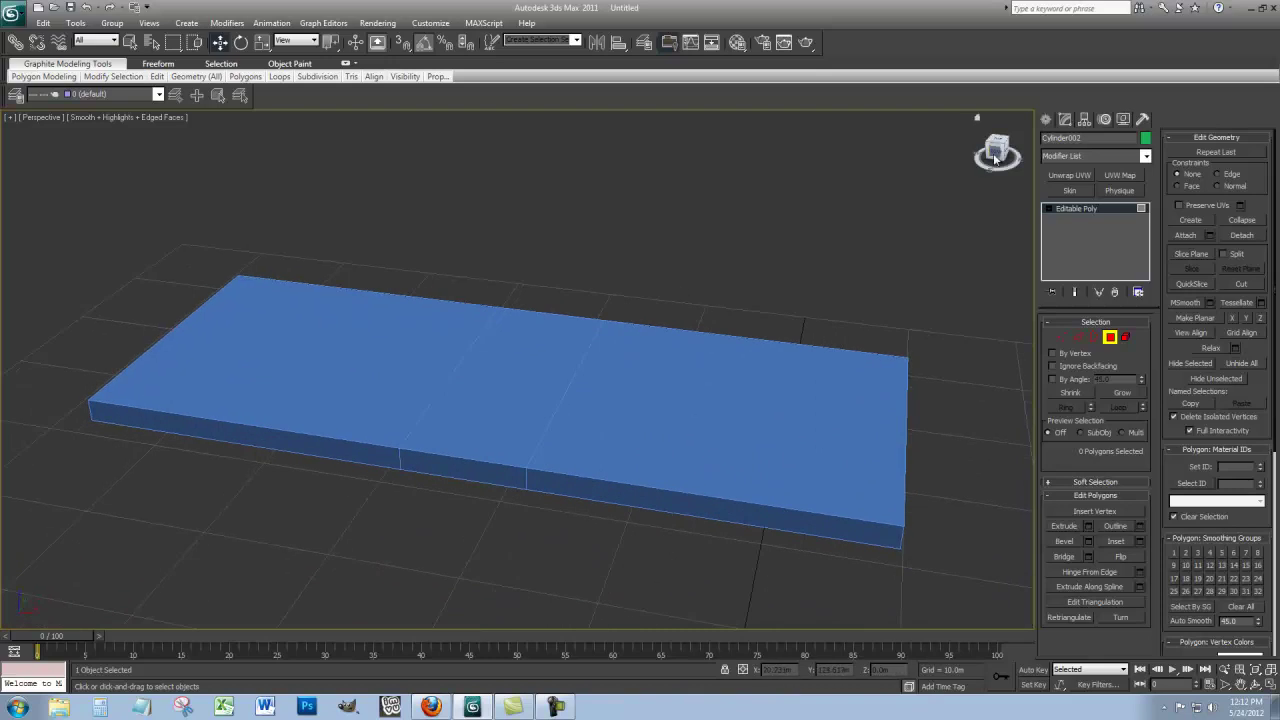
mouse_move(993, 153)
left_mouse_down()
mouse_move(990, 142)
mouse_move(962, 153)
mouse_move(988, 157)
left_mouse_up()
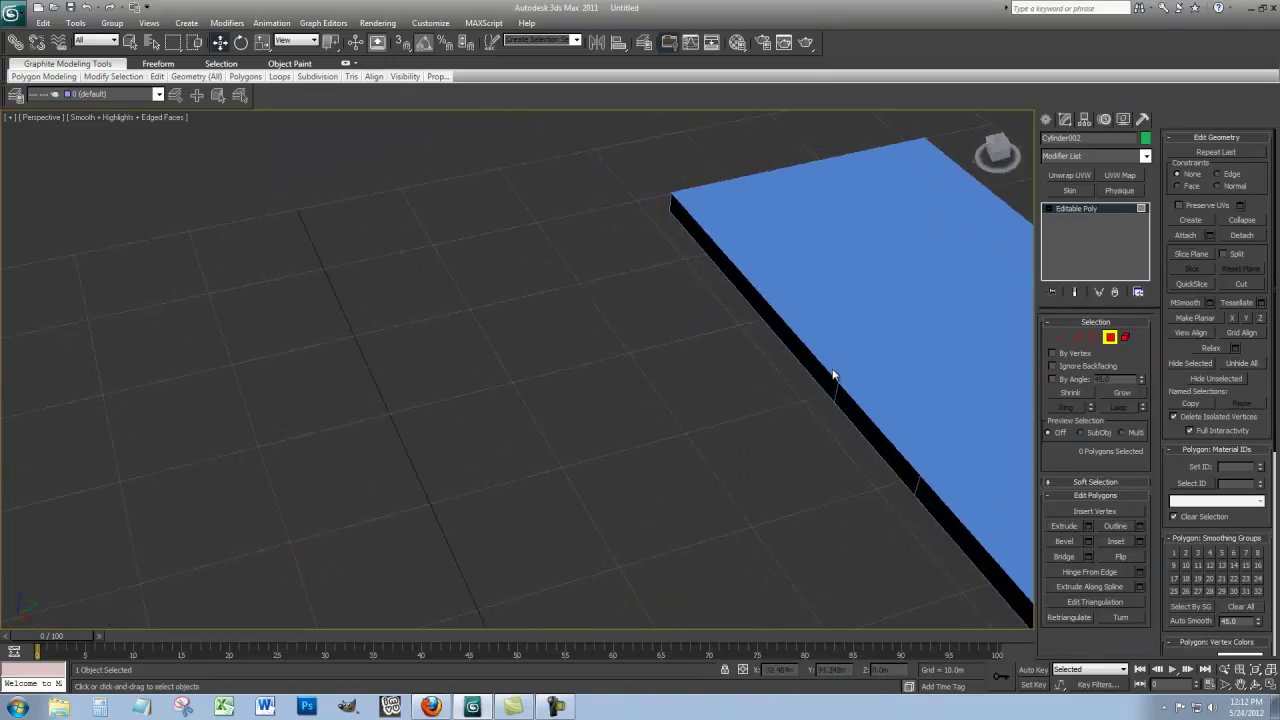
scroll(832, 368, "down", 5)
middle_click_drag(832, 368, 708, 386)
left_click_drag(1008, 157, 977, 117)
middle_click_drag(816, 349, 731, 192)
left_click_drag(1003, 148, 949, 203)
middle_click_drag(664, 426, 832, 291)
mouse_move(994, 152)
left_mouse_down()
mouse_move(978, 146)
mouse_move(990, 152)
left_mouse_up()
scroll(908, 303, "down", 4)
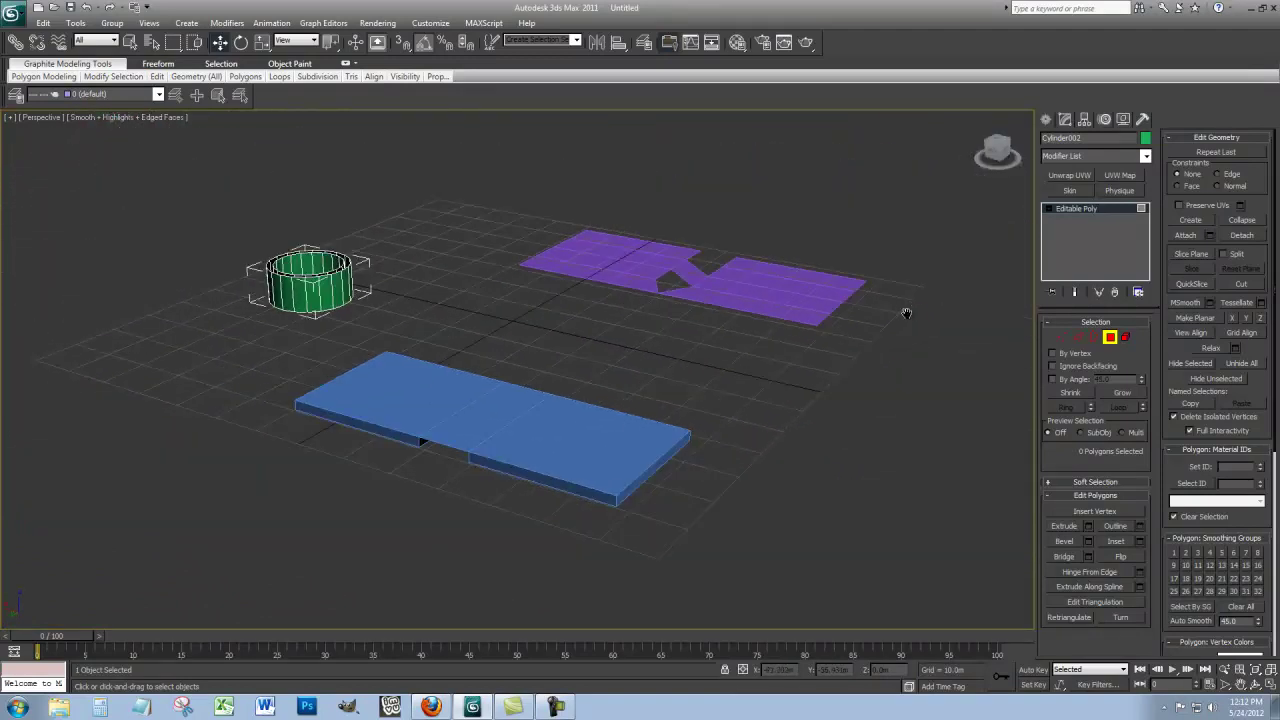